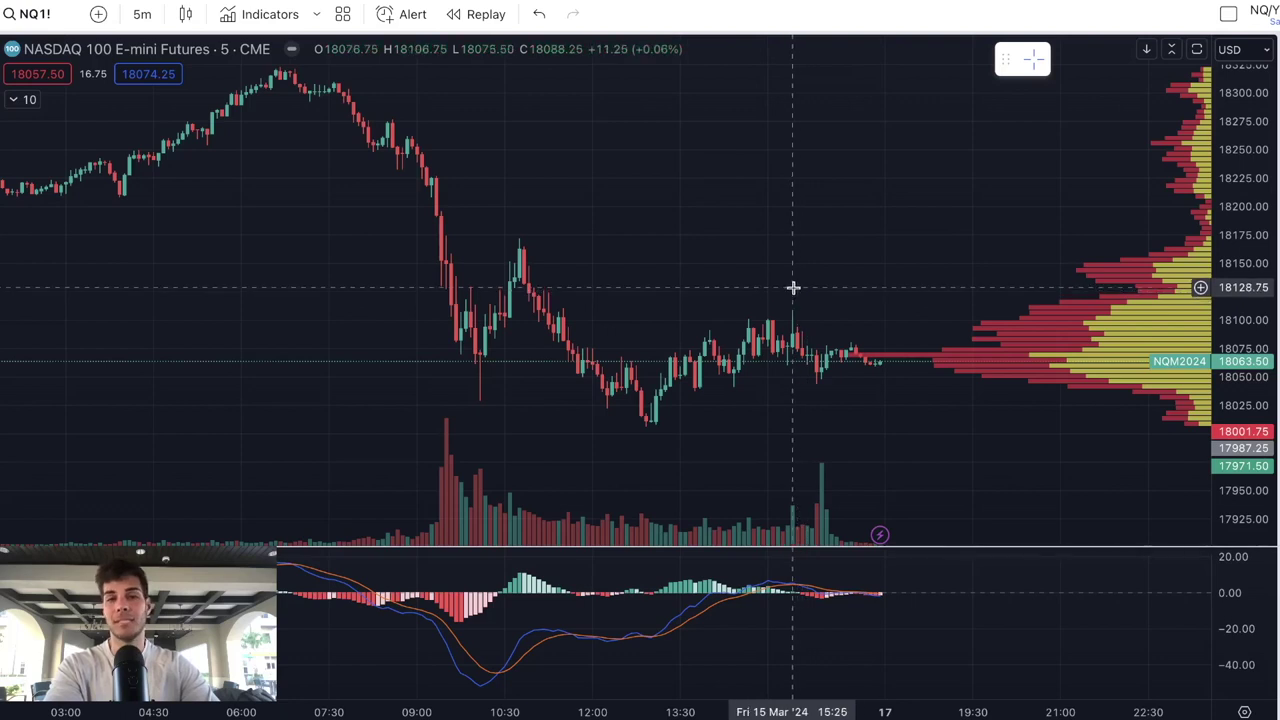
- Search the indicator library for "visib" to locate the Visible Range Volume Profile, and leave the library without adding anything
drag(795, 290, 806, 305)
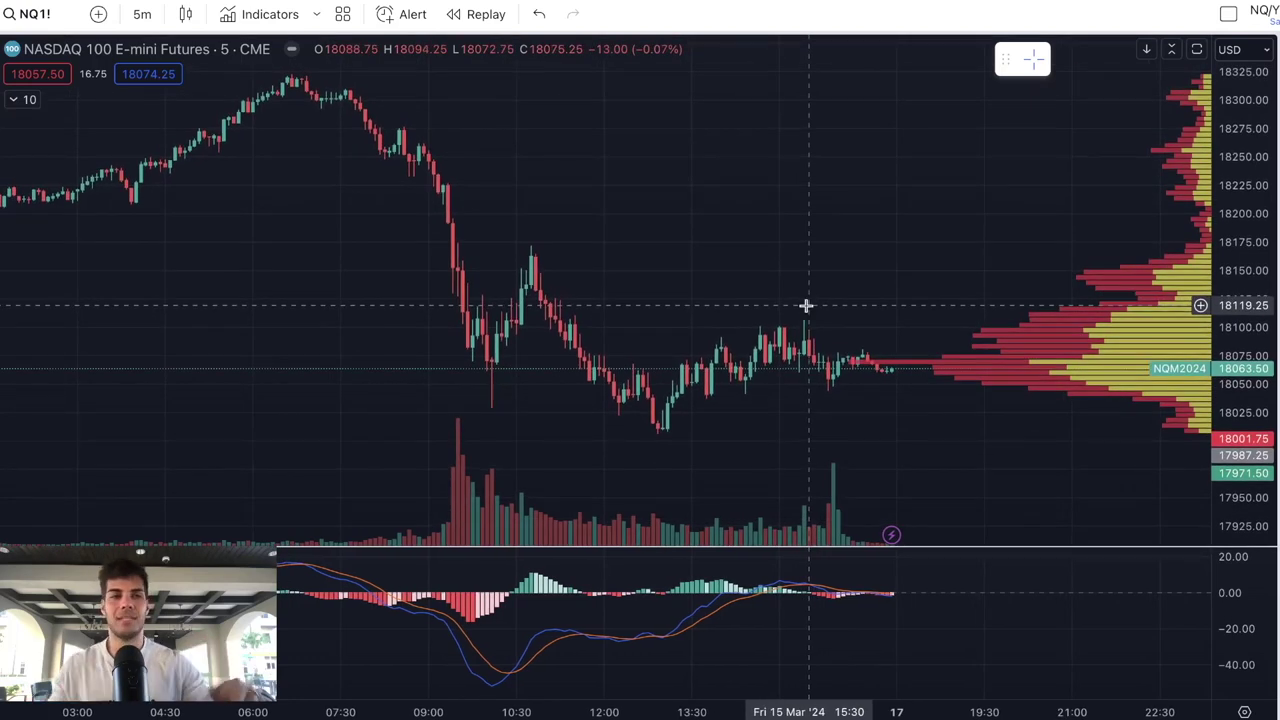
drag(786, 297, 816, 304)
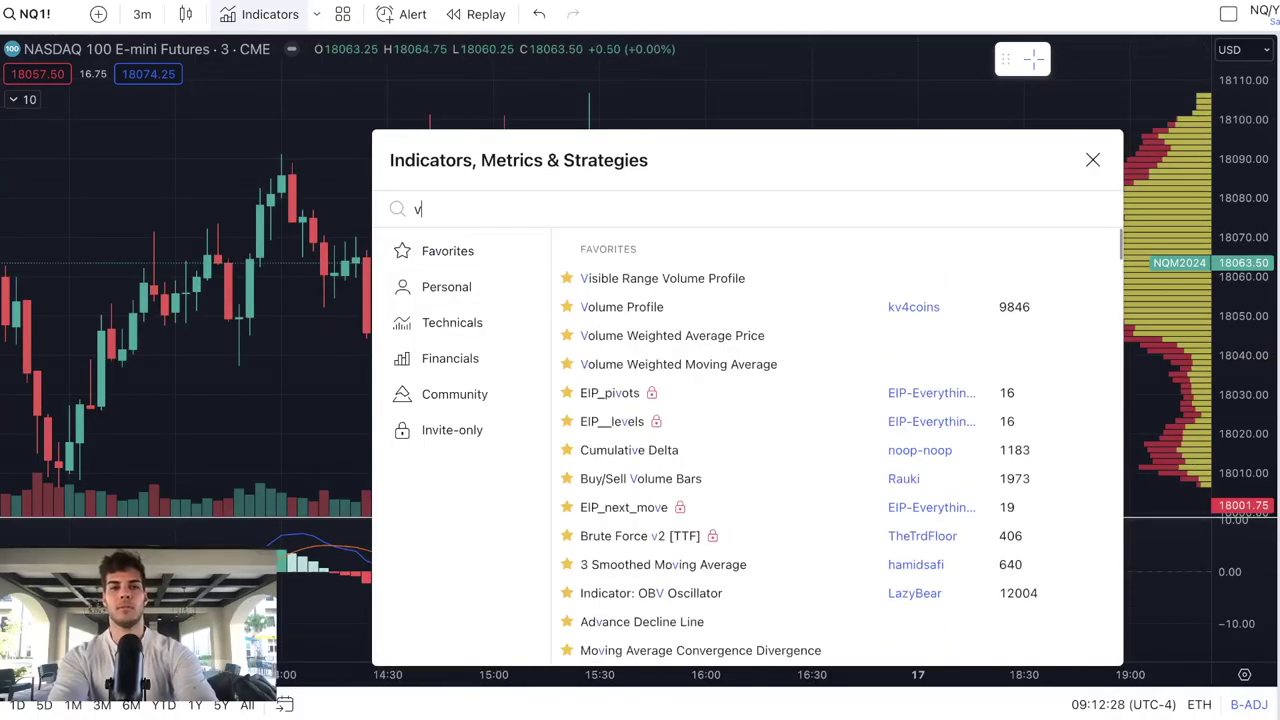
text(b)
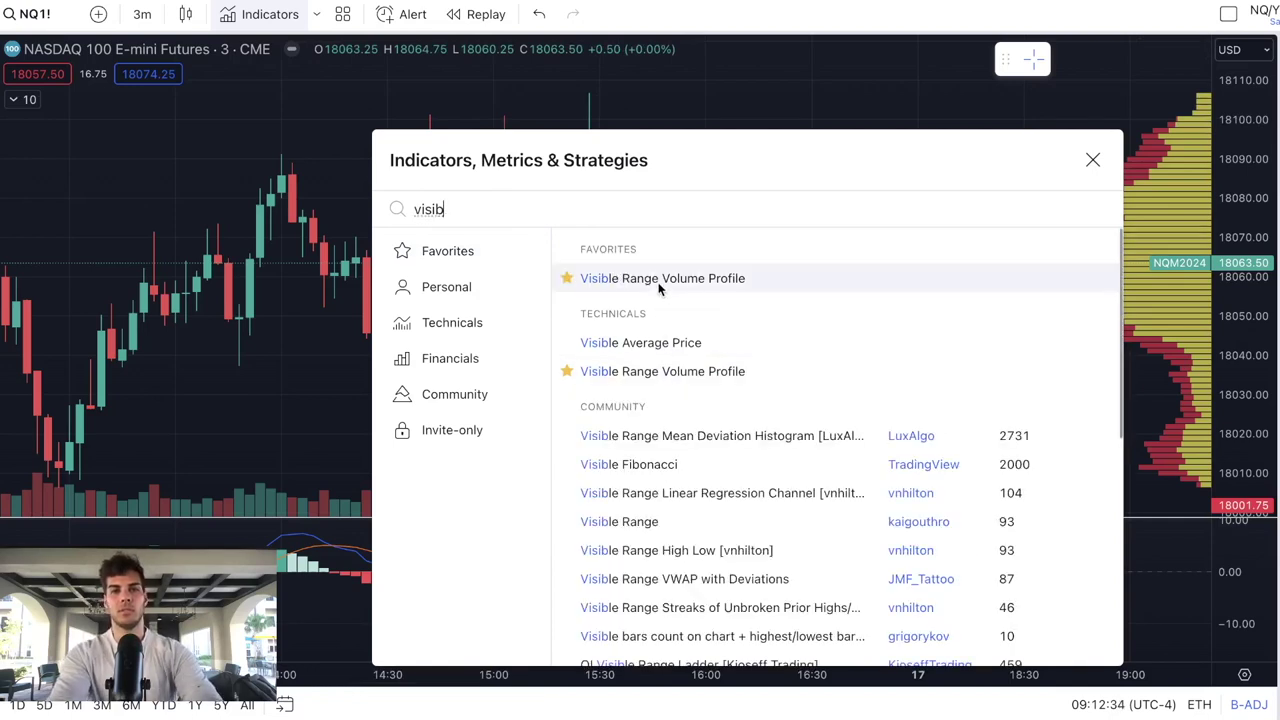
click(1093, 161)
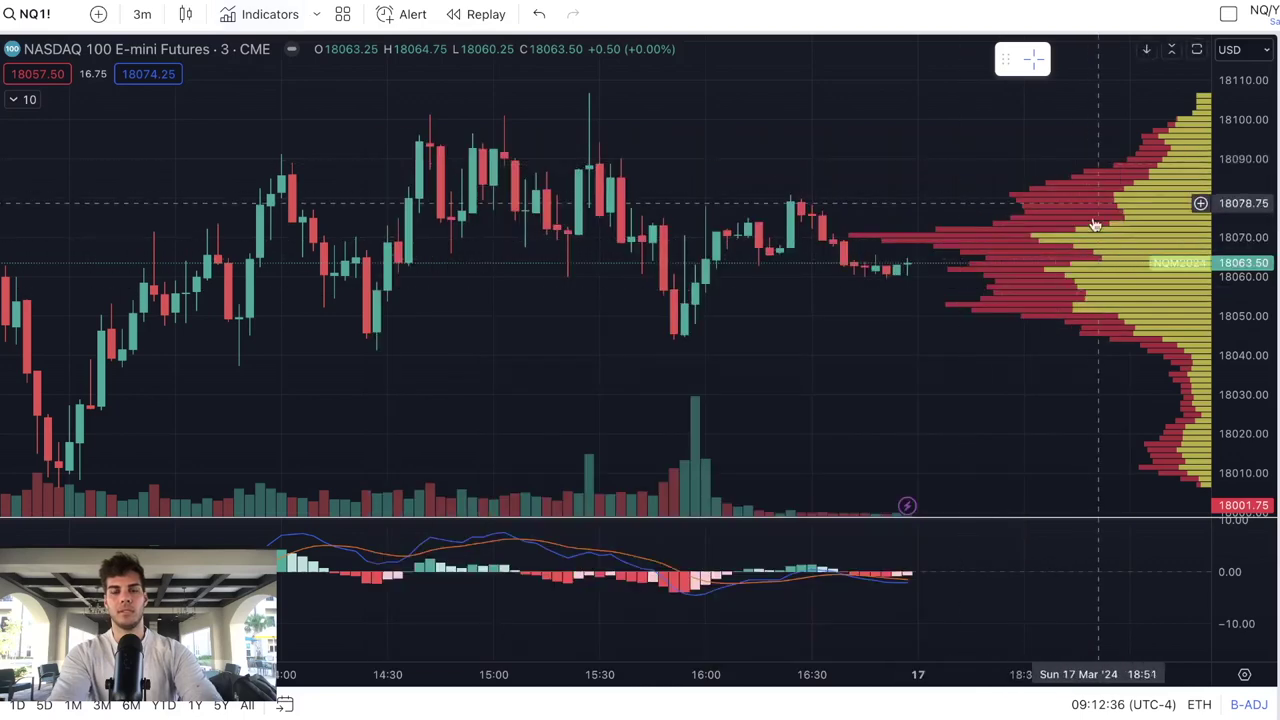
- Review the style and input settings of the chart's VRVP indicator, accept them, and collapse the indicator list
click(21, 100)
click(266, 99)
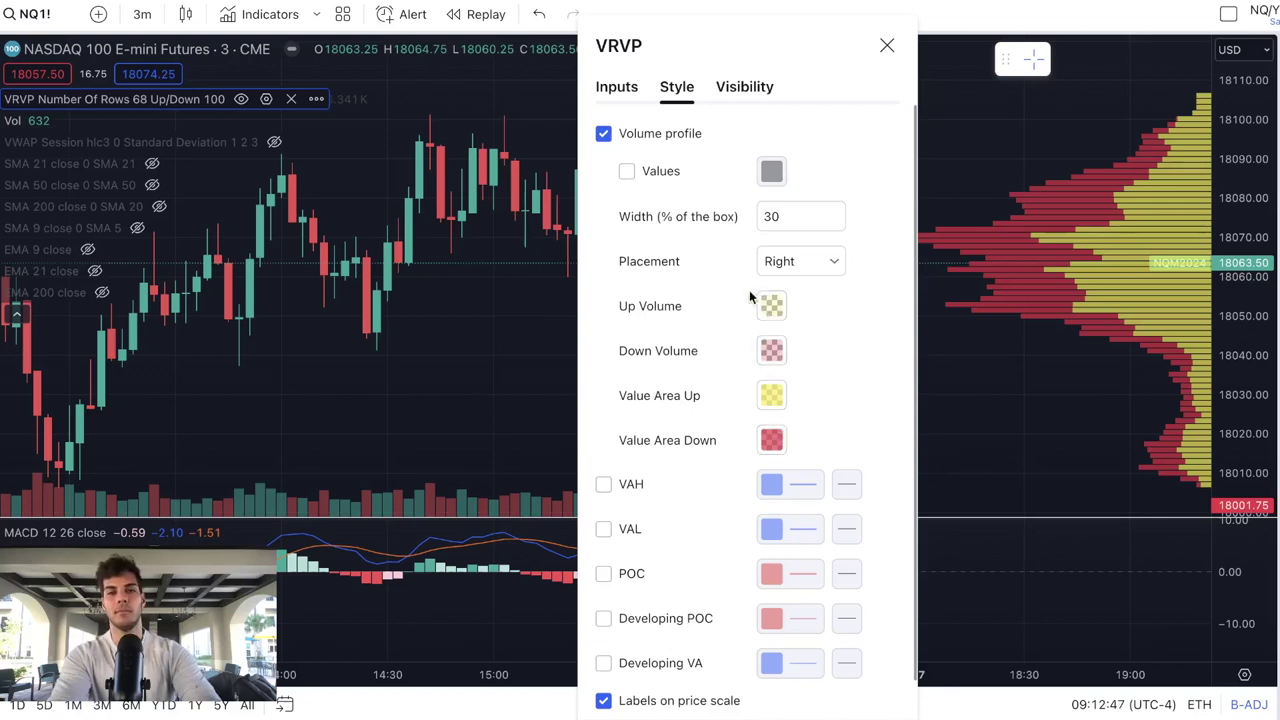
click(617, 87)
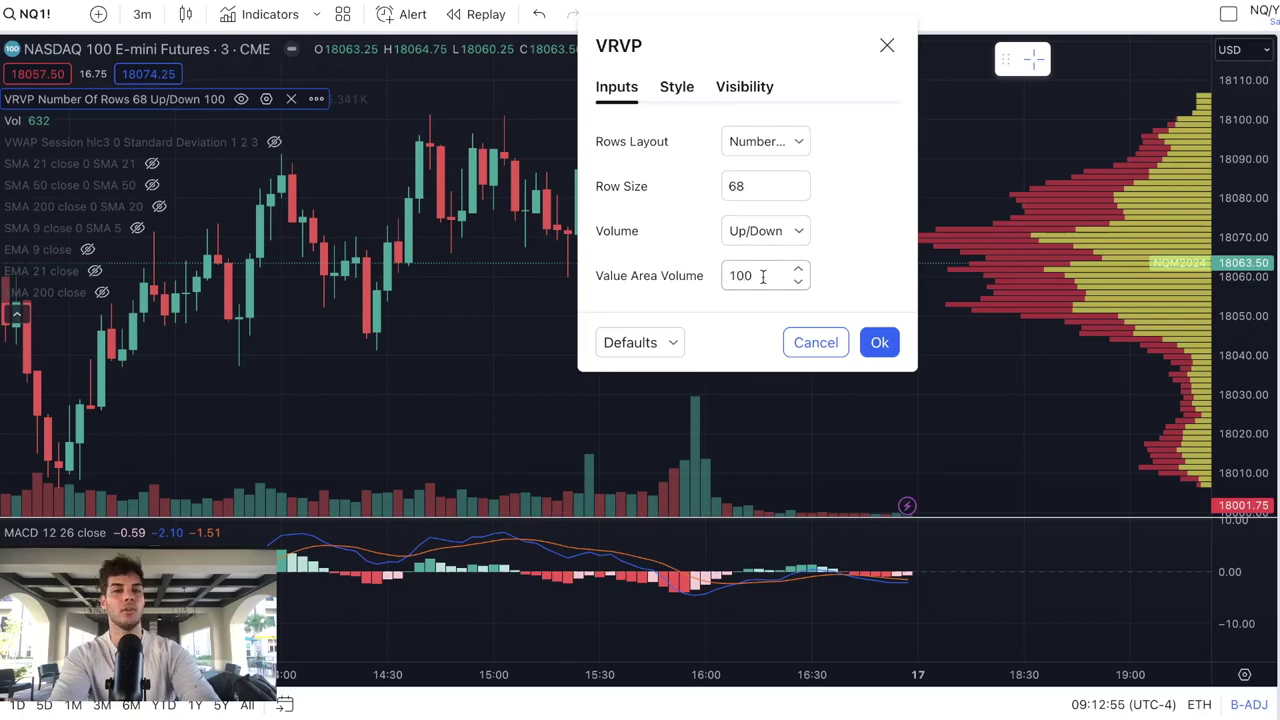
click(879, 342)
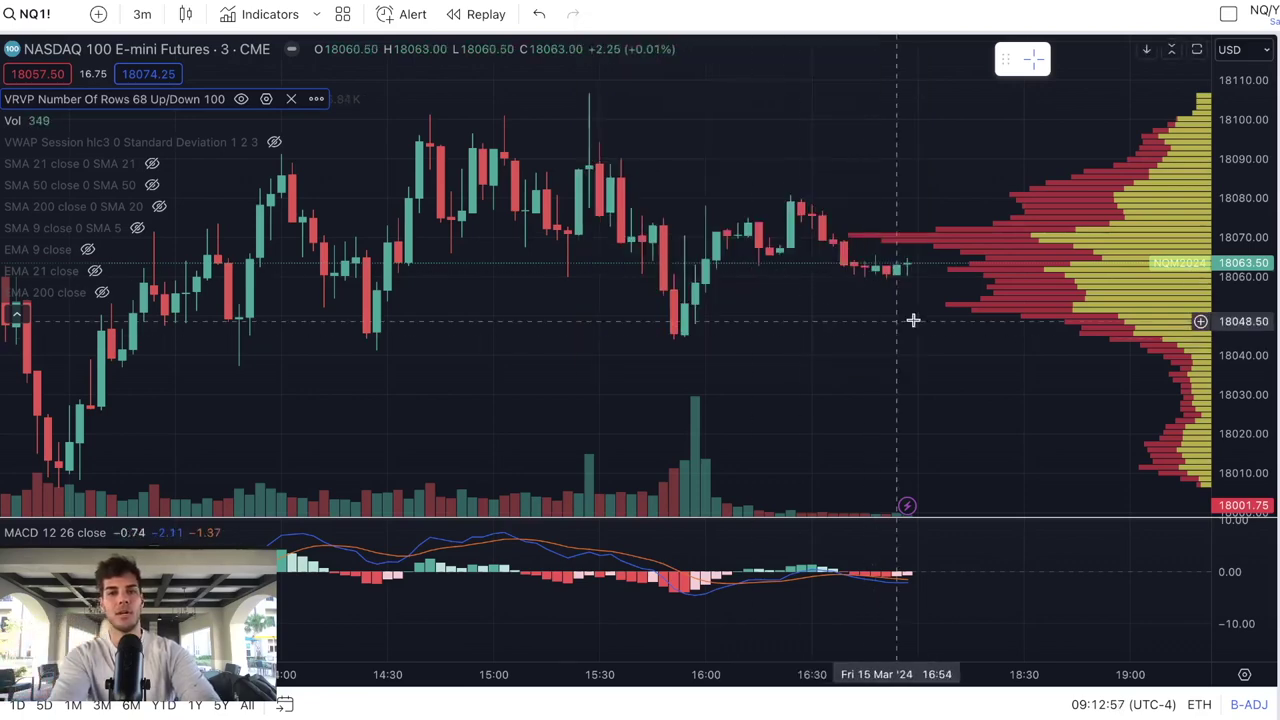
click(16, 313)
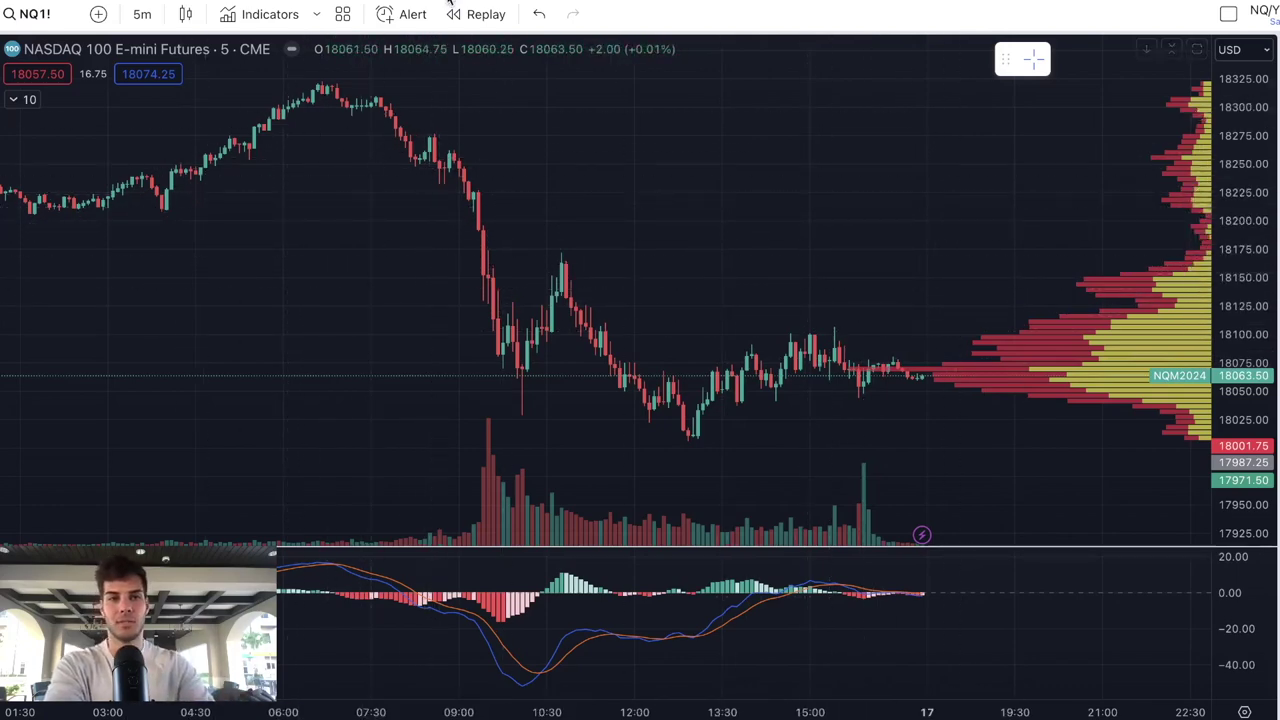
- Start a bar replay of the NQ1! 5-minute chart from Fri 15 Mar '24 08:45
click(486, 14)
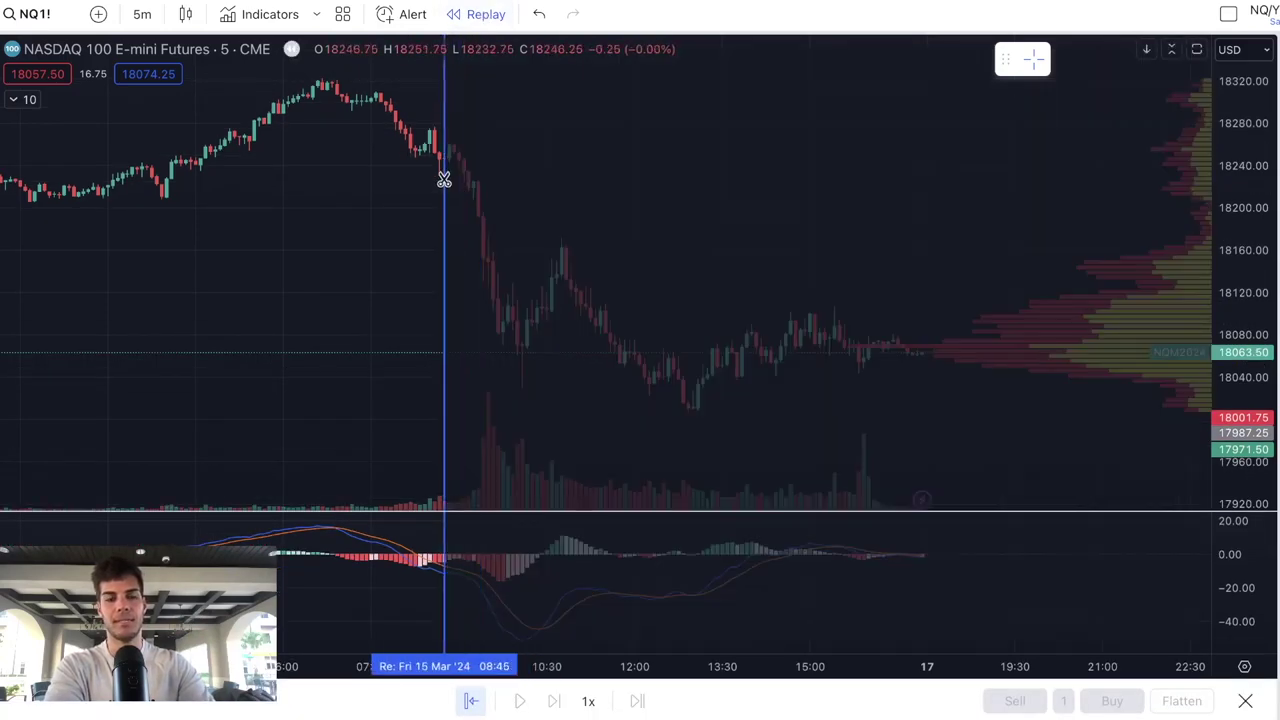
click(444, 179)
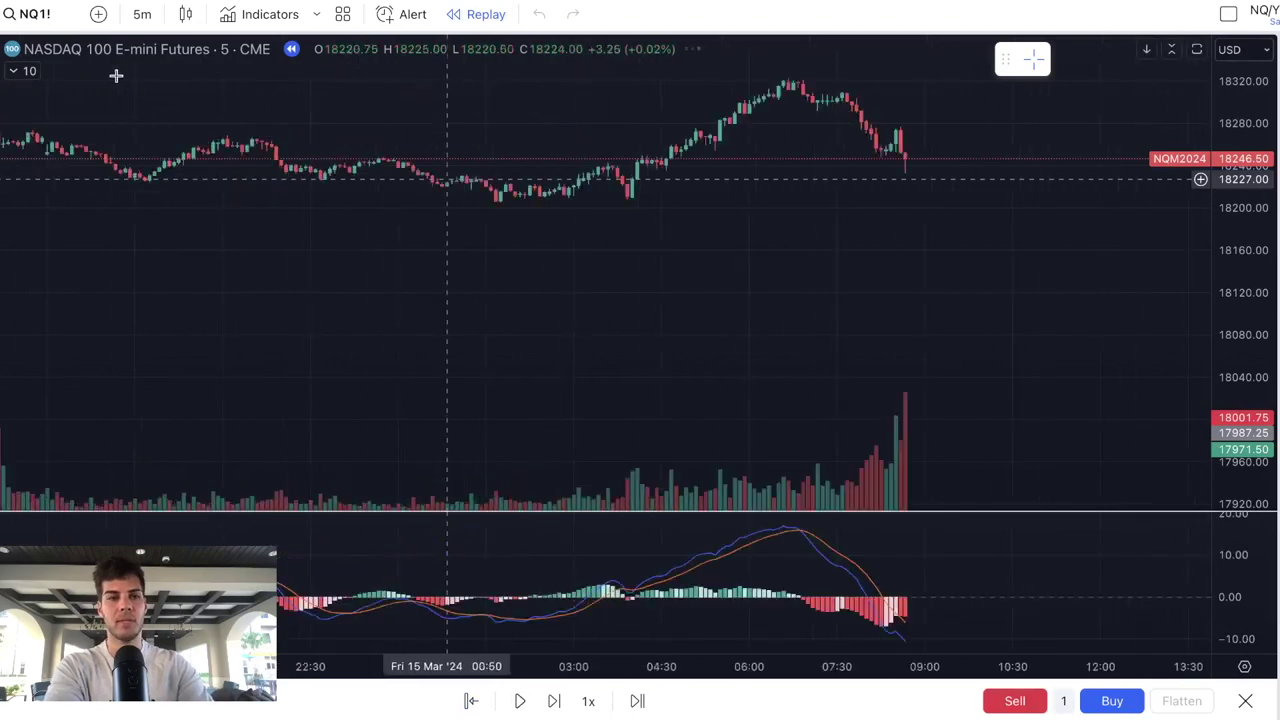
click(1, 58)
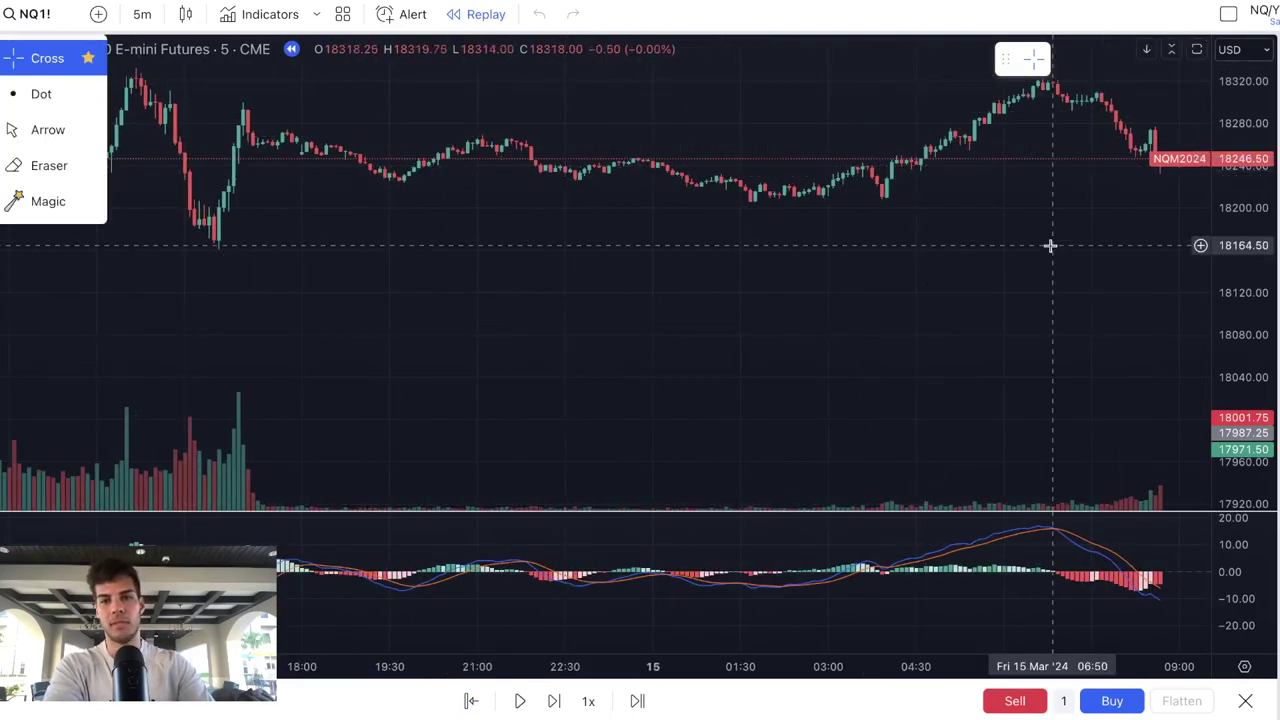
- Examine the 14 March price swings and the overnight move against the edges of the visible range volume profile
drag(1049, 261, 1028, 336)
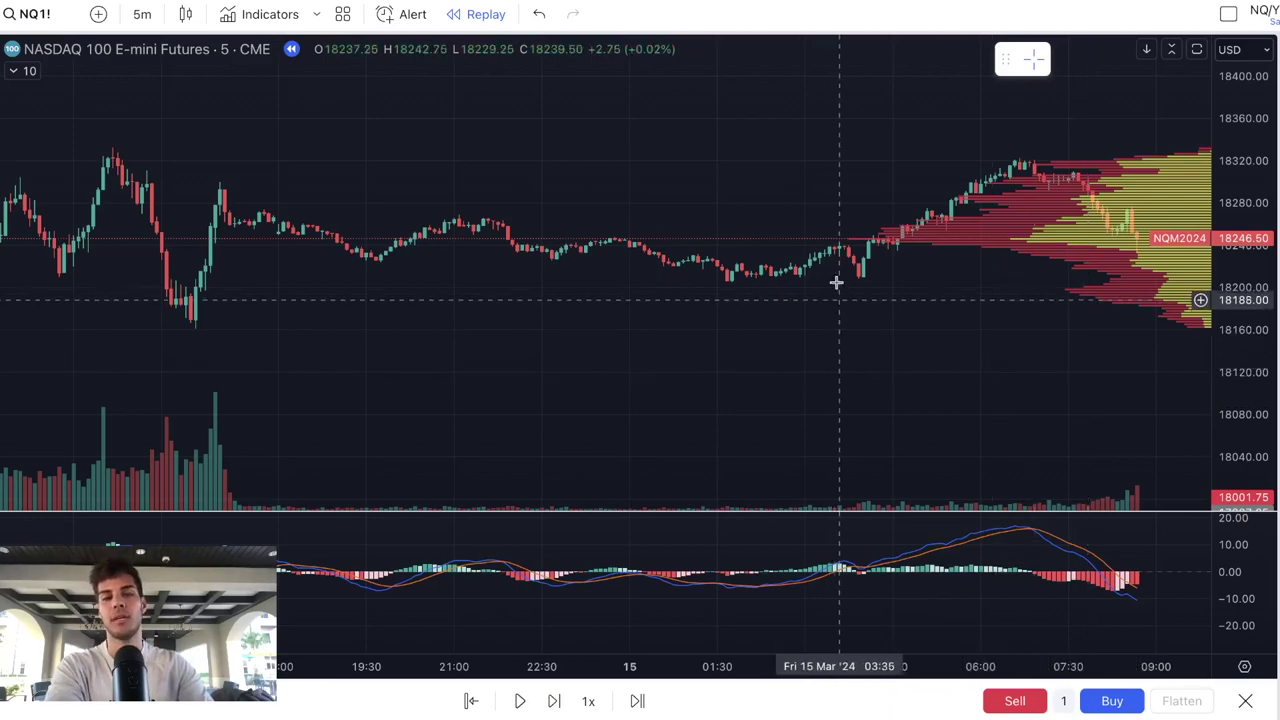
drag(757, 351, 769, 369)
drag(1266, 443, 1260, 323)
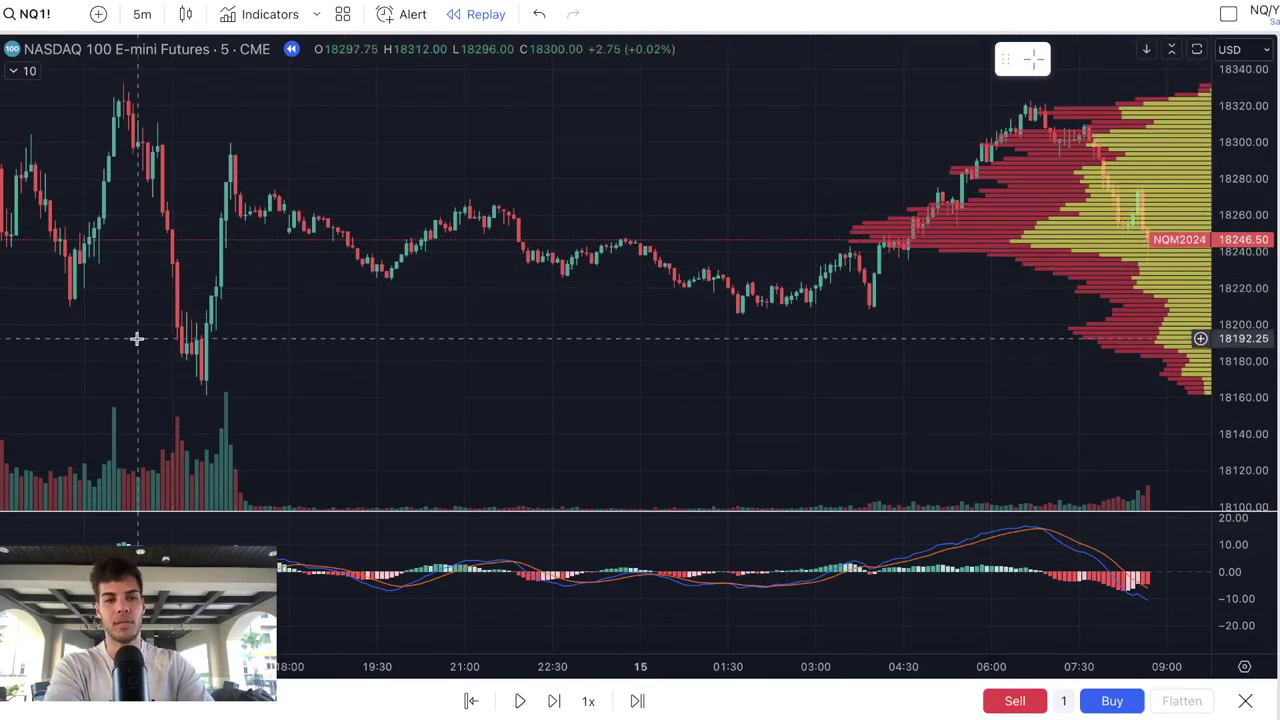
scroll(260, 612, down, 5)
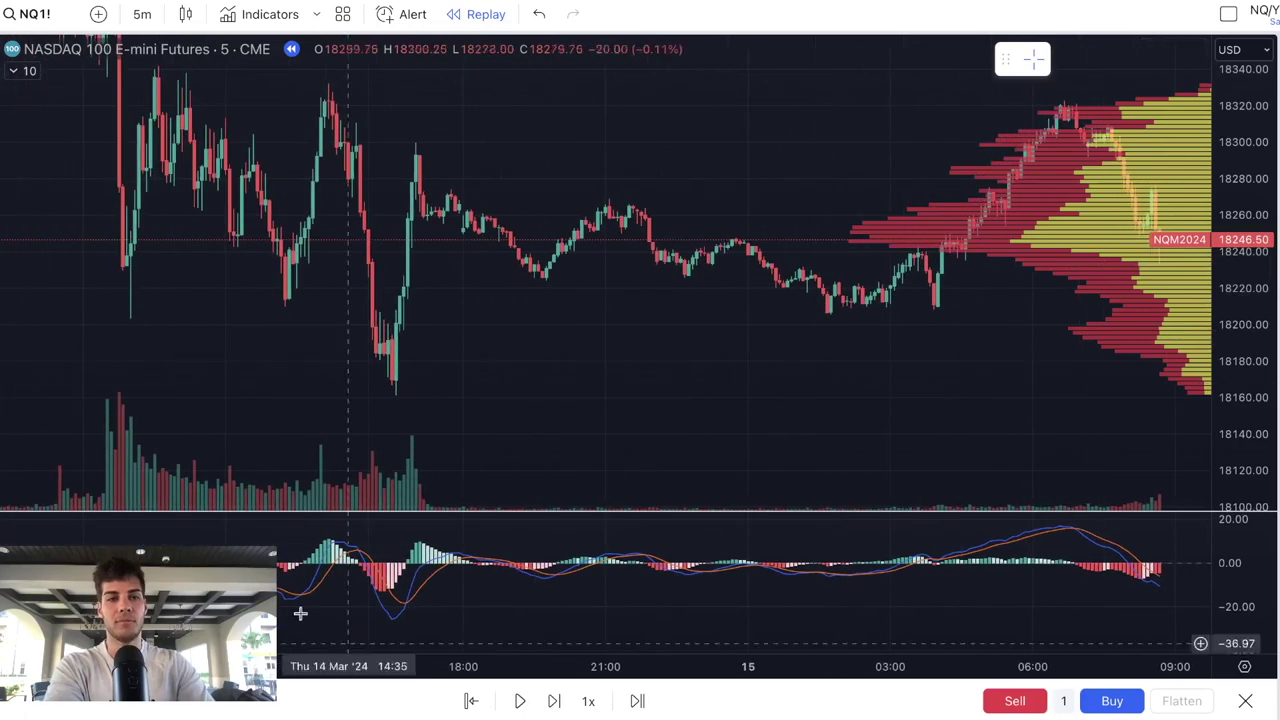
drag(220, 468, 239, 471)
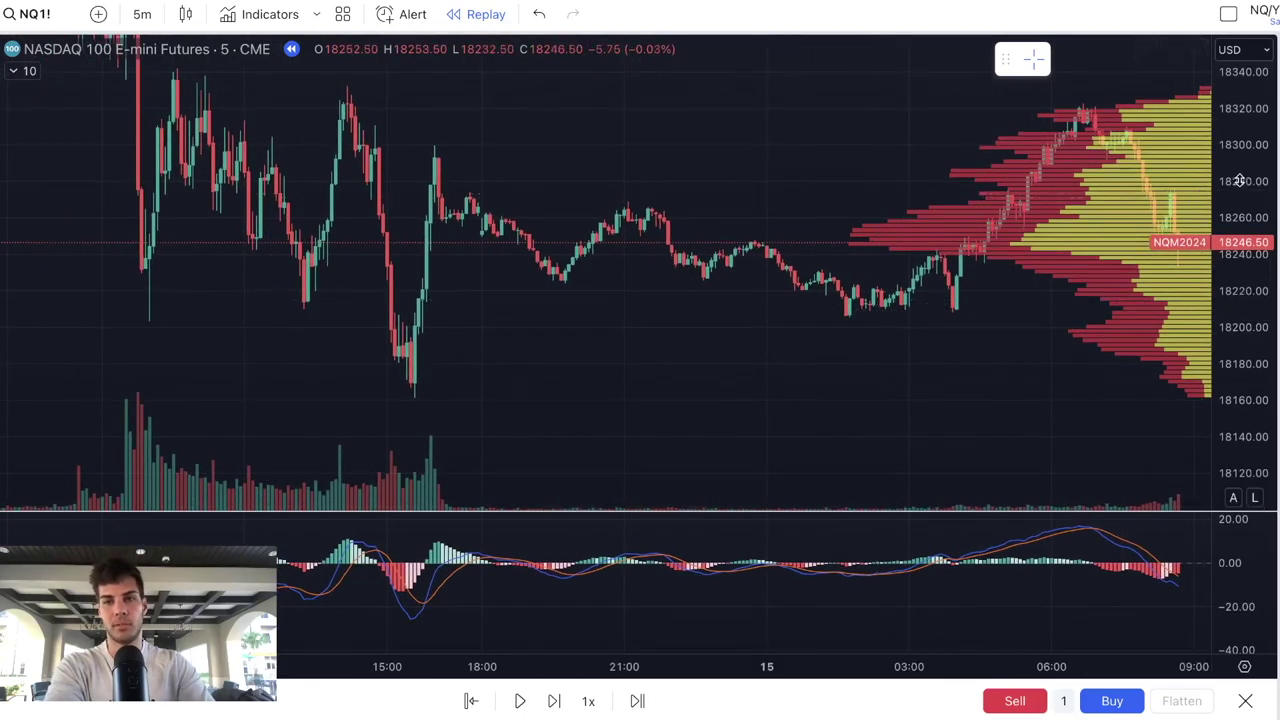
drag(1240, 180, 1240, 402)
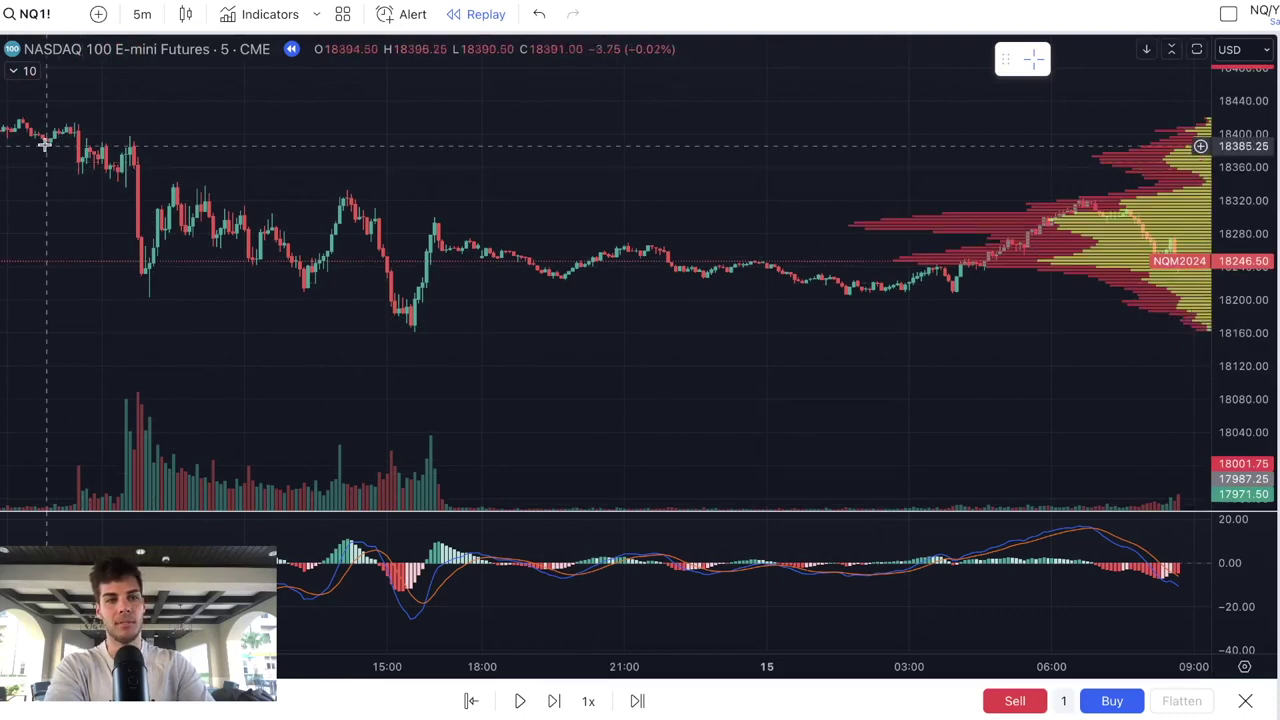
drag(110, 667, 179, 667)
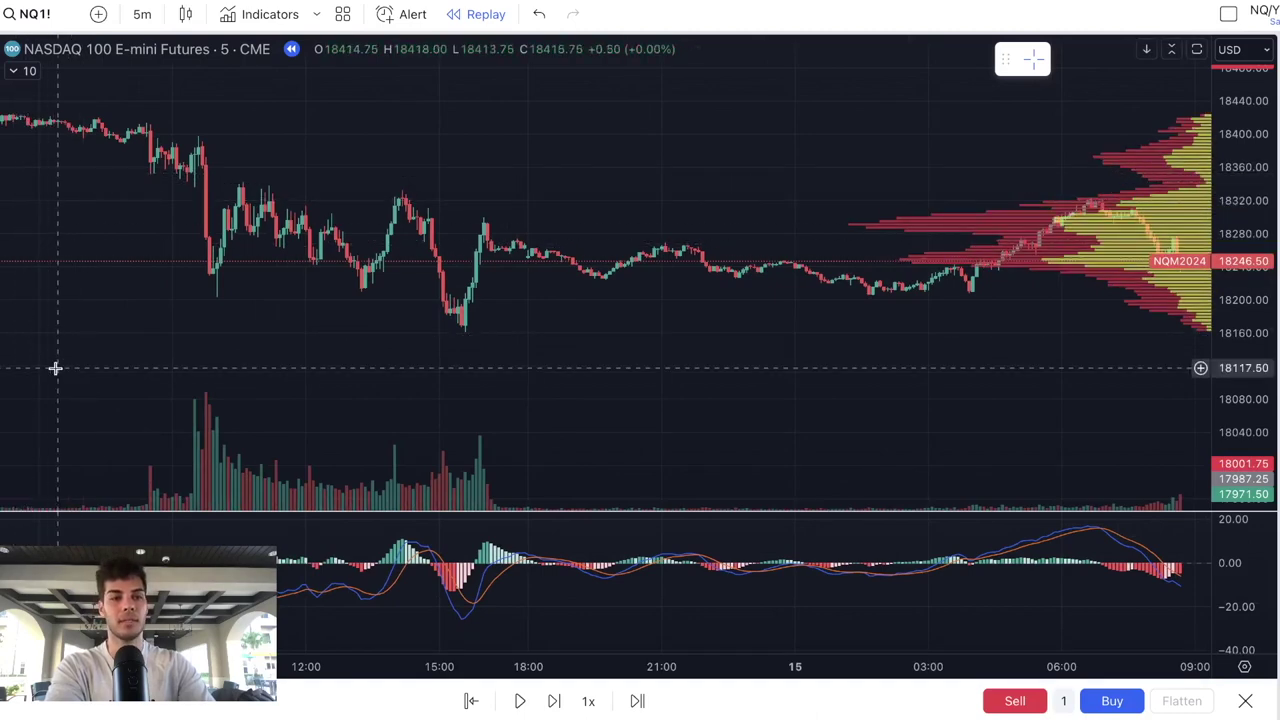
scroll(100, 645, down, 2)
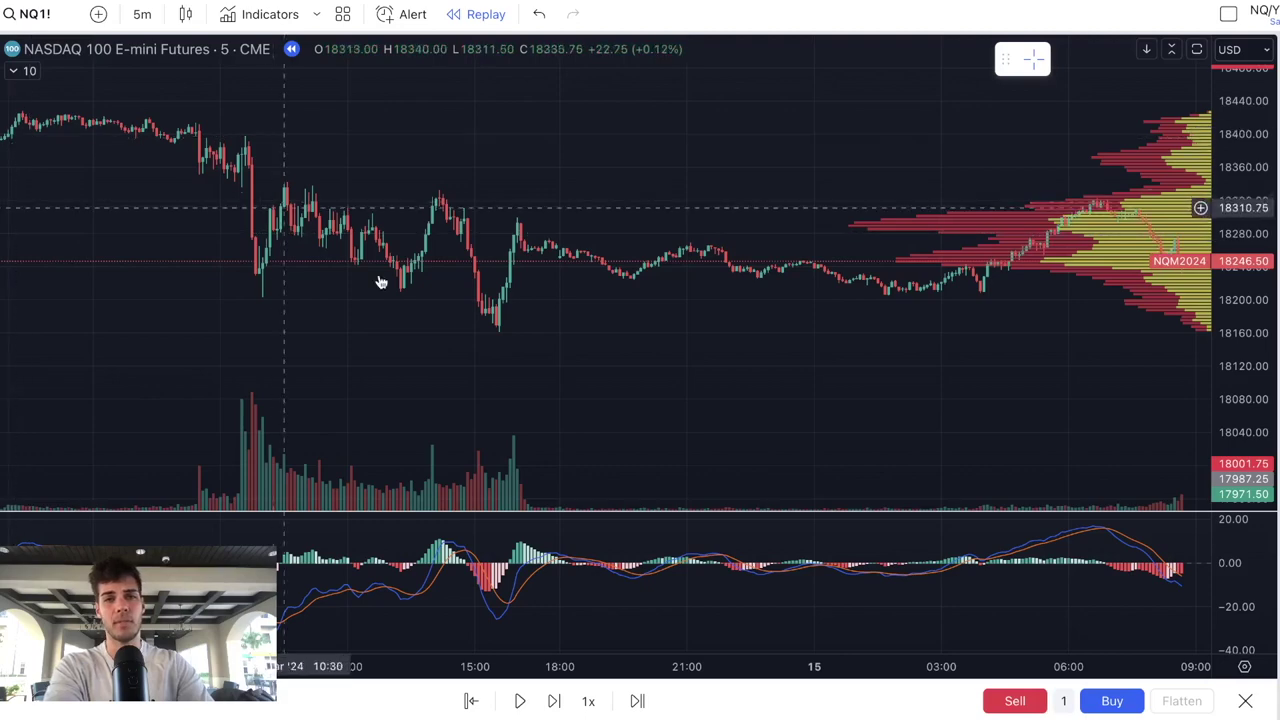
drag(1228, 396, 1231, 329)
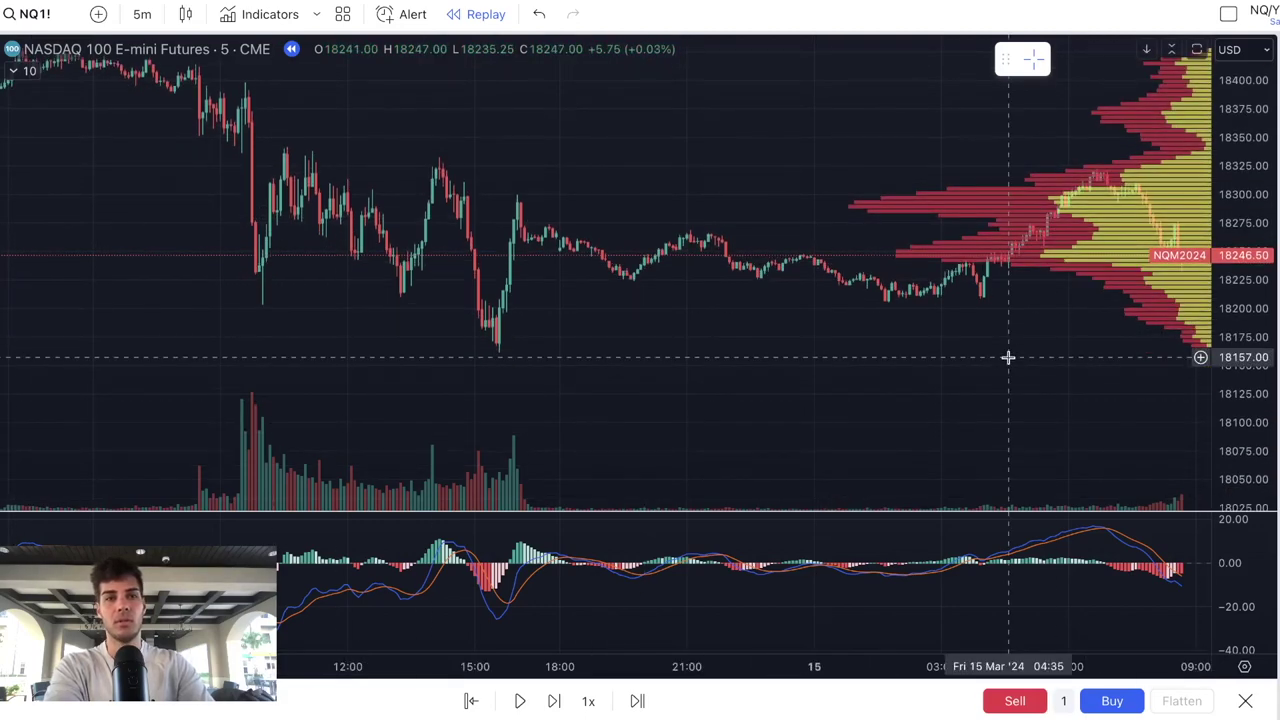
drag(1007, 373, 1011, 418)
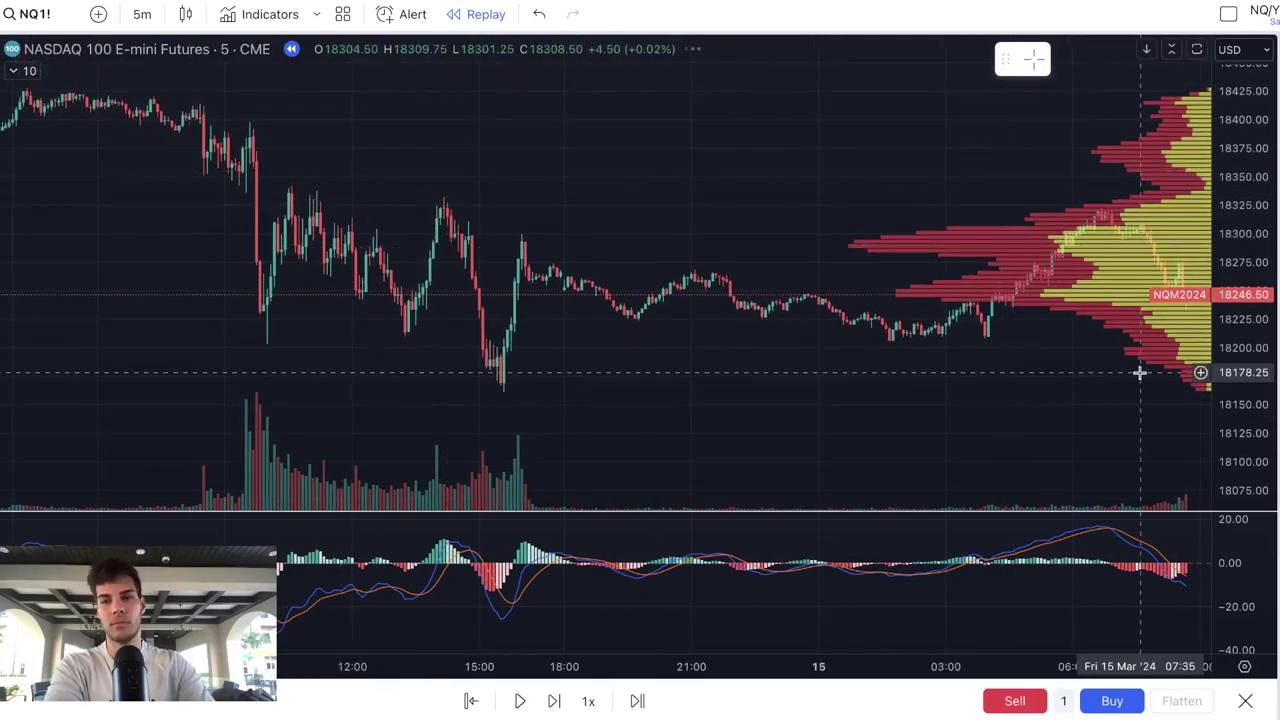
mouse_move(1240, 402)
mouse_down()
mouse_move(1241, 375)
mouse_move(1238, 390)
mouse_up()
- Draw a horizontal line at about 18165.75, near the 14 March afternoon low, and colour it red
click(1, 86)
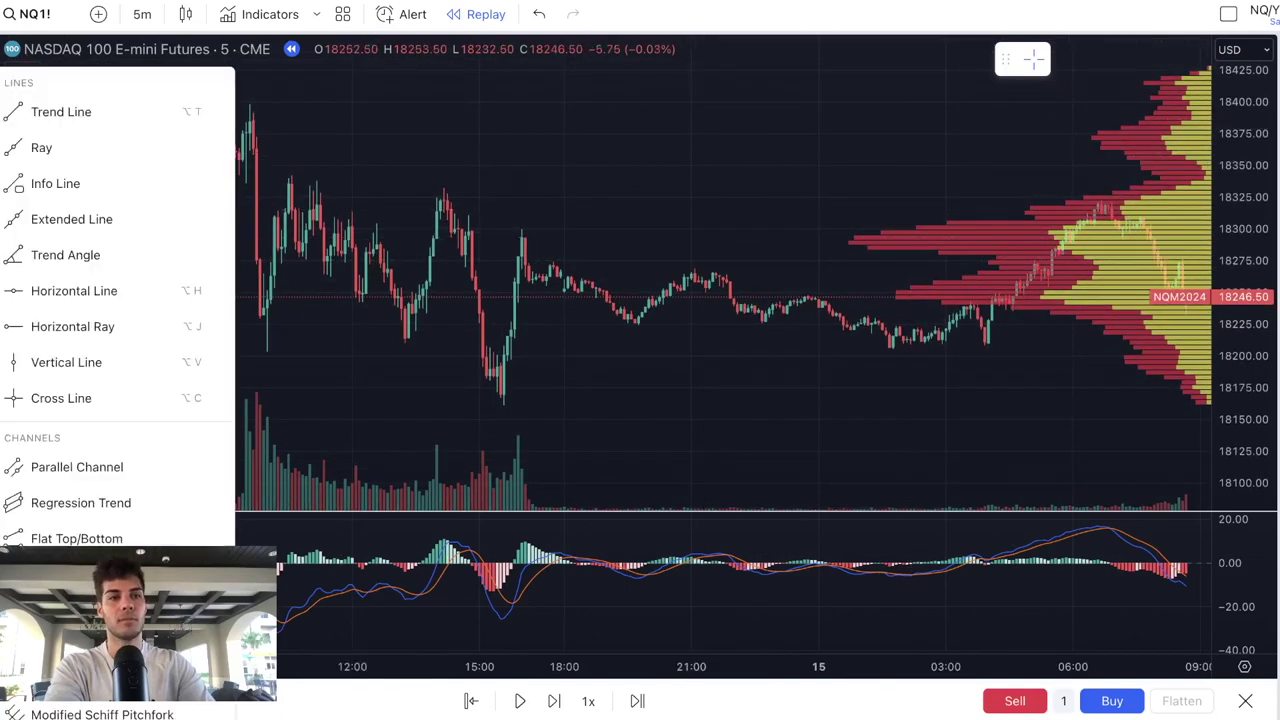
click(45, 308)
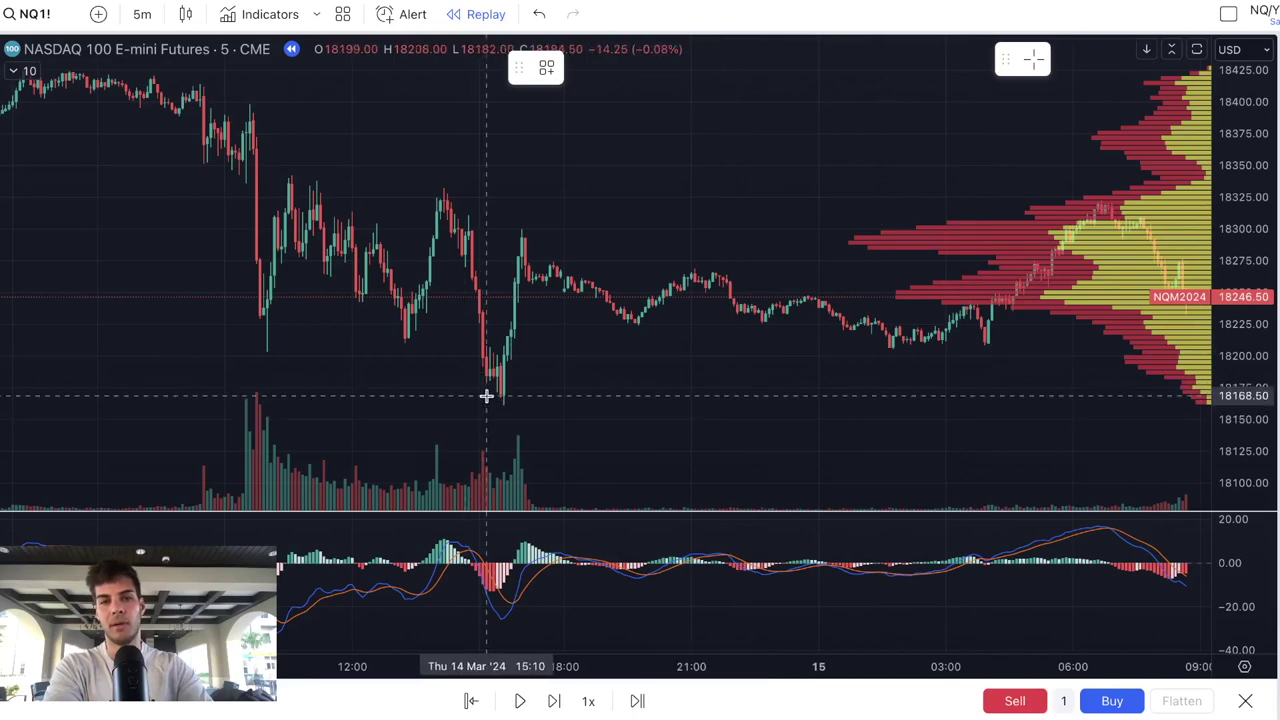
click(594, 400)
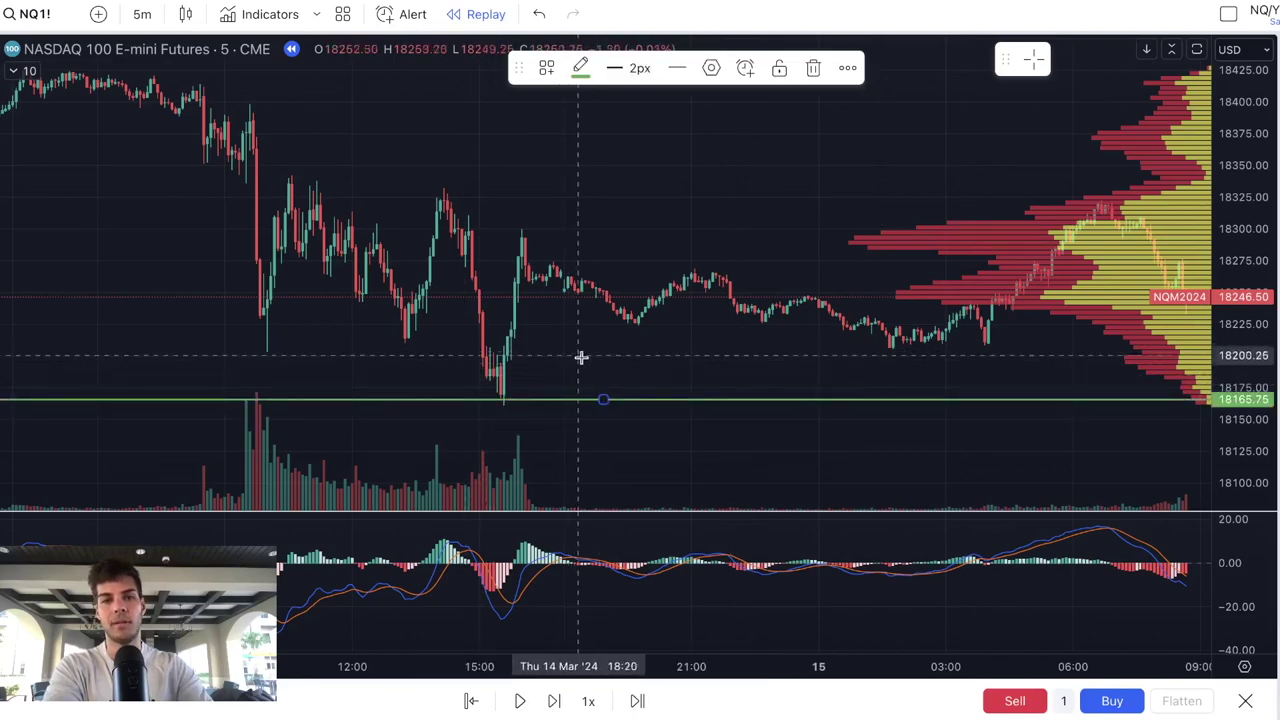
click(581, 69)
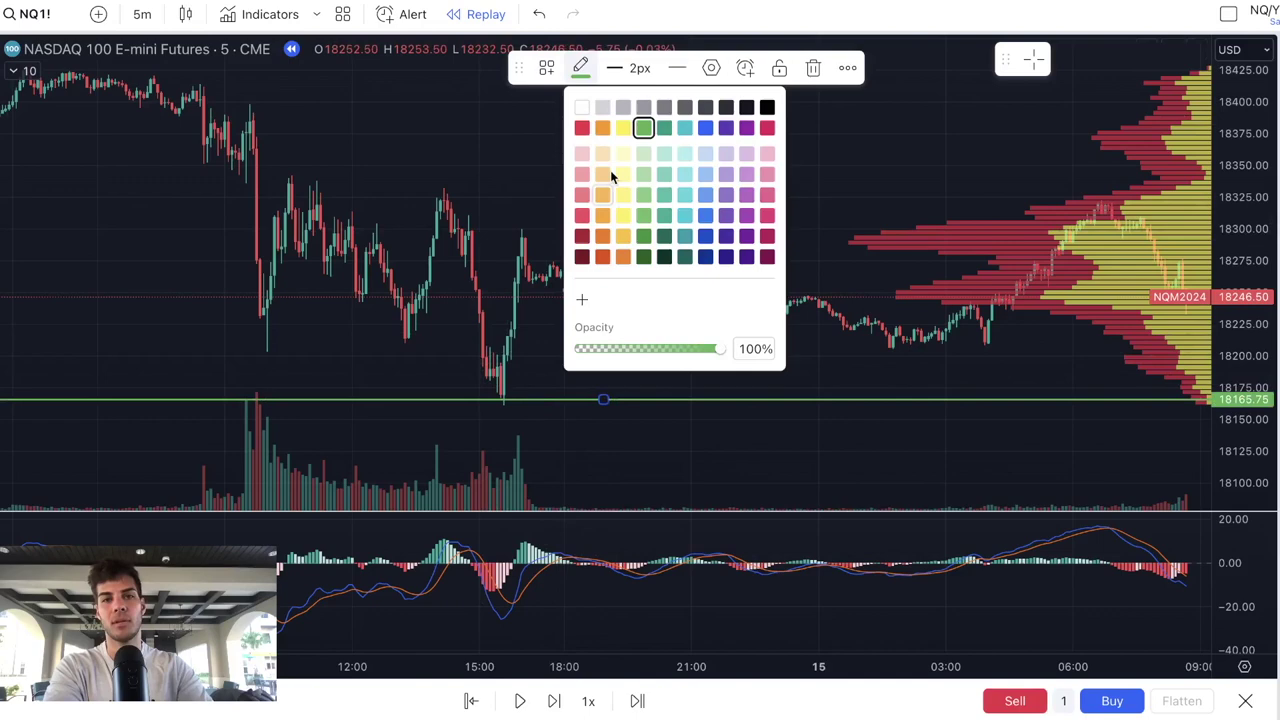
click(582, 128)
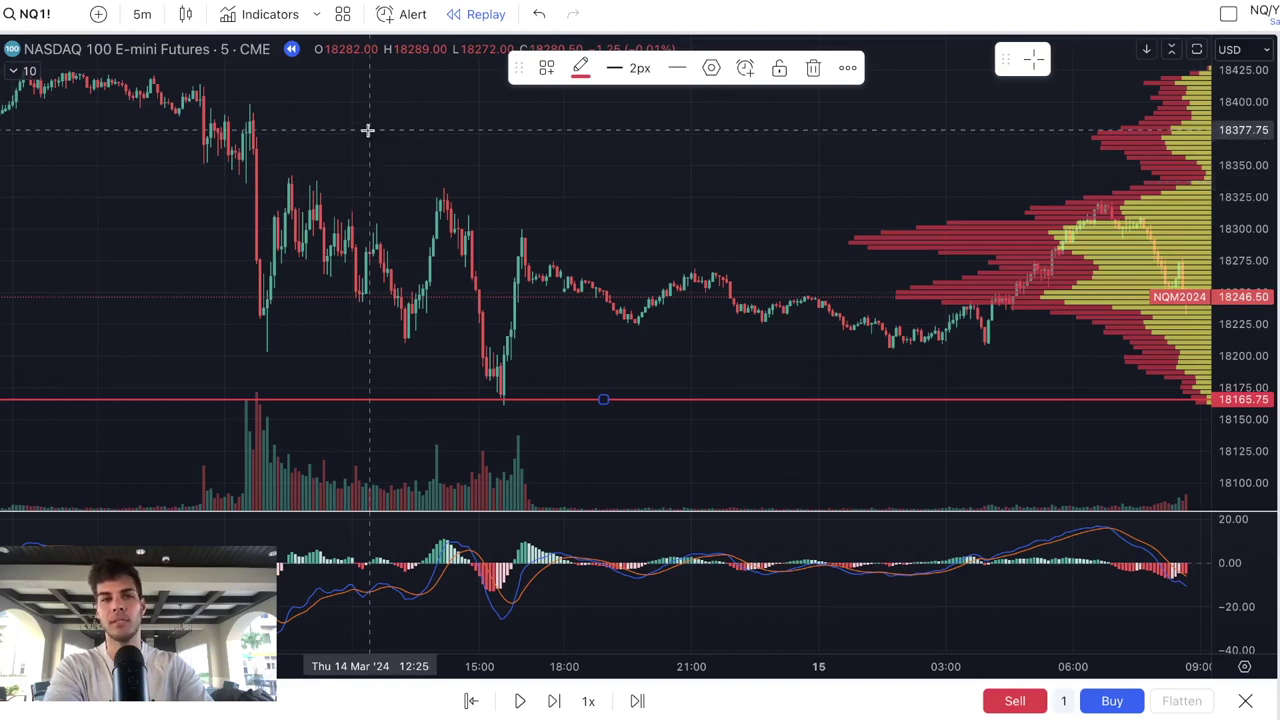
- Place a second horizontal line at about 18338.25, along the 14 March rebound highs, and colour it green
click(392, 180)
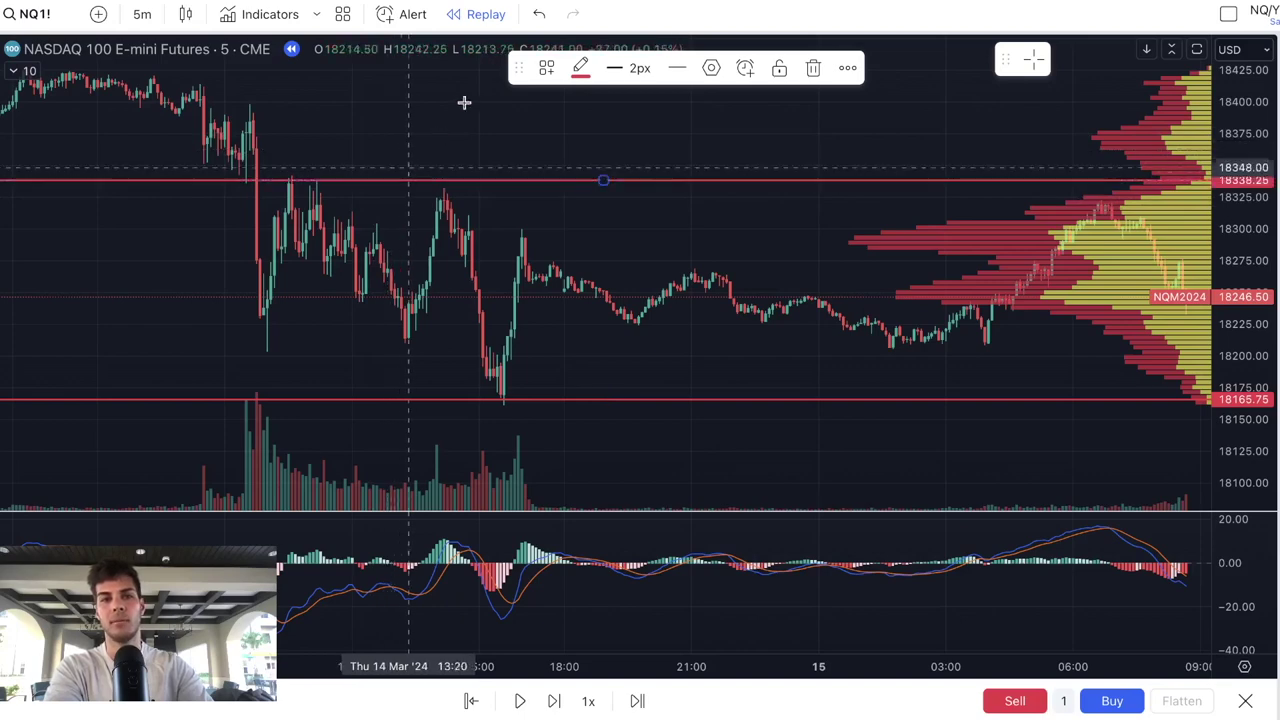
click(580, 67)
click(643, 128)
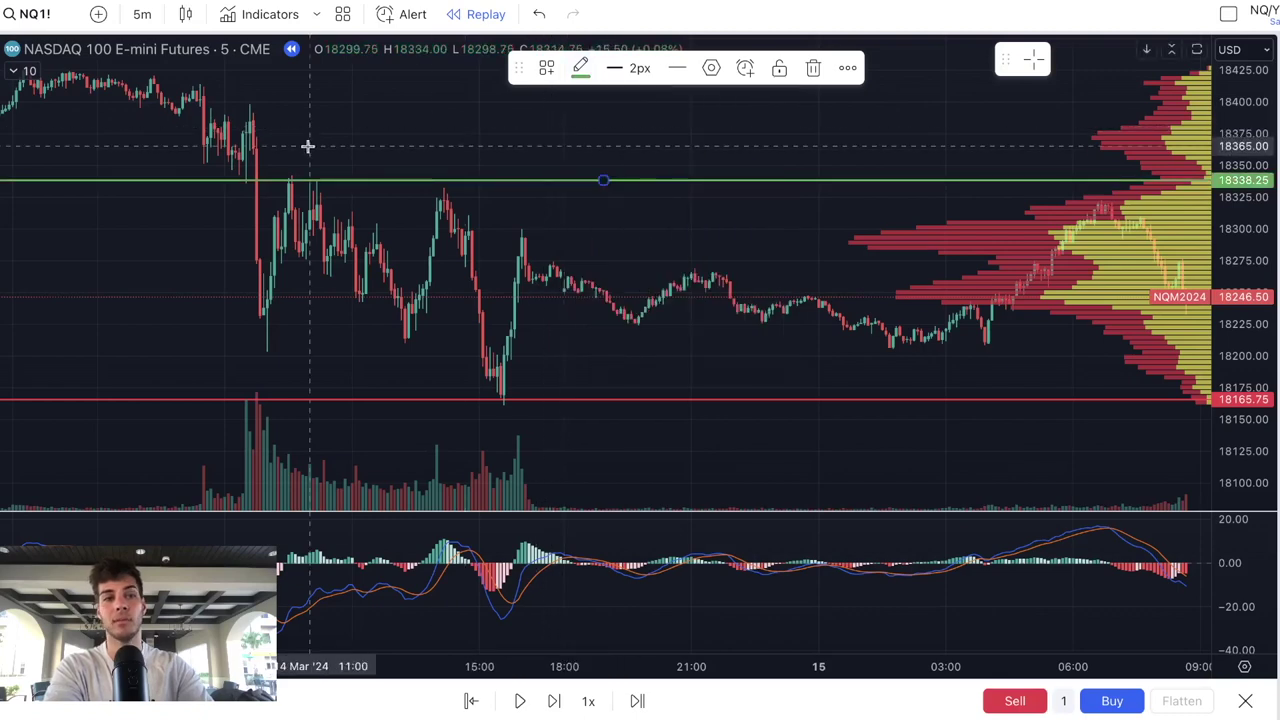
- Add a horizontal line at about 18361.50, above the green line, colour it blue, and return to the cross cursor
click(2, 84)
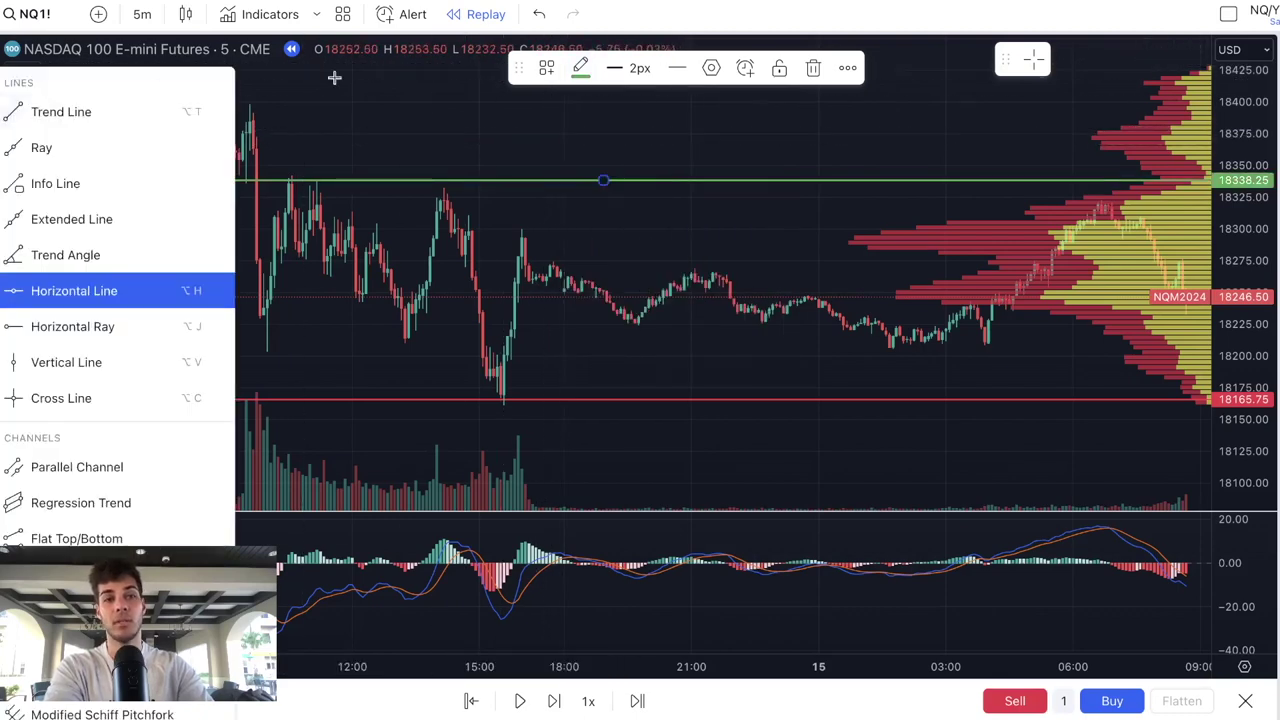
click(80, 288)
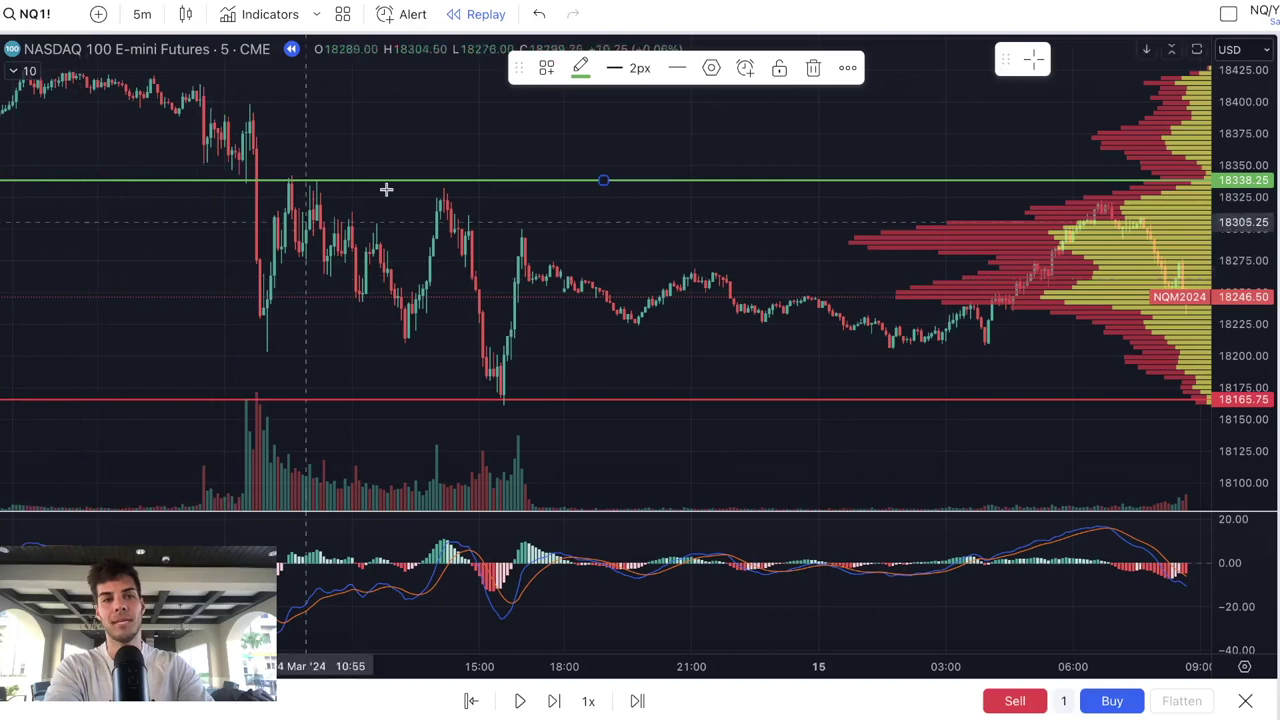
click(435, 151)
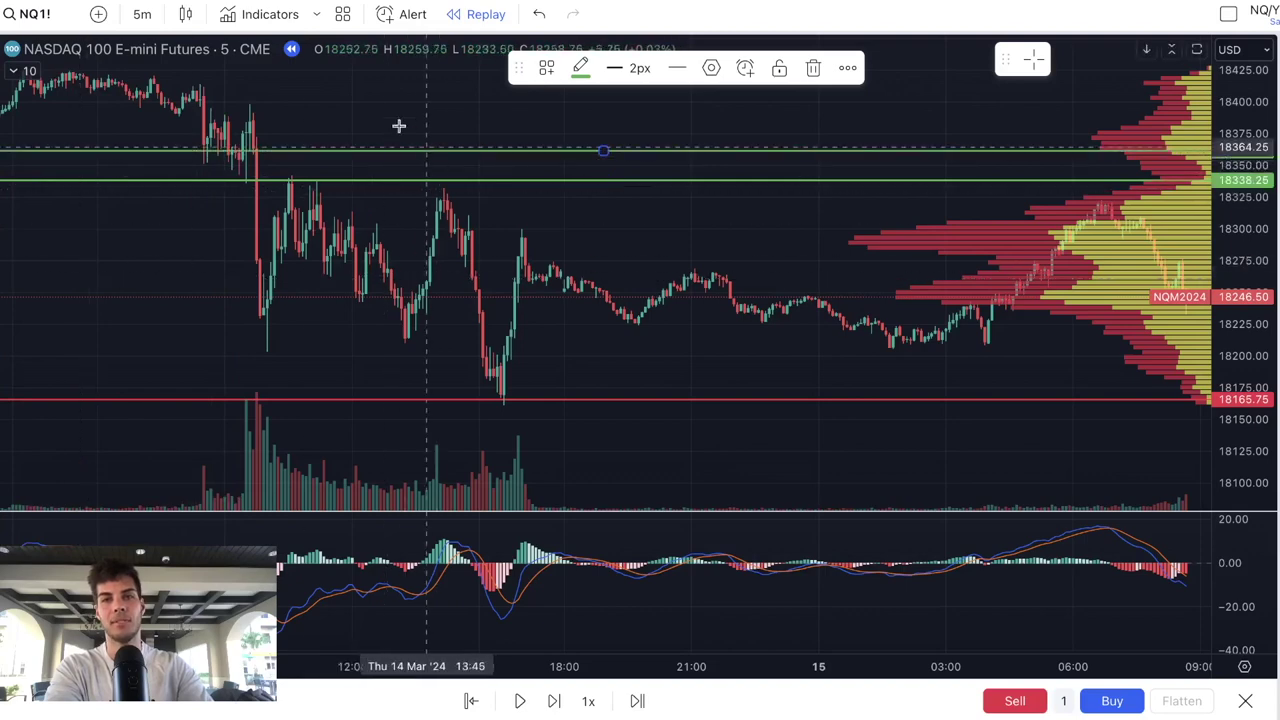
click(581, 68)
click(705, 127)
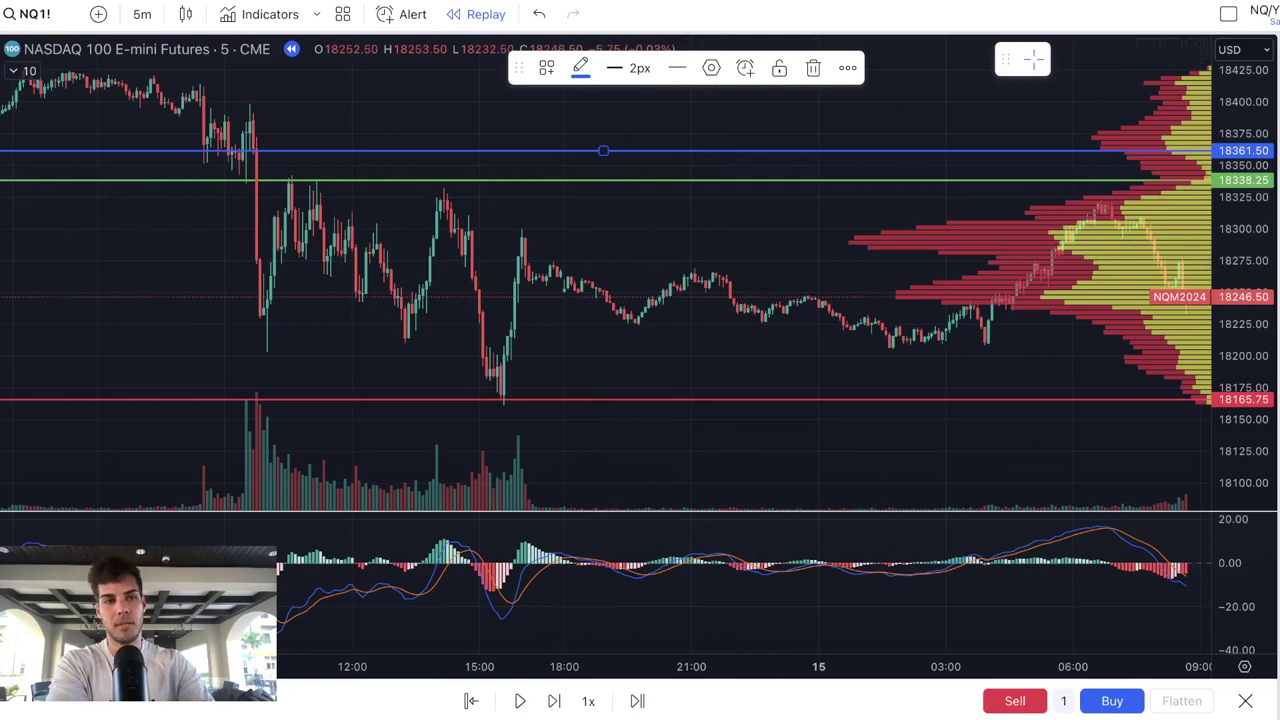
click(1, 58)
click(1012, 368)
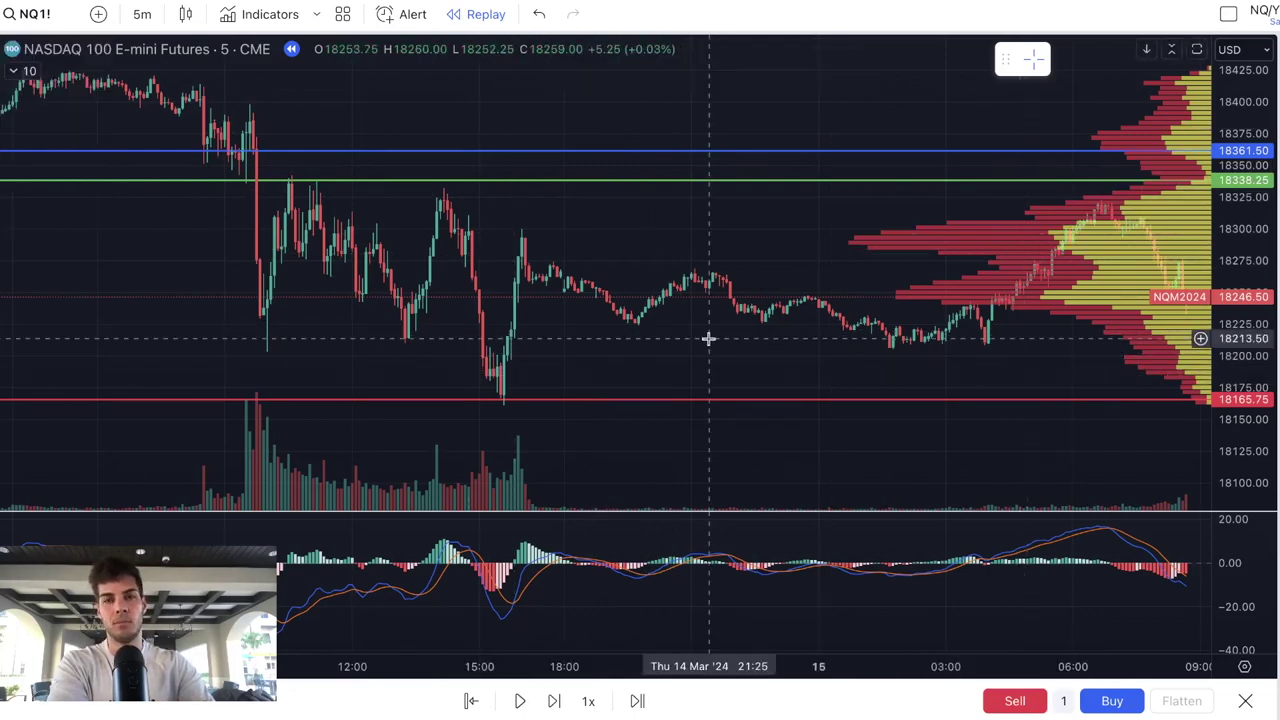
- Switch the replayed chart to the 3-minute interval and advance the replay by one bar
drag(708, 338, 303, 400)
click(142, 14)
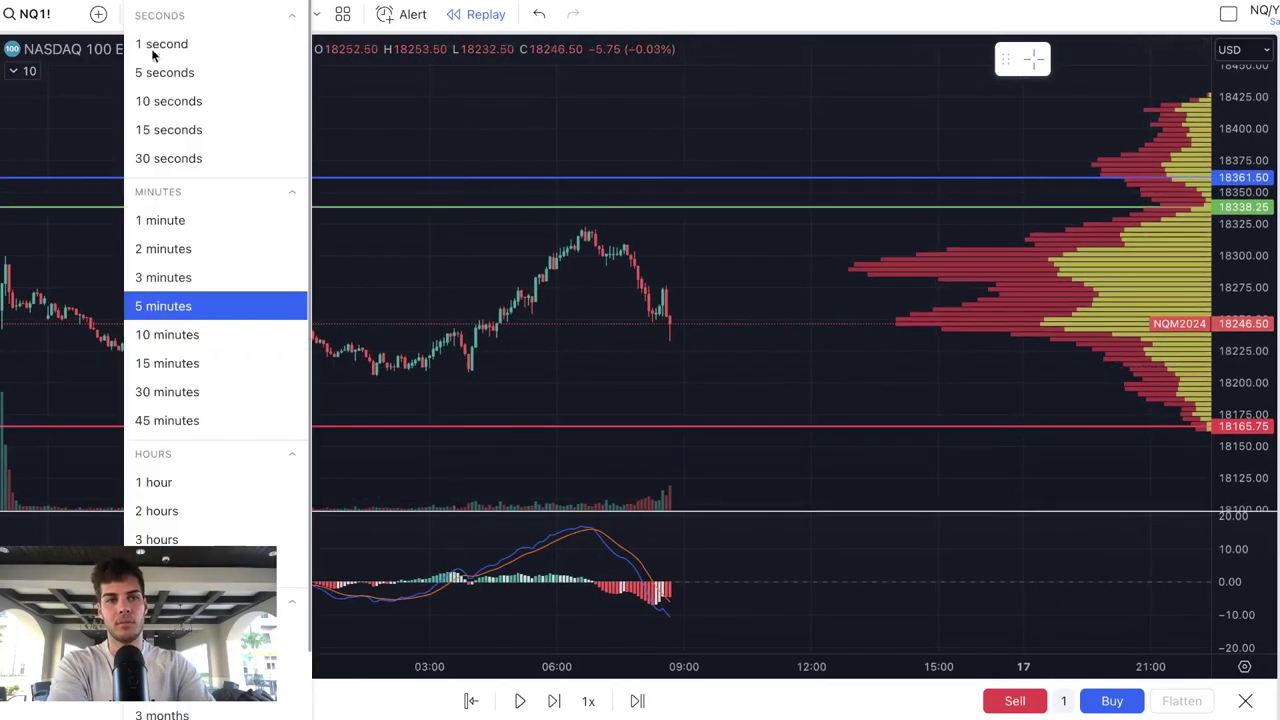
click(163, 277)
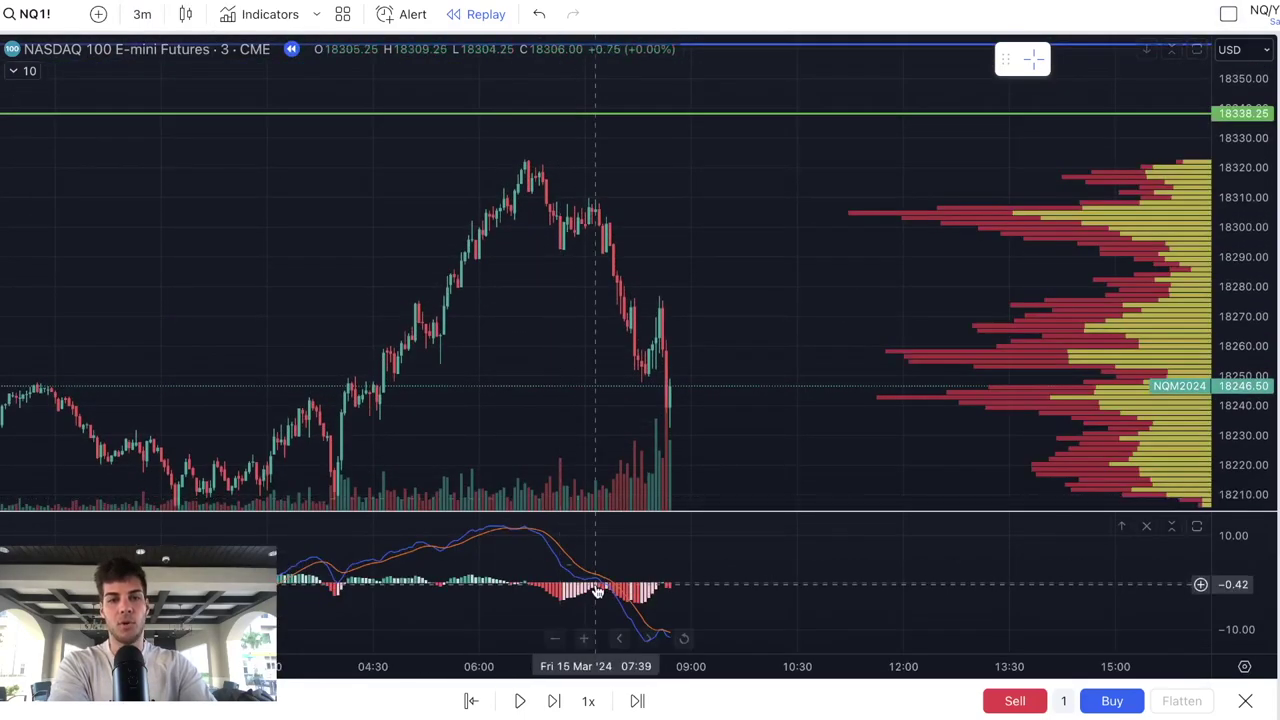
click(555, 702)
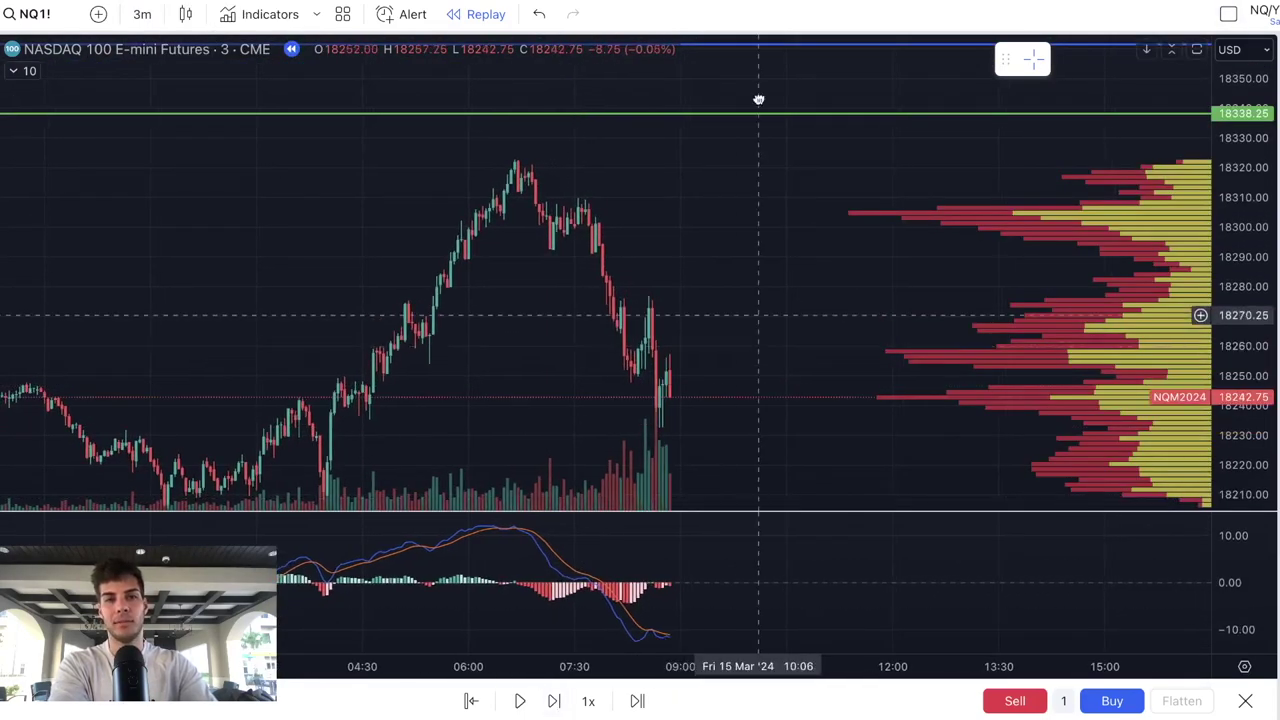
- Advance the 15 March replay bar by bar to the 09:15 candle on the 3-minute chart
drag(757, 315, 749, 69)
drag(717, 299, 731, 468)
click(554, 702)
click(554, 702)
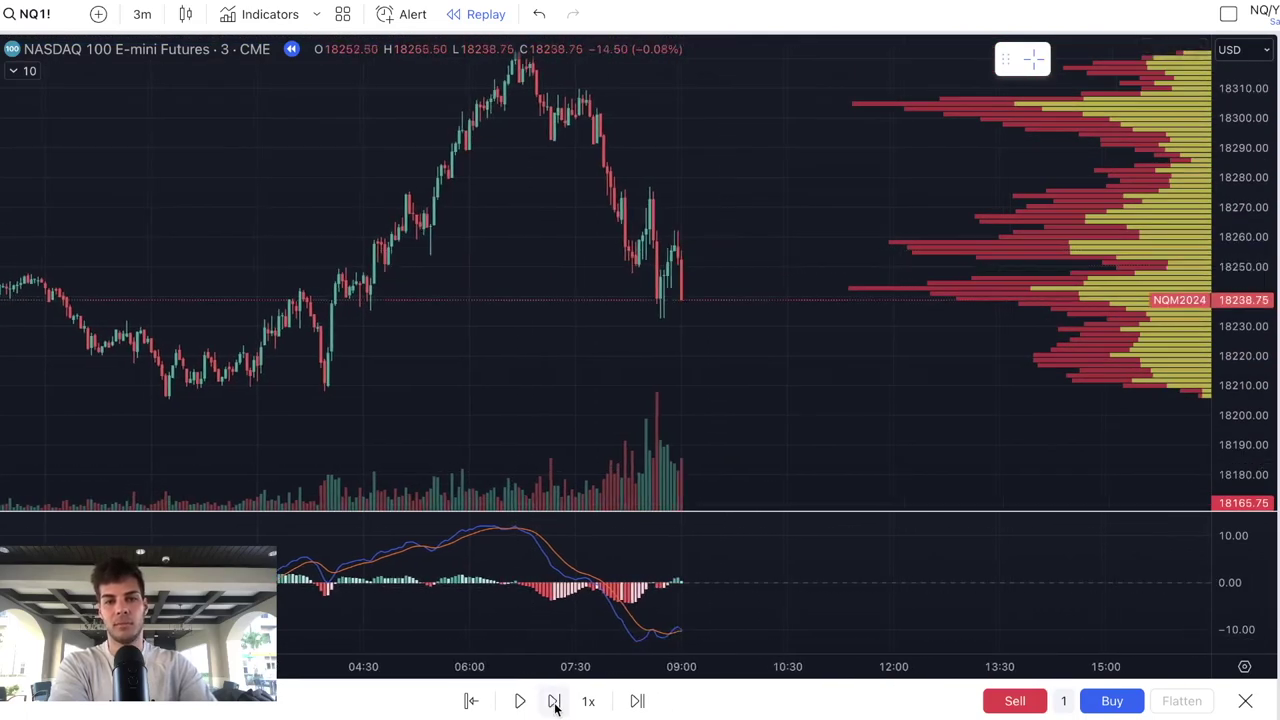
click(554, 702)
click(554, 702)
click(554, 702)
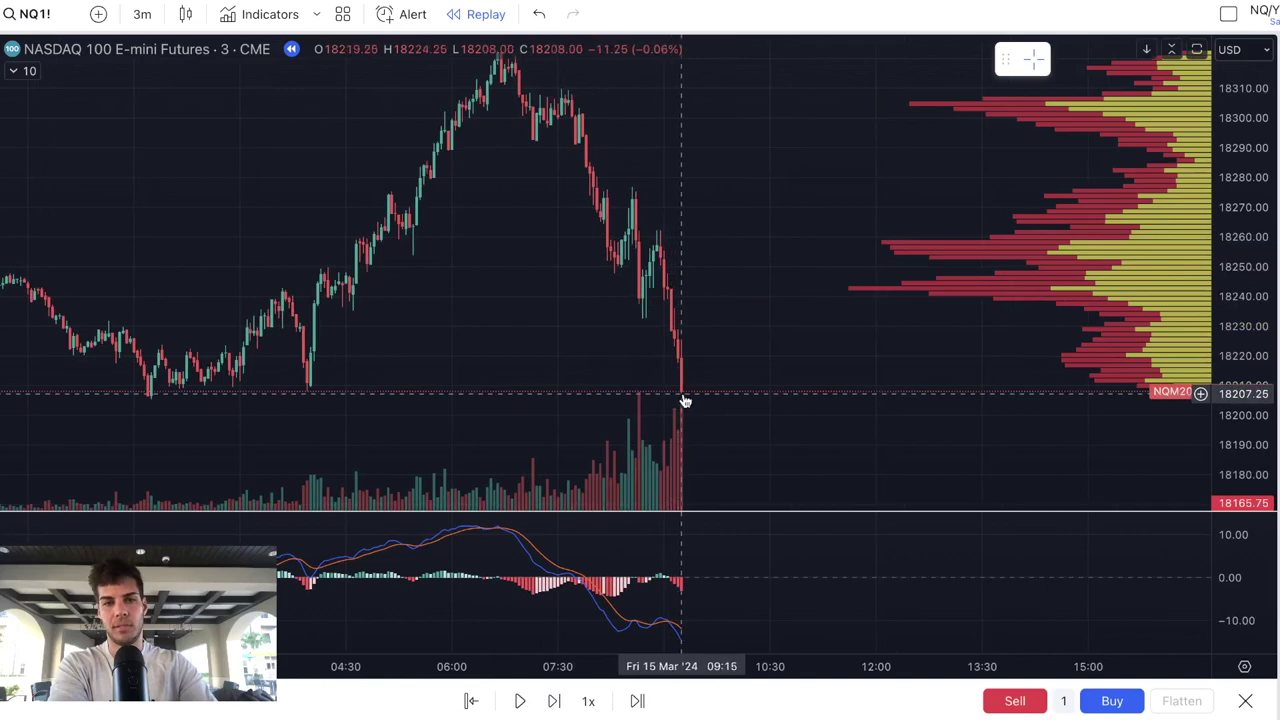
- Continue the replay bar by bar to the 09:24 candle, as price approaches the red 18165.75 line
drag(737, 394, 737, 263)
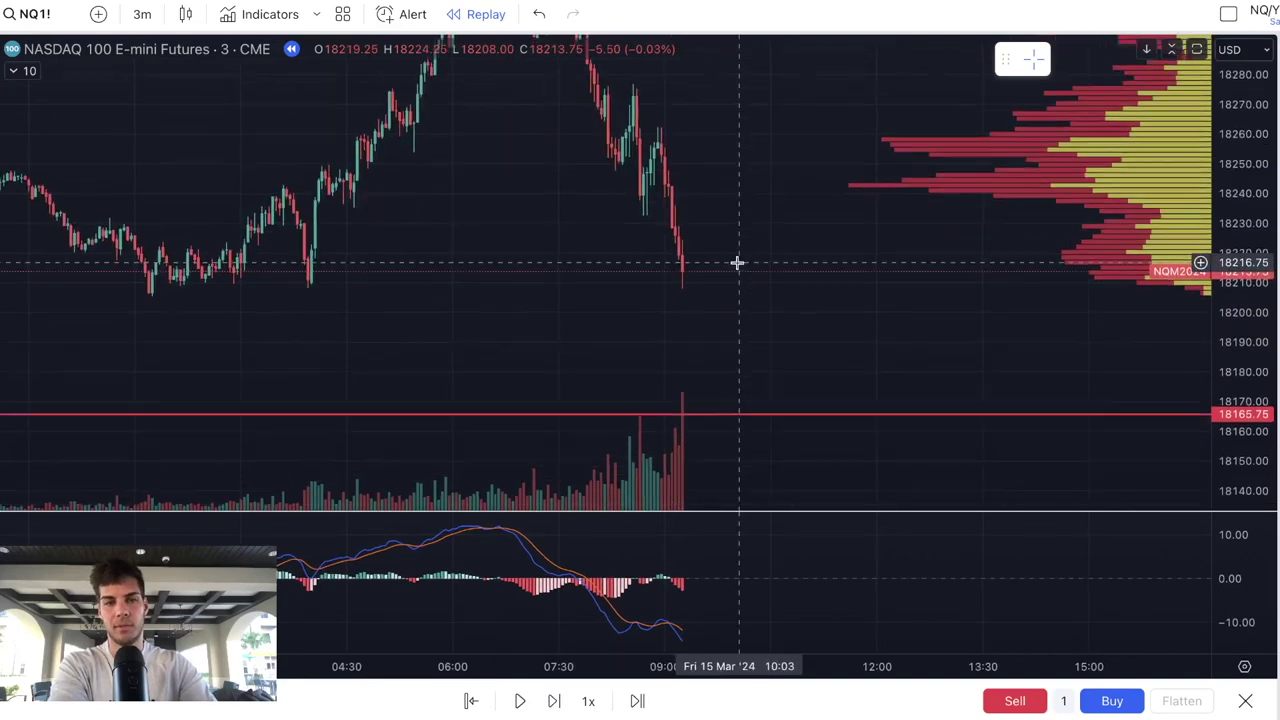
click(554, 702)
click(554, 702)
click(554, 702)
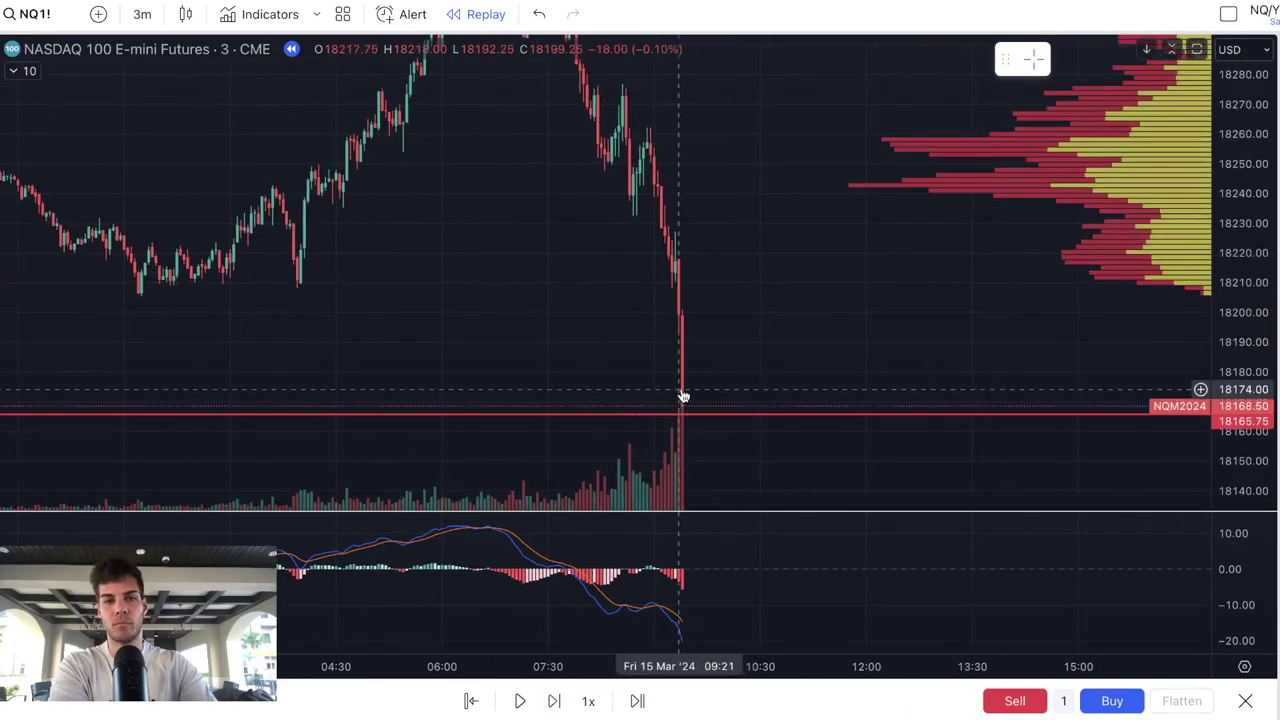
drag(744, 383, 743, 330)
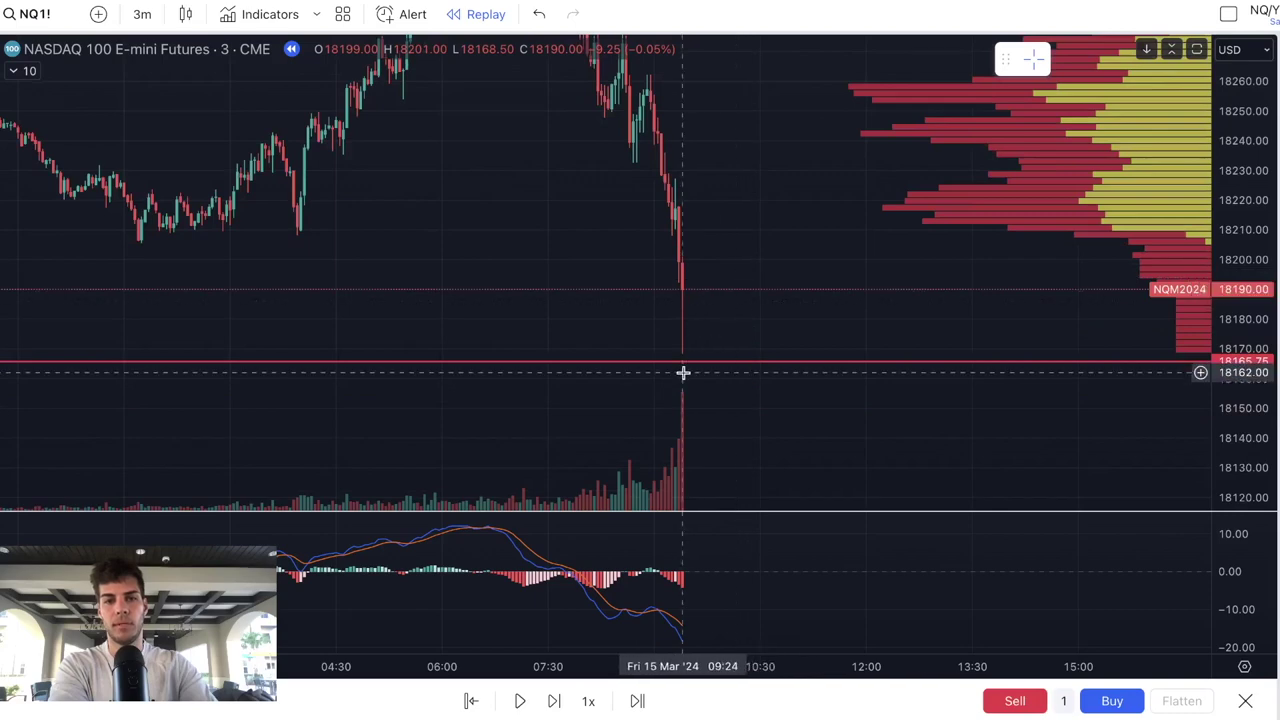
- Advance the replay to the 09:27 candle and inspect it against the red 18165.75 line
click(554, 702)
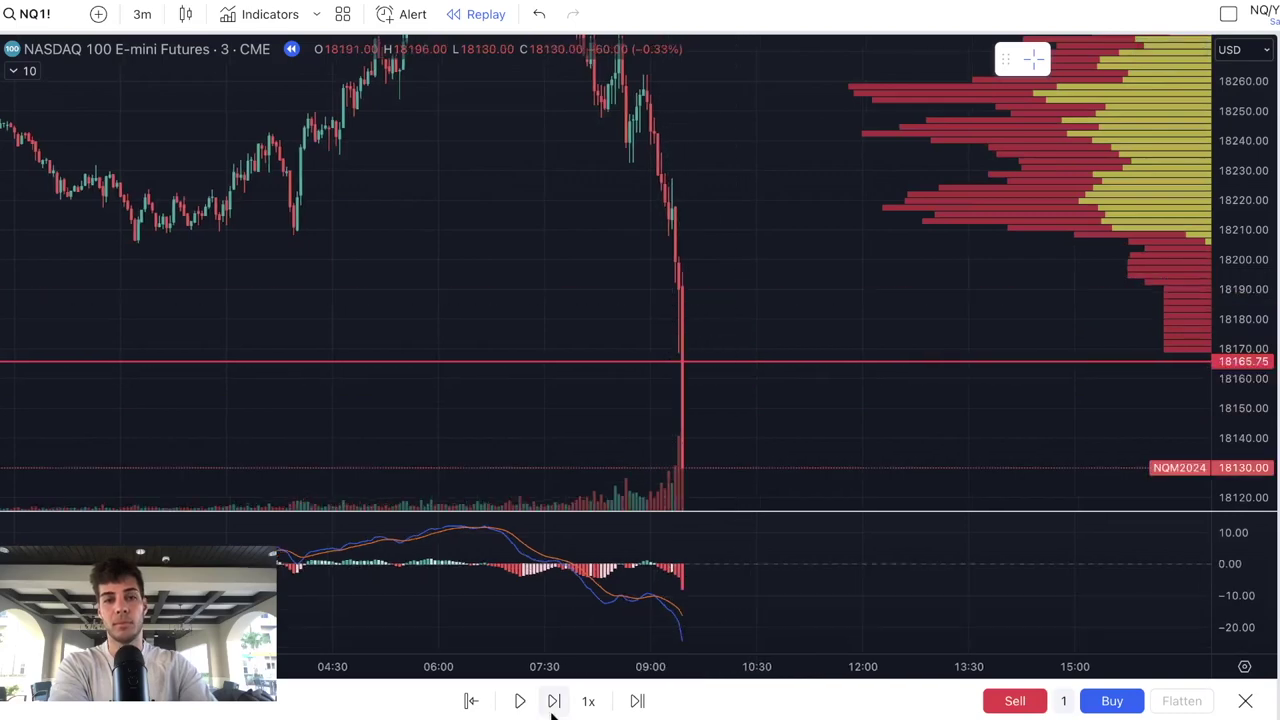
drag(775, 363, 777, 260)
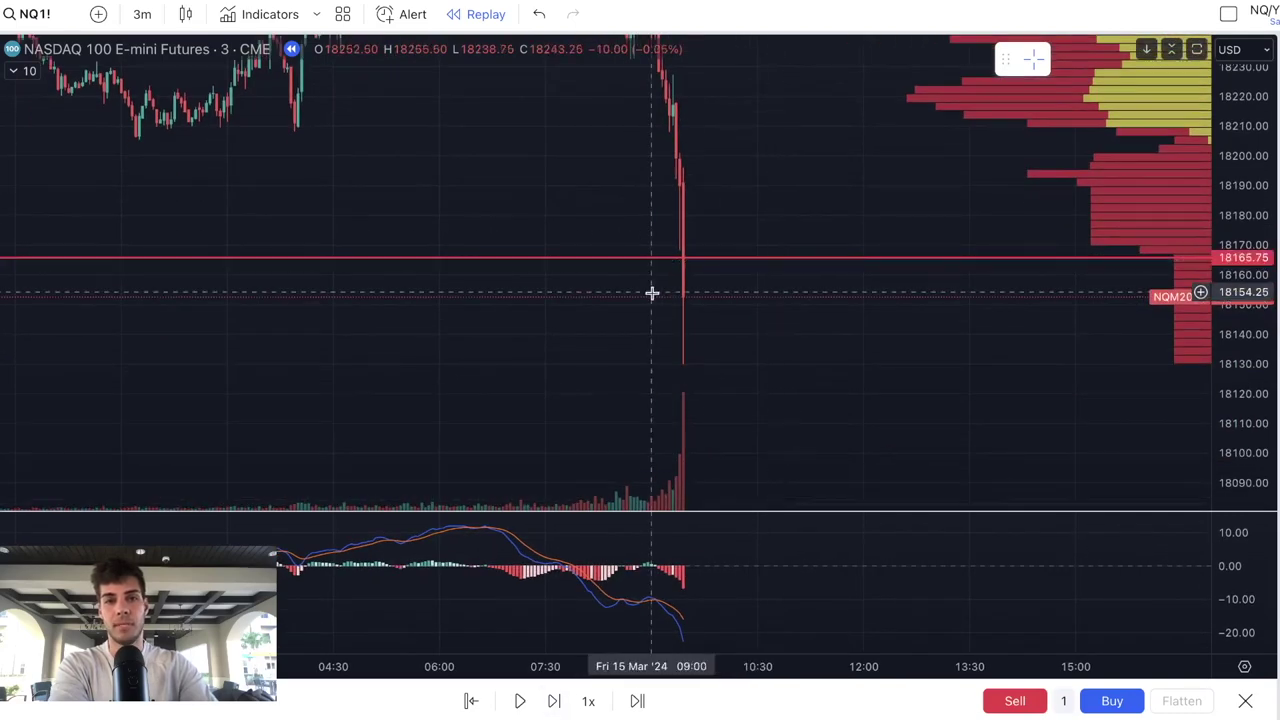
drag(644, 666, 272, 667)
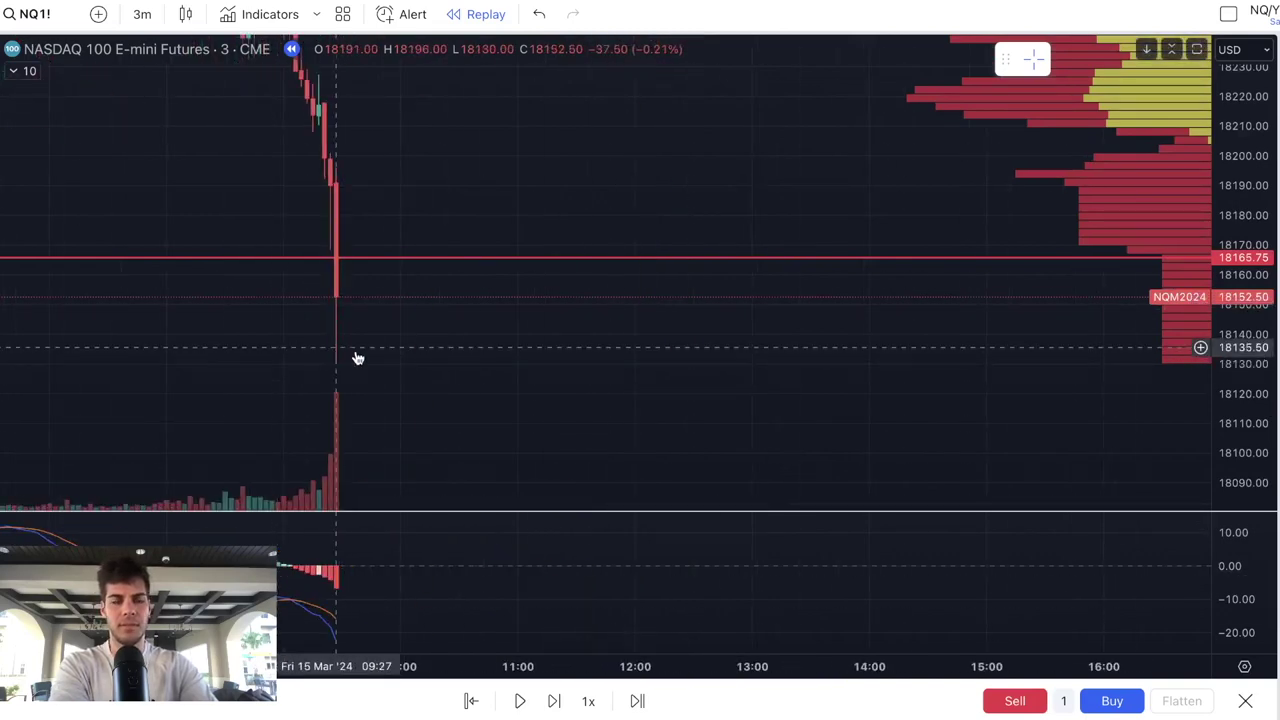
drag(425, 355, 600, 361)
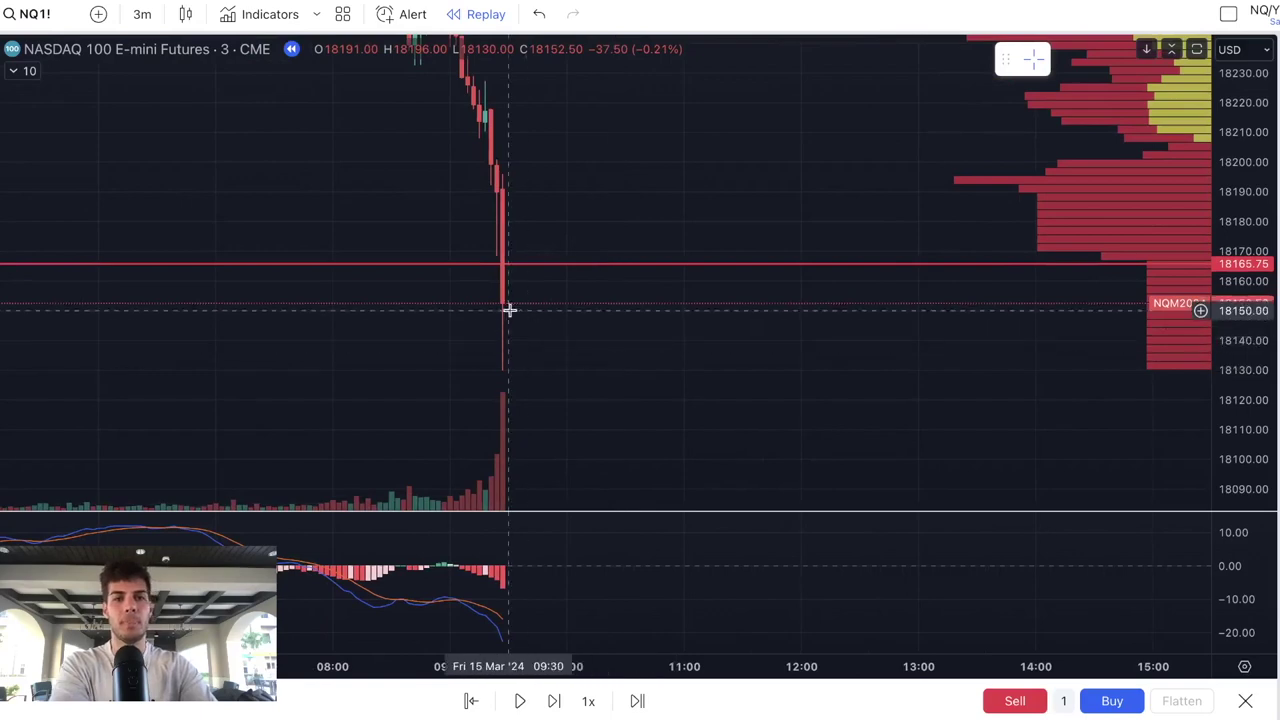
drag(543, 320, 617, 329)
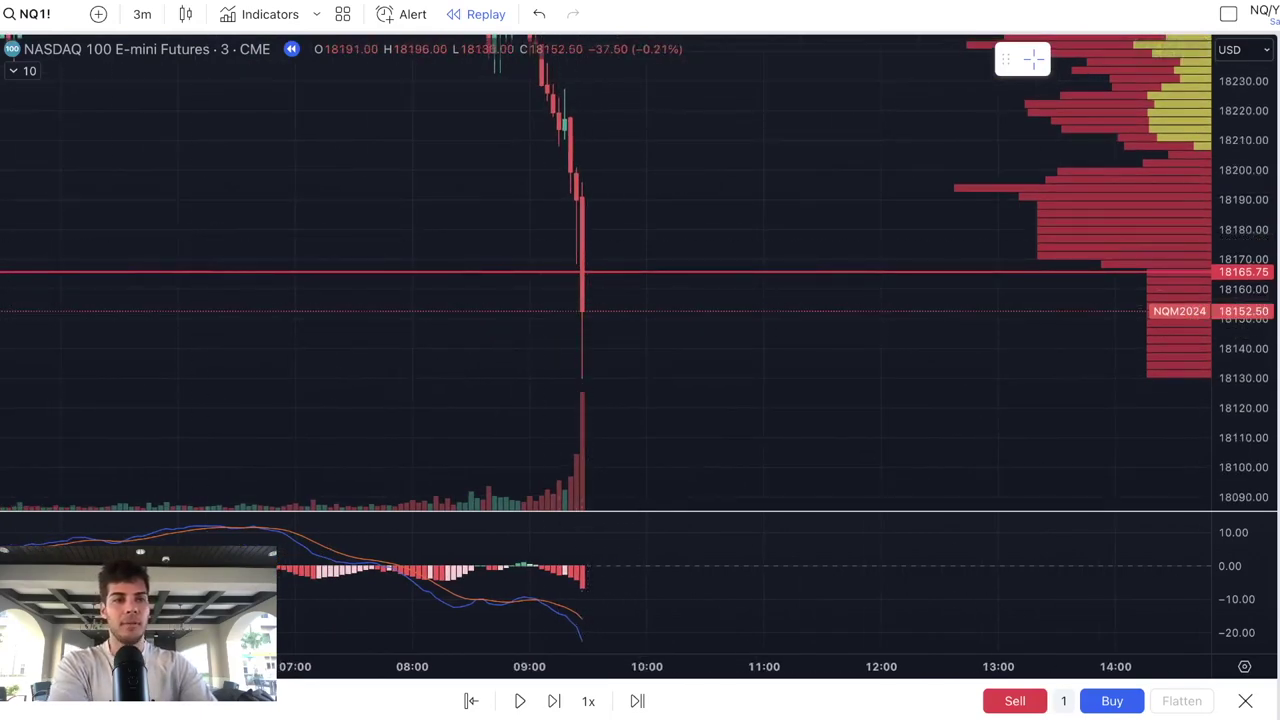
- Move the replay forward to the 09:30 candle below the red 18165.75 line
click(1, 210)
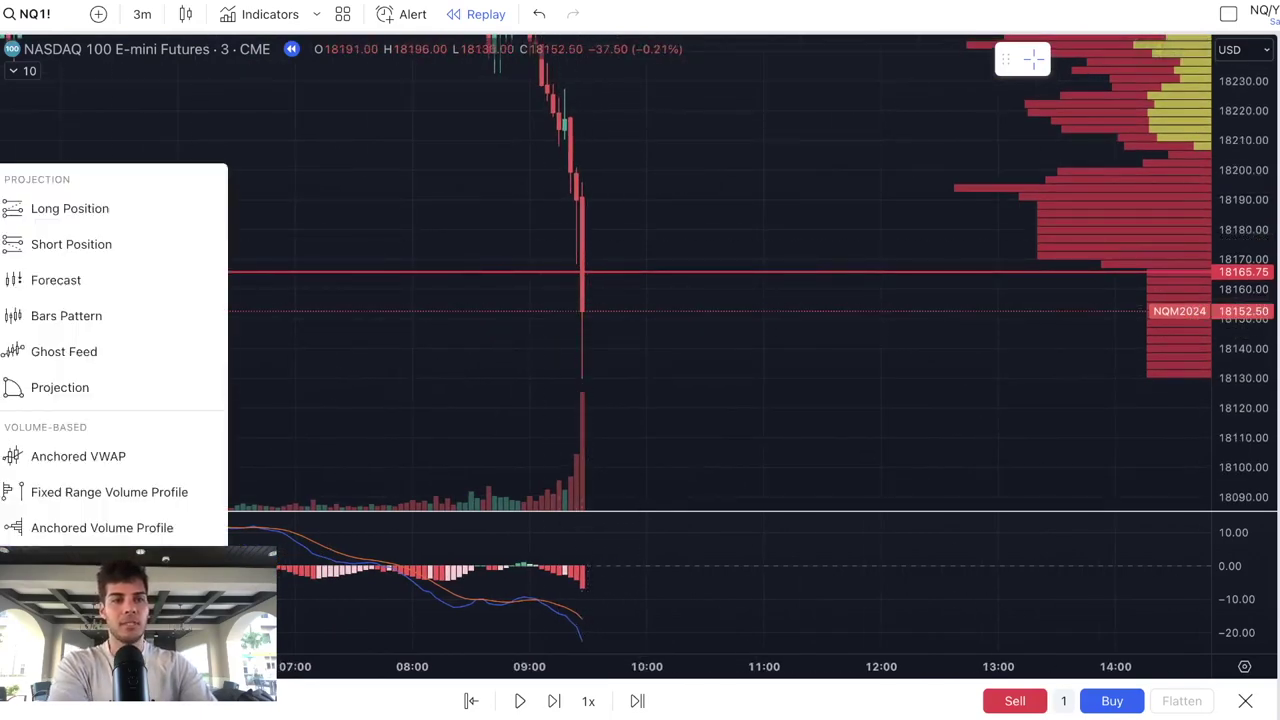
click(376, 293)
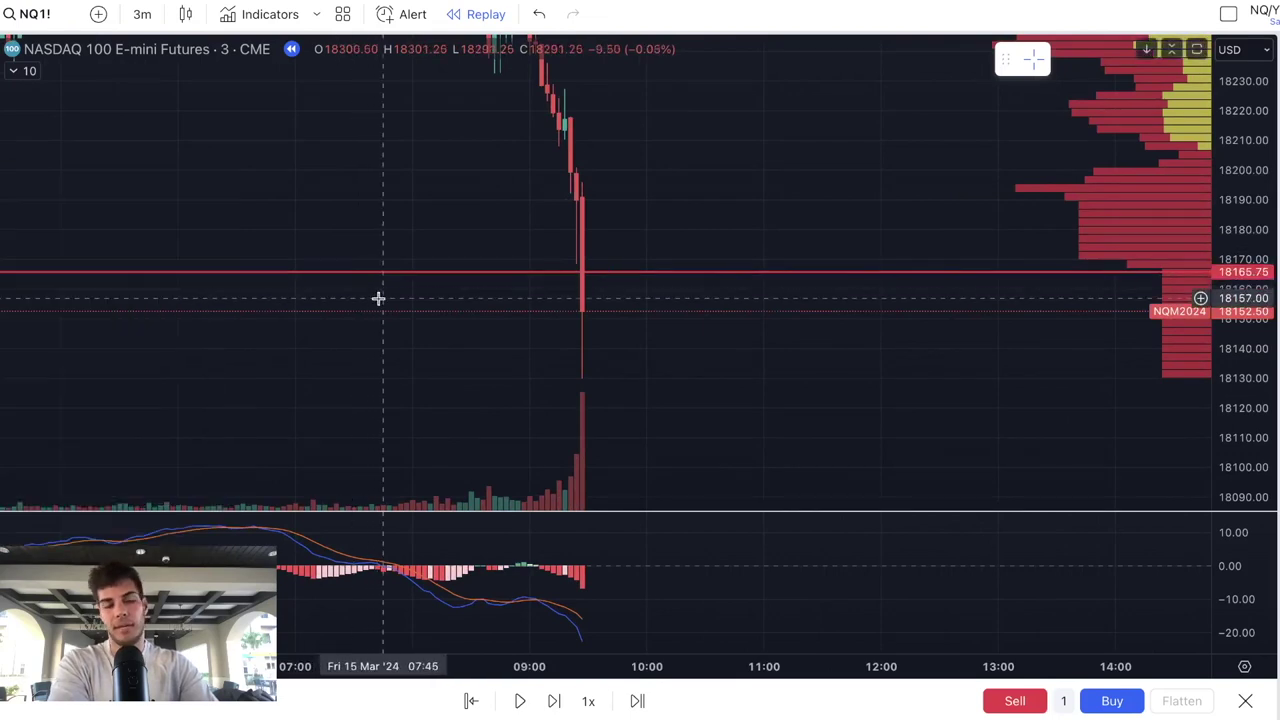
click(565, 705)
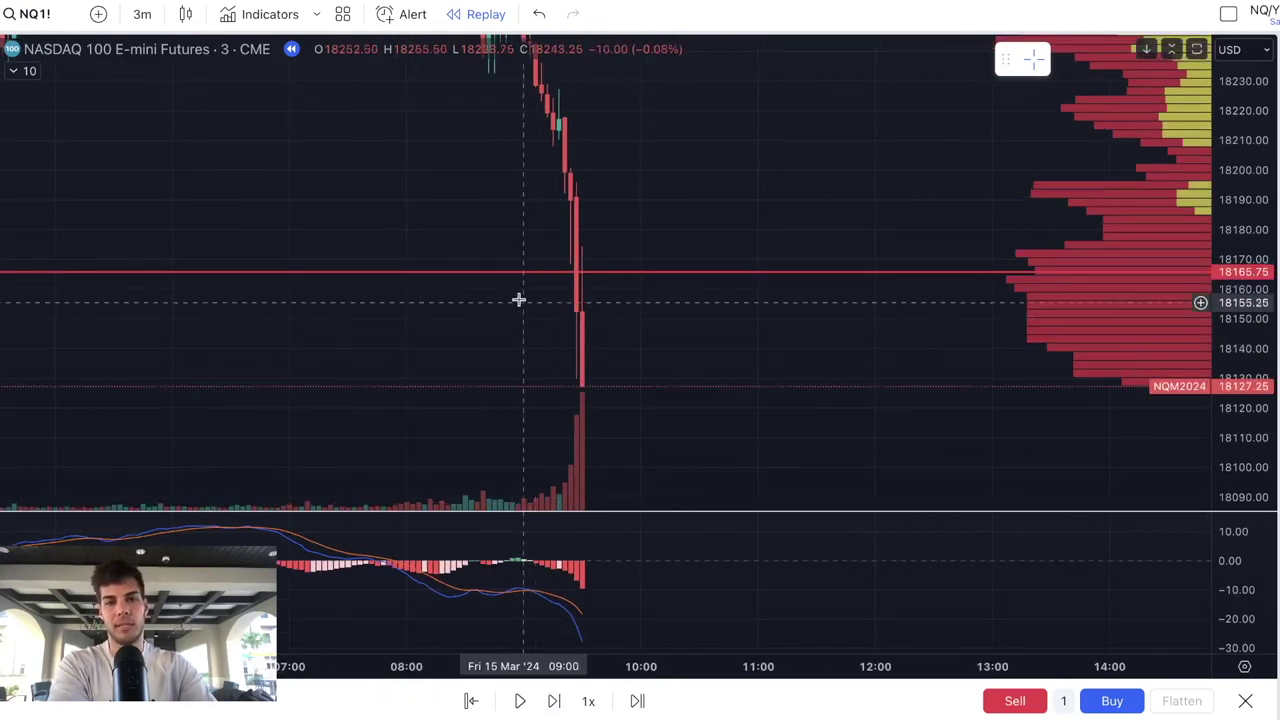
drag(656, 353, 662, 331)
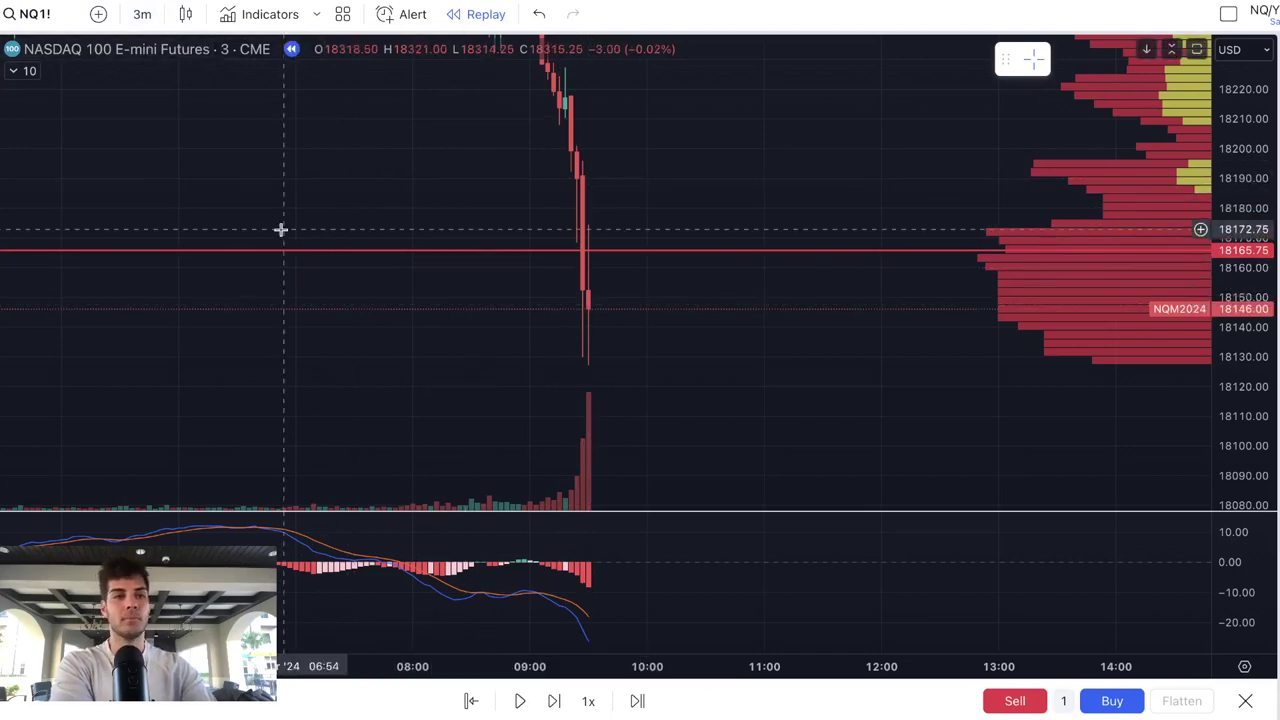
- Draw a short position just after the 09:30 candle with entry at about 18145.25, stop at 18166.00 and target at 18124.50
click(0, 188)
click(8, 244)
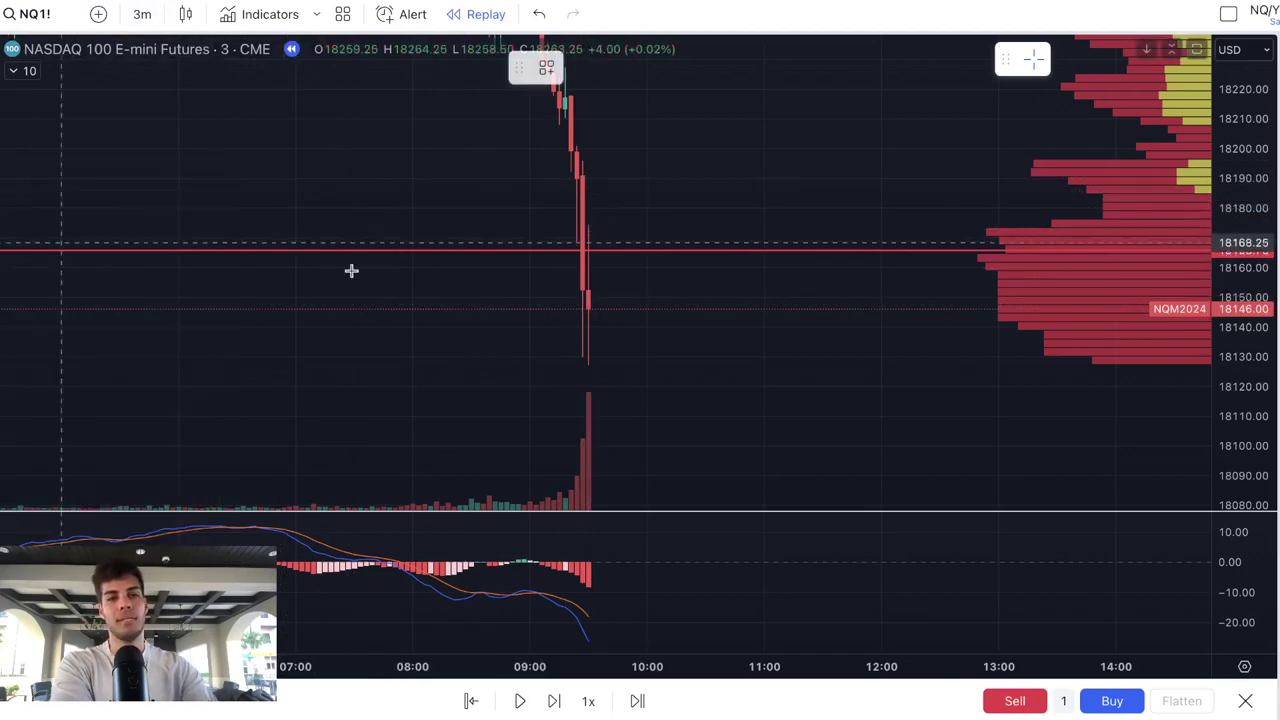
click(606, 305)
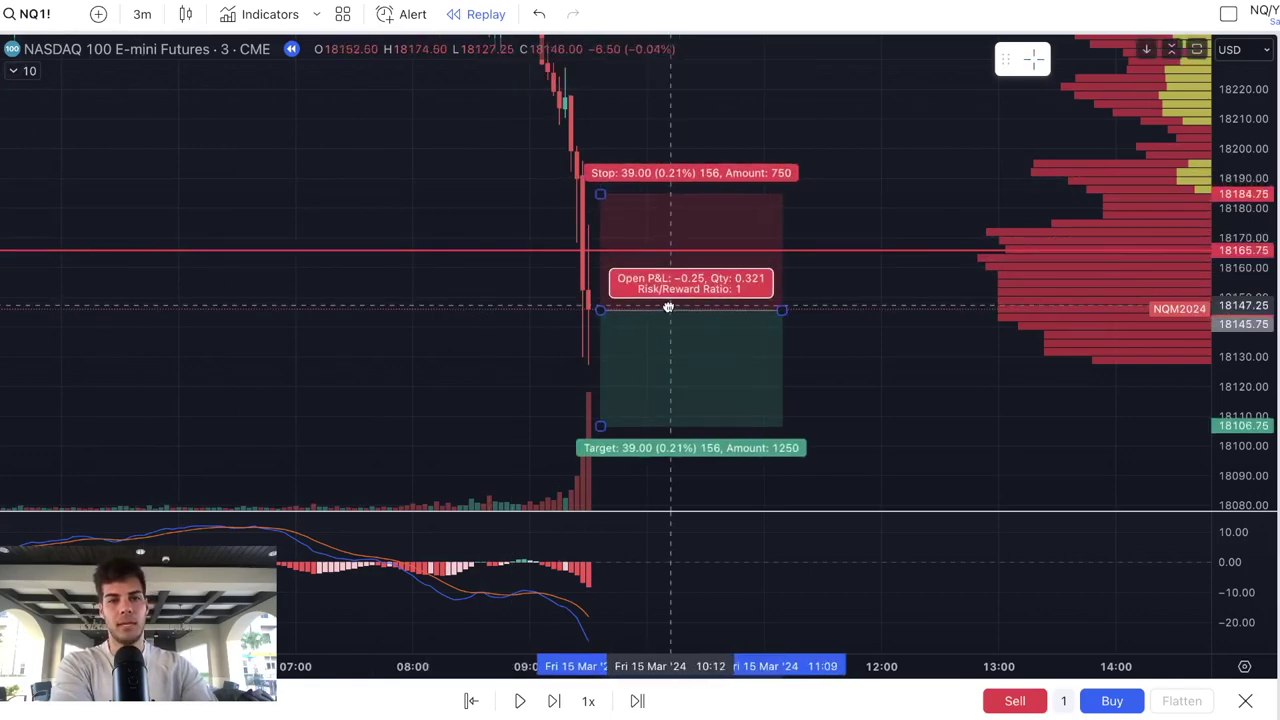
drag(677, 306, 665, 309)
drag(600, 205, 602, 250)
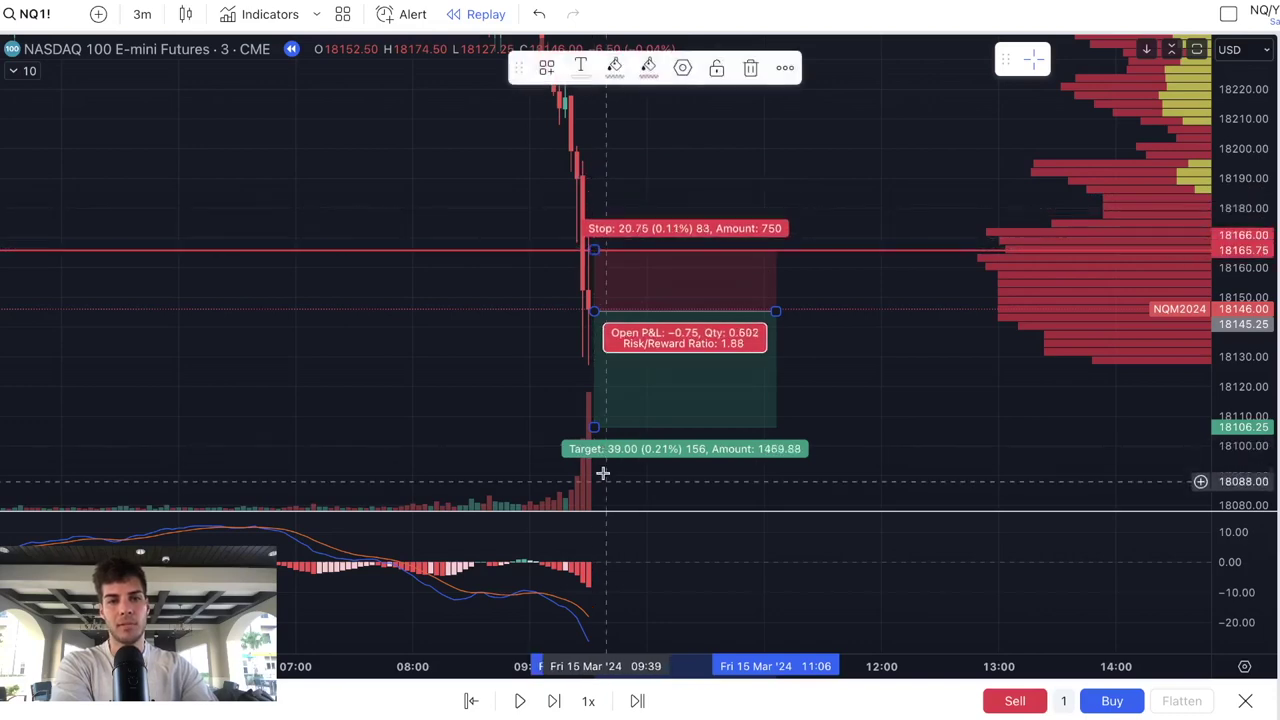
drag(594, 427, 597, 372)
click(506, 374)
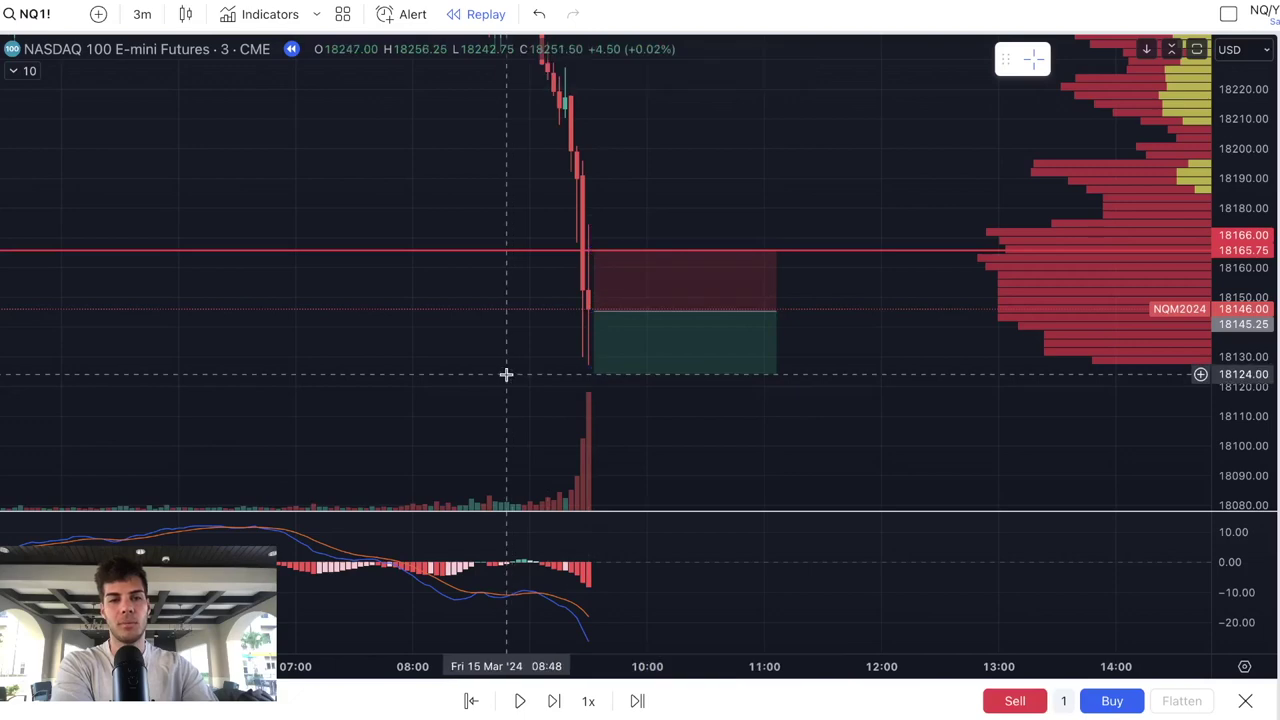
- Advance the replay by two bars to the 09:36 candle and shorten the short position's box to end at 10:00
click(552, 701)
click(552, 701)
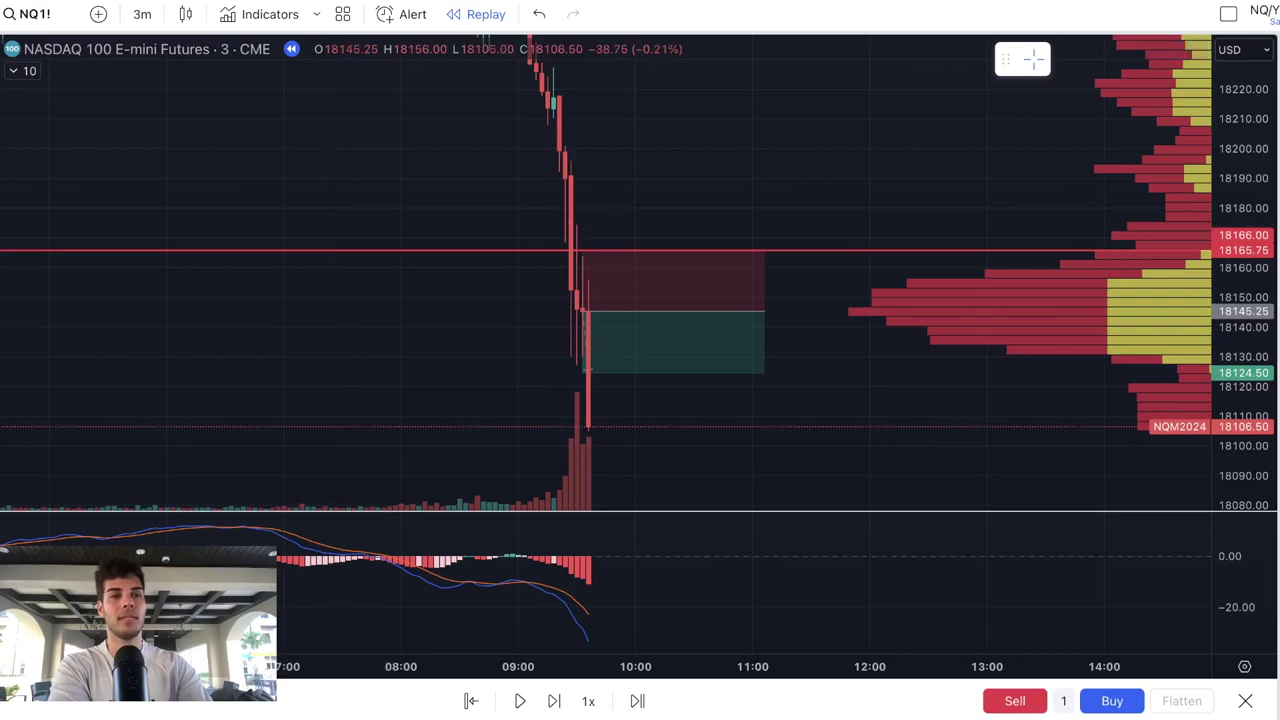
click(2, 58)
click(433, 325)
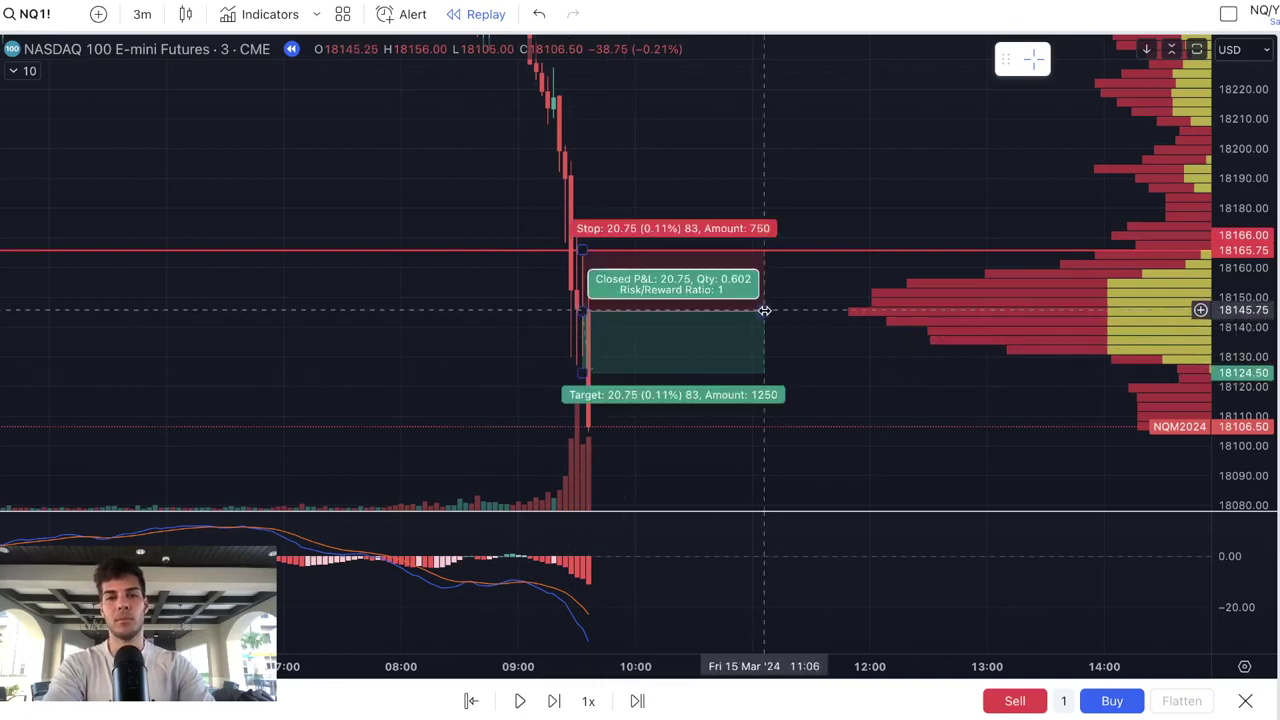
drag(764, 312, 636, 313)
click(482, 327)
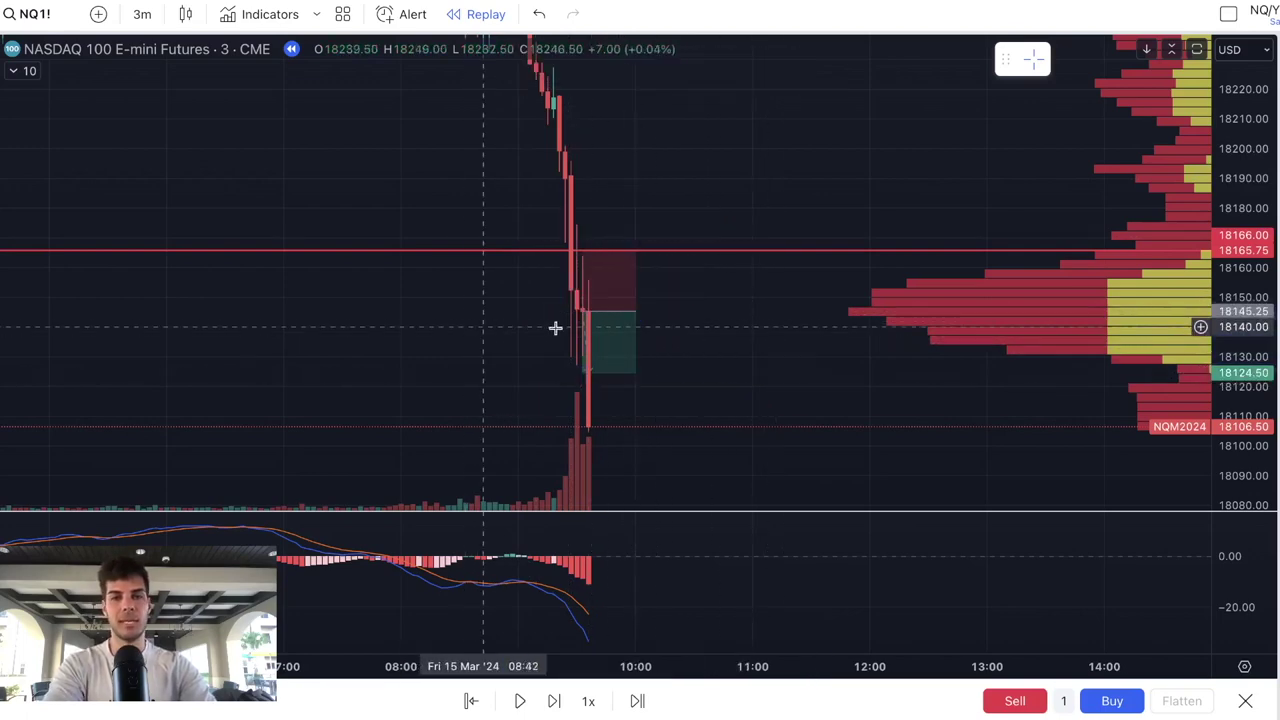
- Examine the 13 to 15 March price action against the red, green and blue levels and the volume profile
drag(1234, 192, 1217, 458)
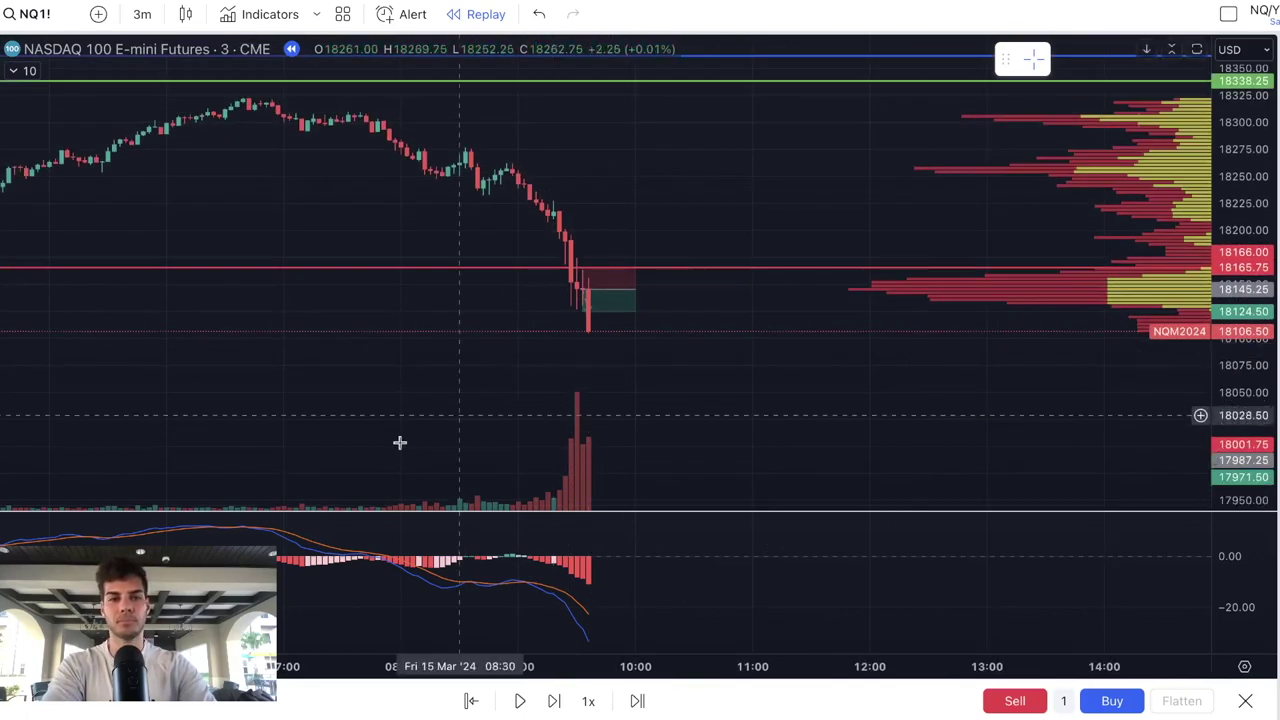
drag(458, 665, 699, 665)
drag(474, 323, 663, 326)
drag(461, 384, 650, 387)
drag(608, 658, 854, 655)
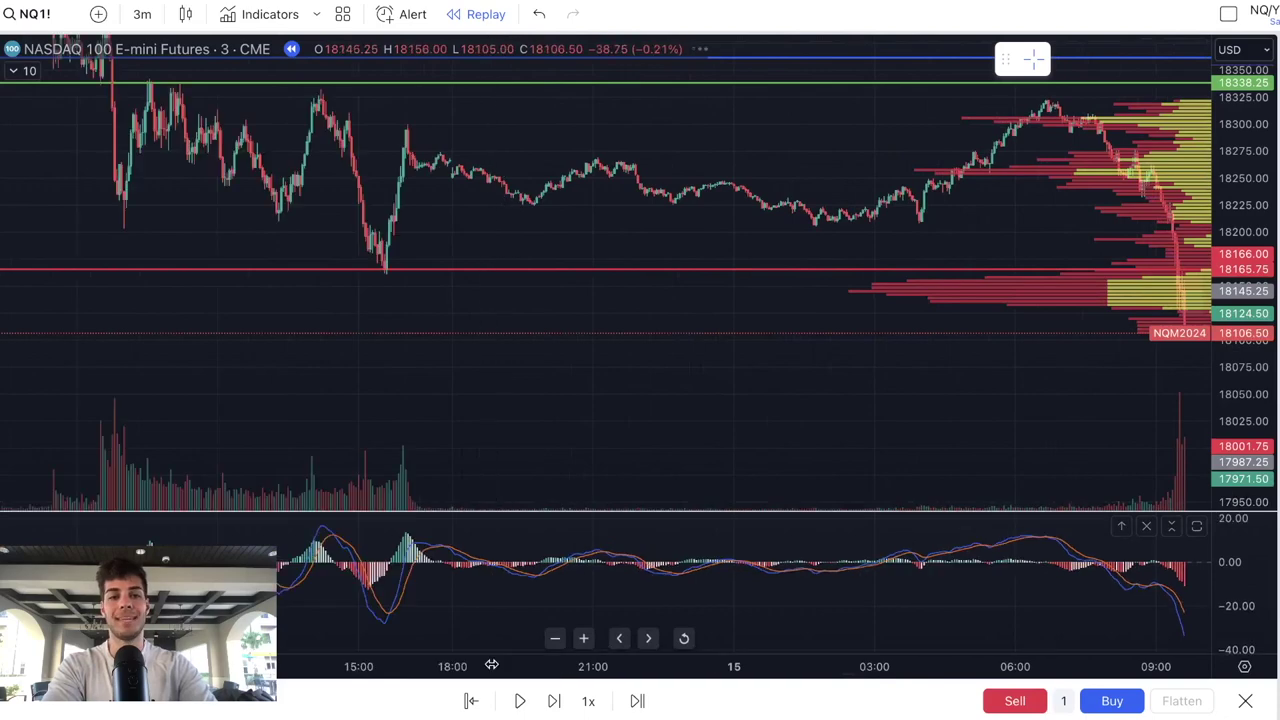
drag(491, 664, 697, 664)
drag(597, 670, 766, 665)
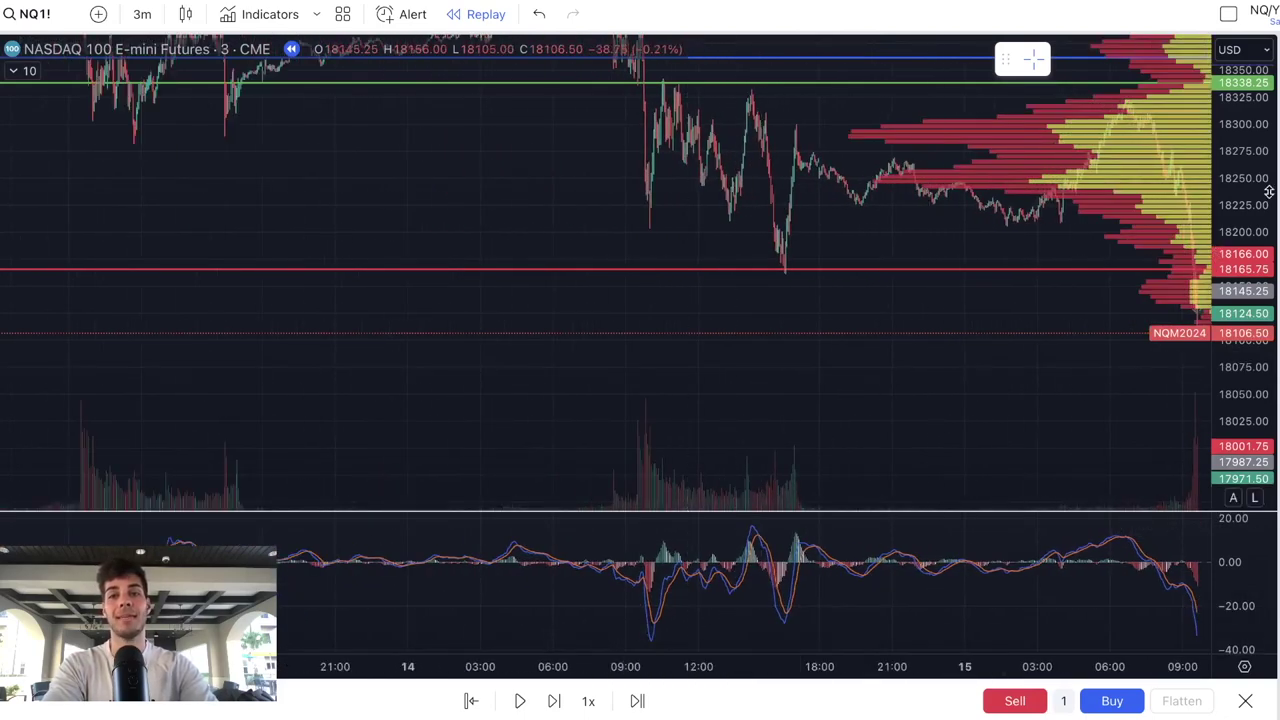
drag(1268, 192, 1264, 301)
drag(459, 413, 446, 449)
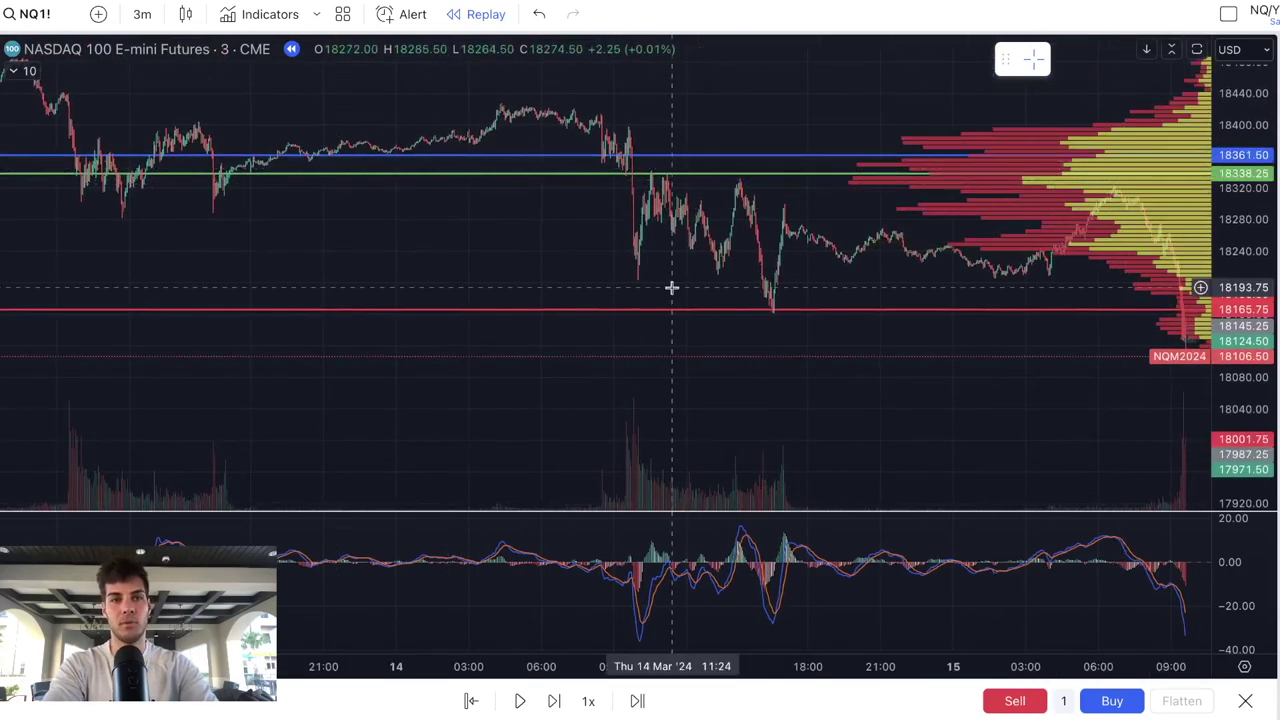
drag(322, 422, 322, 491)
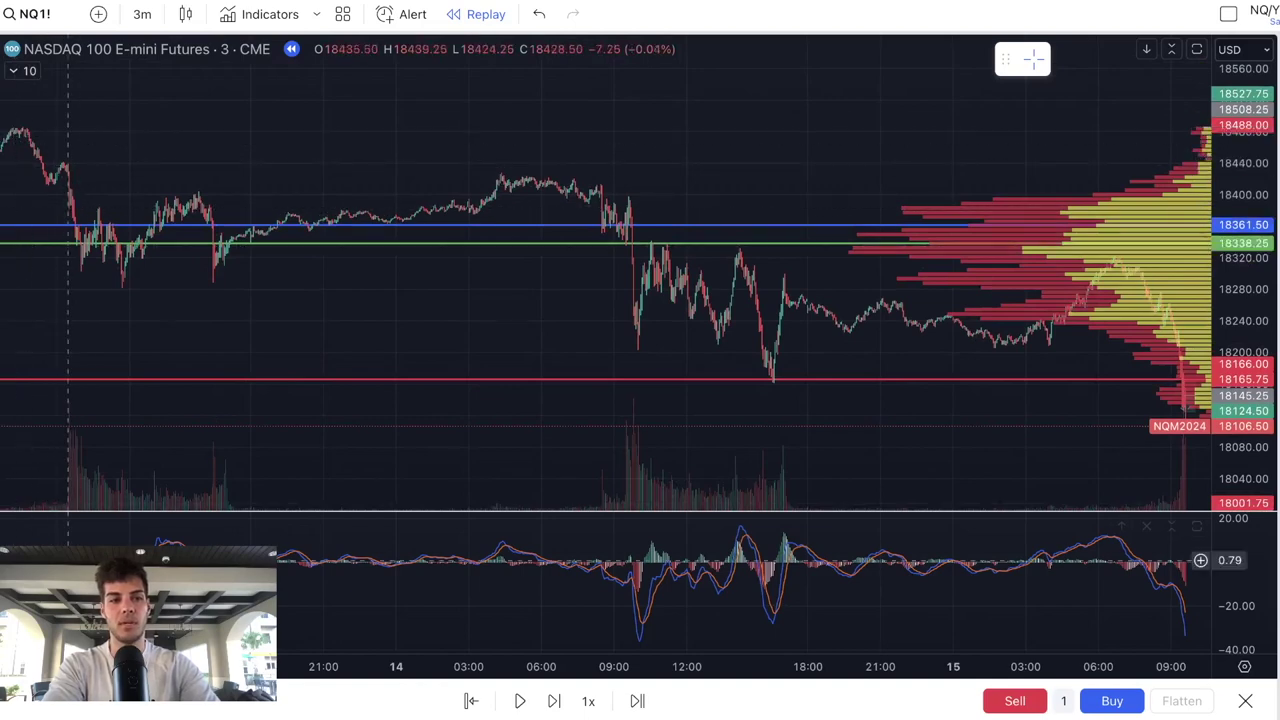
scroll(48, 408, down, 1)
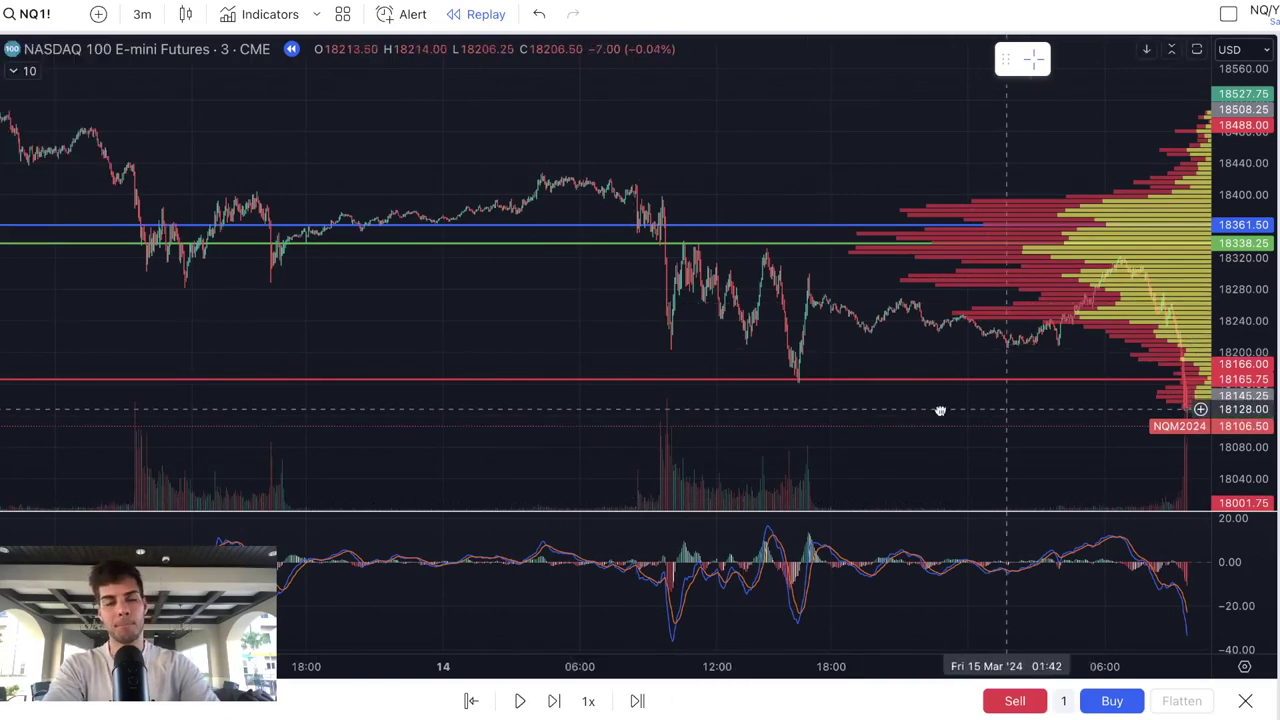
- Examine the 15 March sell-off around the short position and the volume profile bars near its entry price
drag(1006, 408, 763, 407)
drag(1251, 458, 1226, 305)
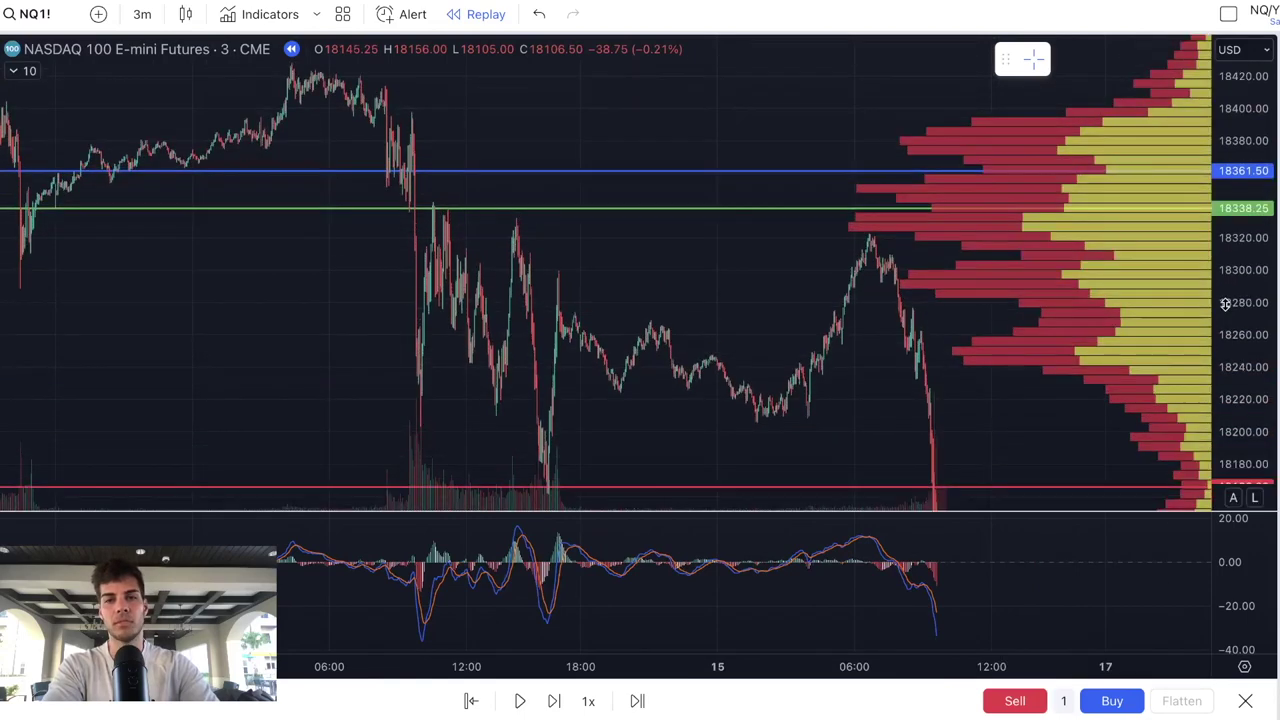
drag(971, 415, 891, 273)
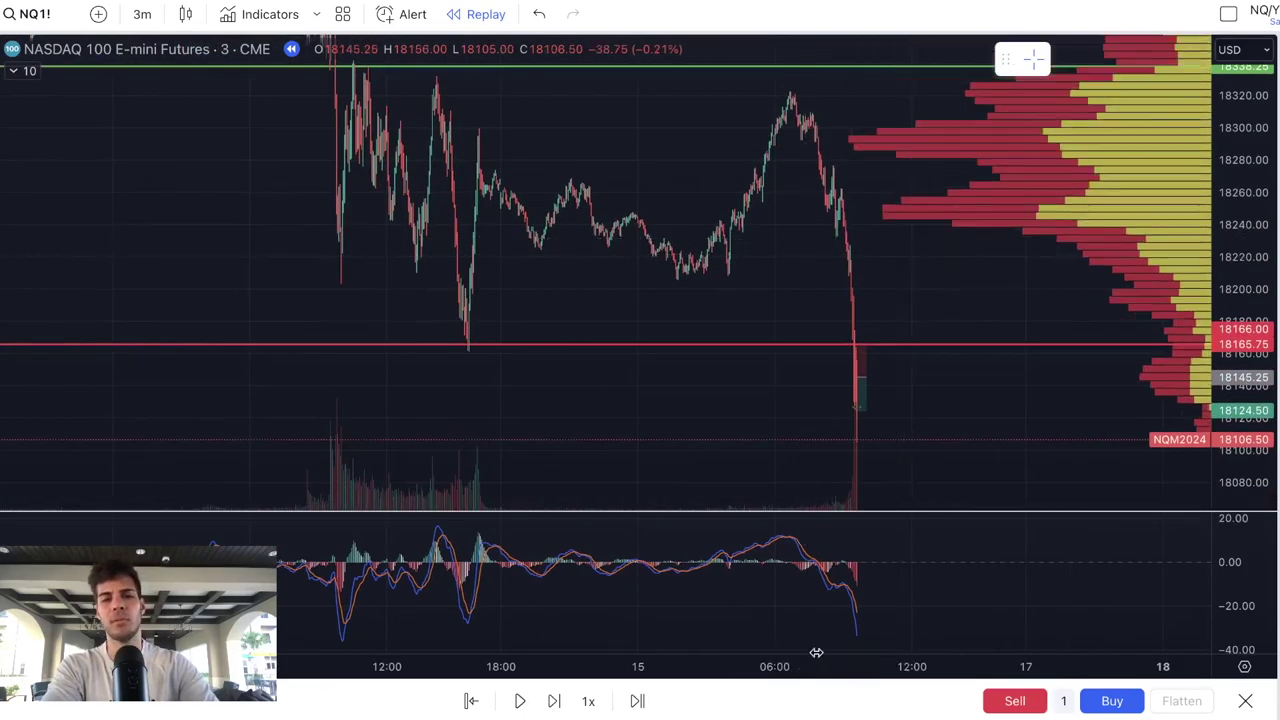
drag(838, 664, 623, 660)
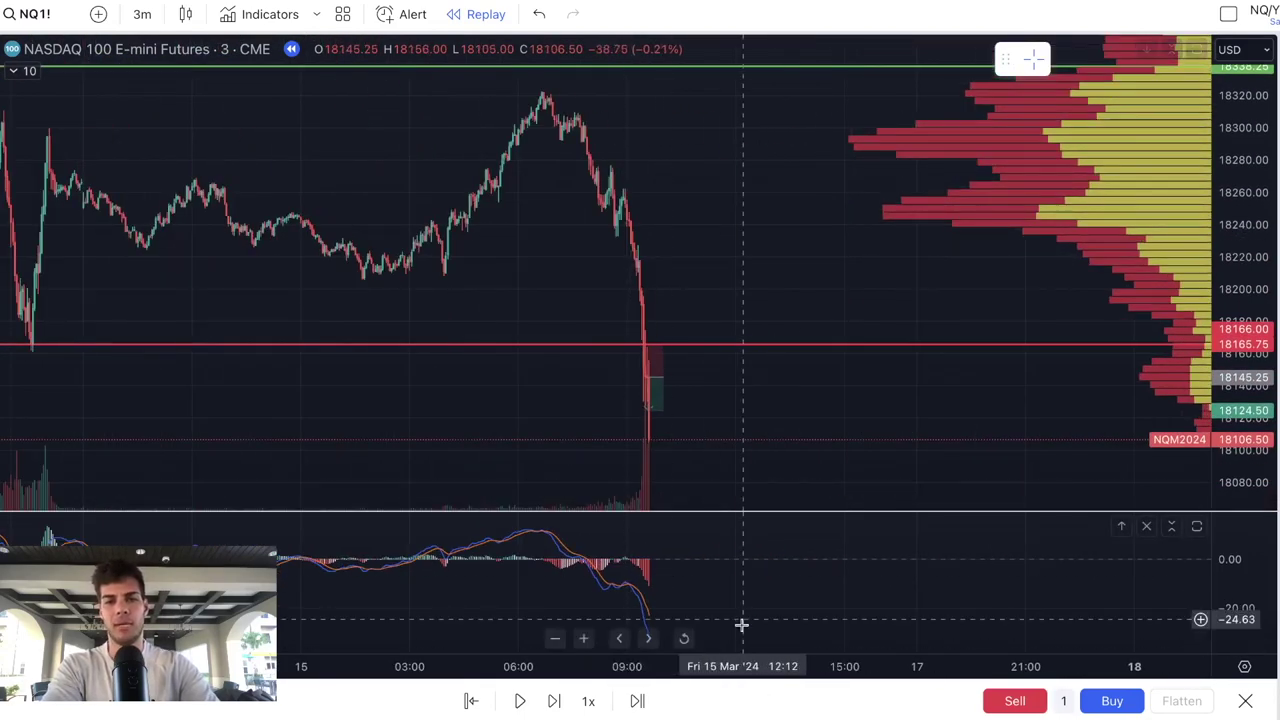
drag(756, 666, 406, 686)
drag(423, 434, 626, 376)
drag(423, 126, 569, 151)
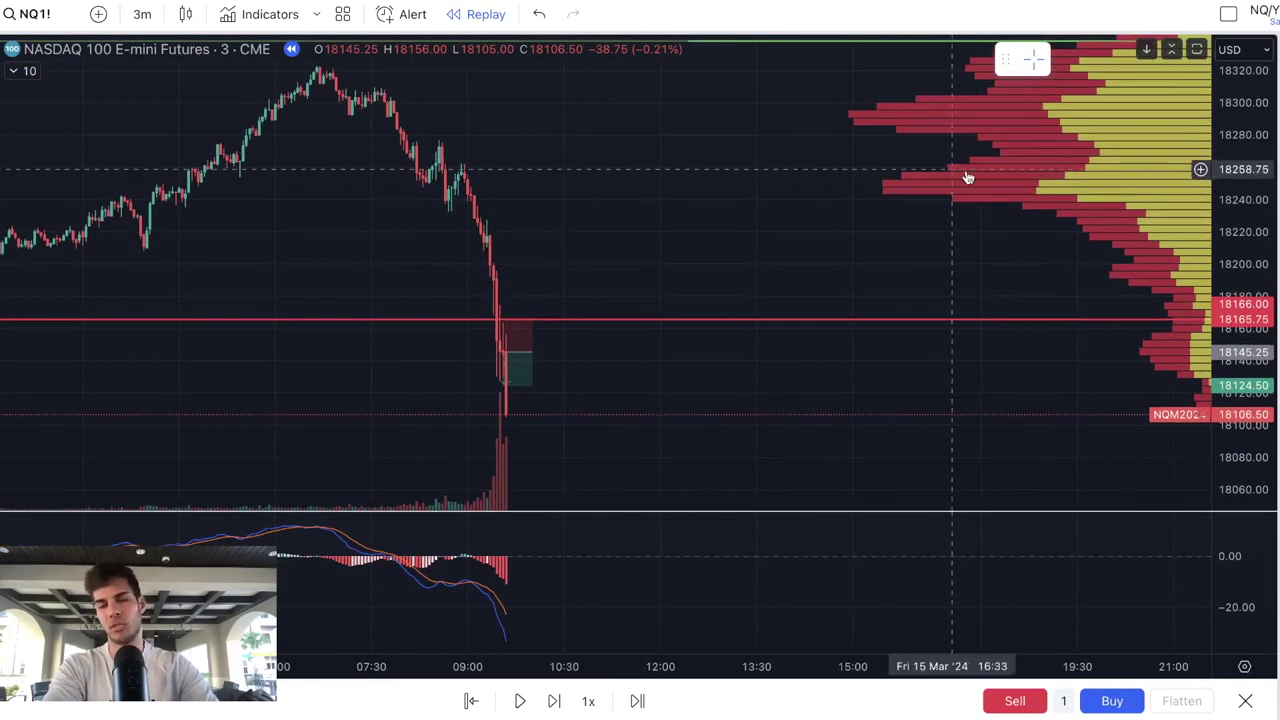
drag(1248, 177, 1077, 289)
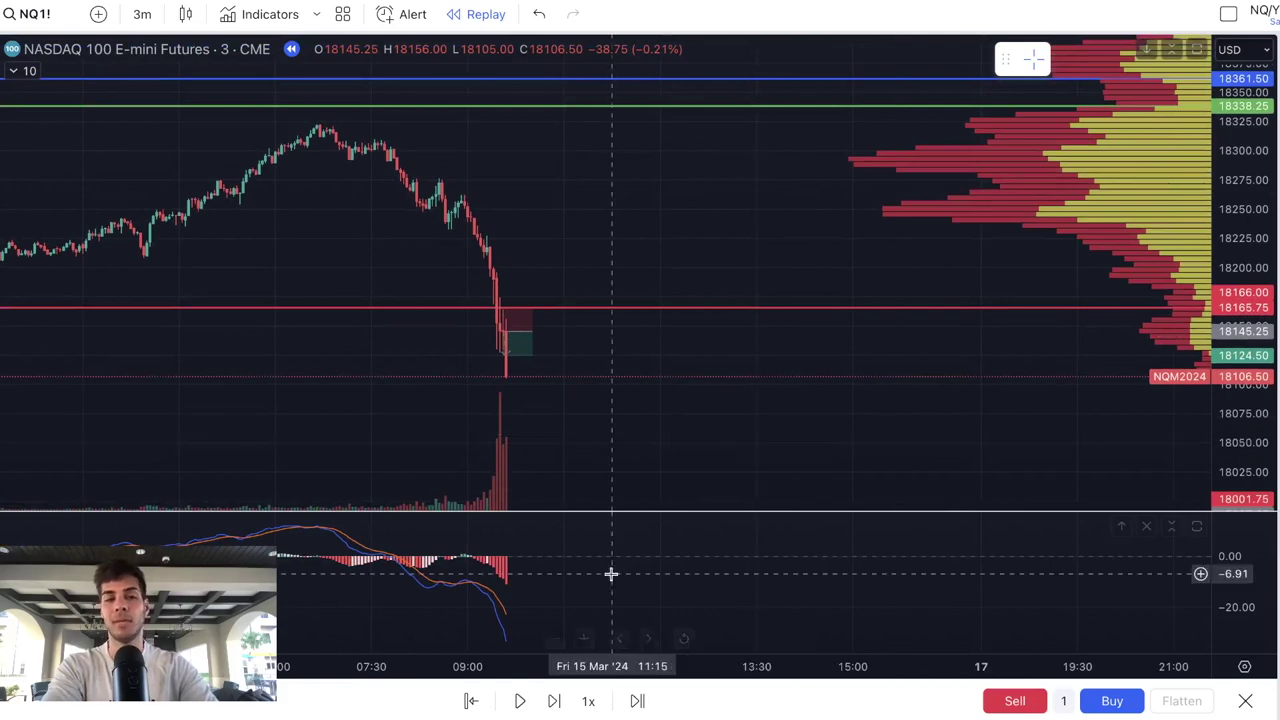
drag(655, 666, 505, 661)
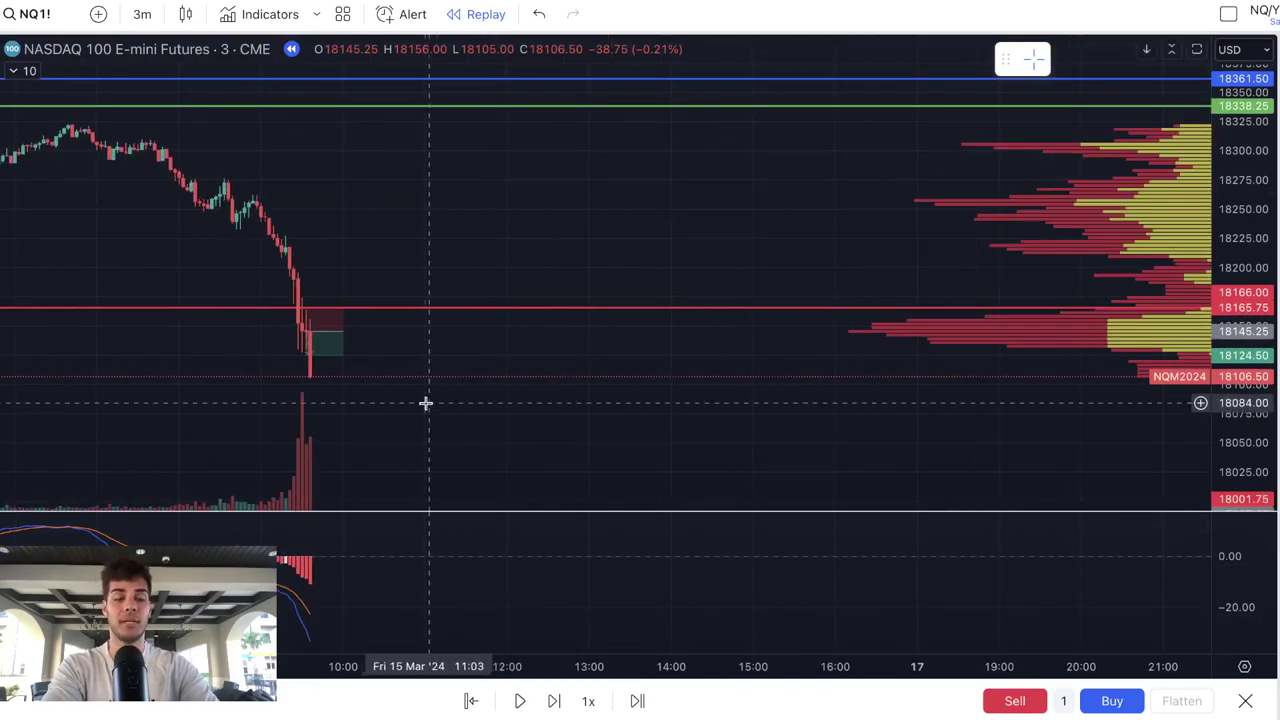
drag(424, 402, 636, 372)
drag(631, 194, 848, 188)
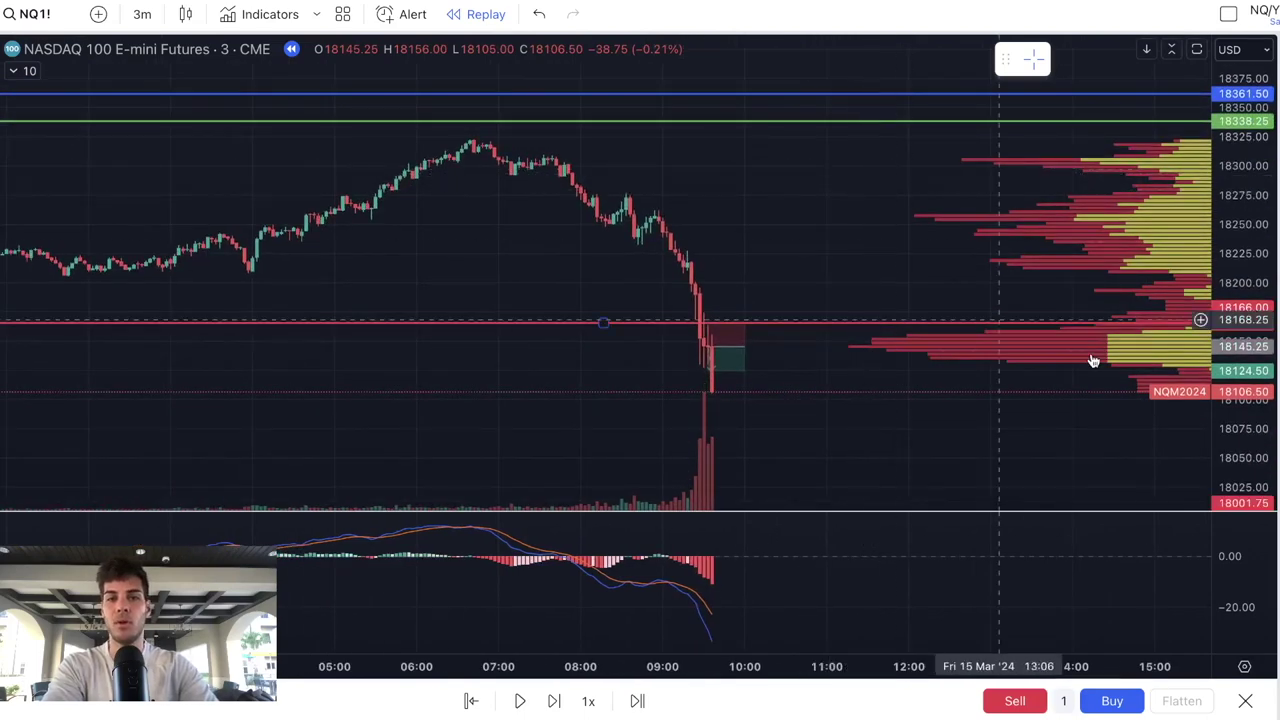
drag(1242, 364, 1186, 147)
drag(893, 246, 893, 150)
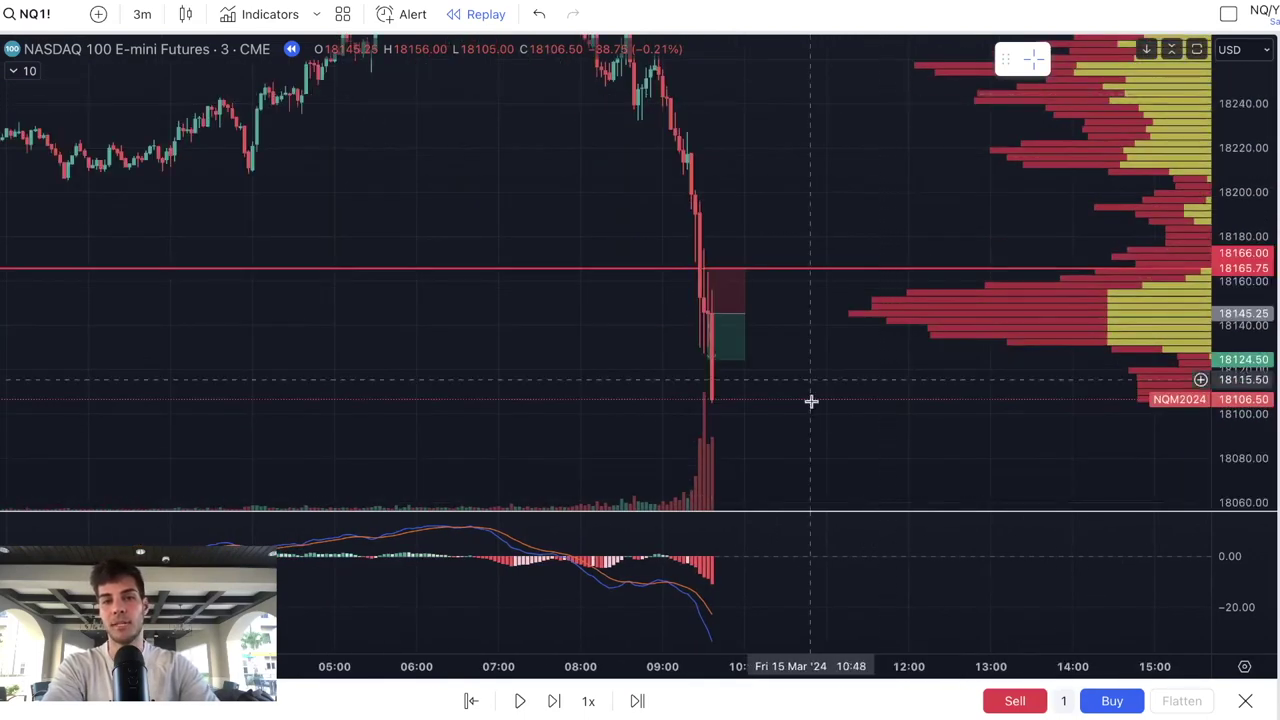
- Advance the replay bar by bar from the 09:36 candle to the 10:00 candle
drag(790, 671, 506, 671)
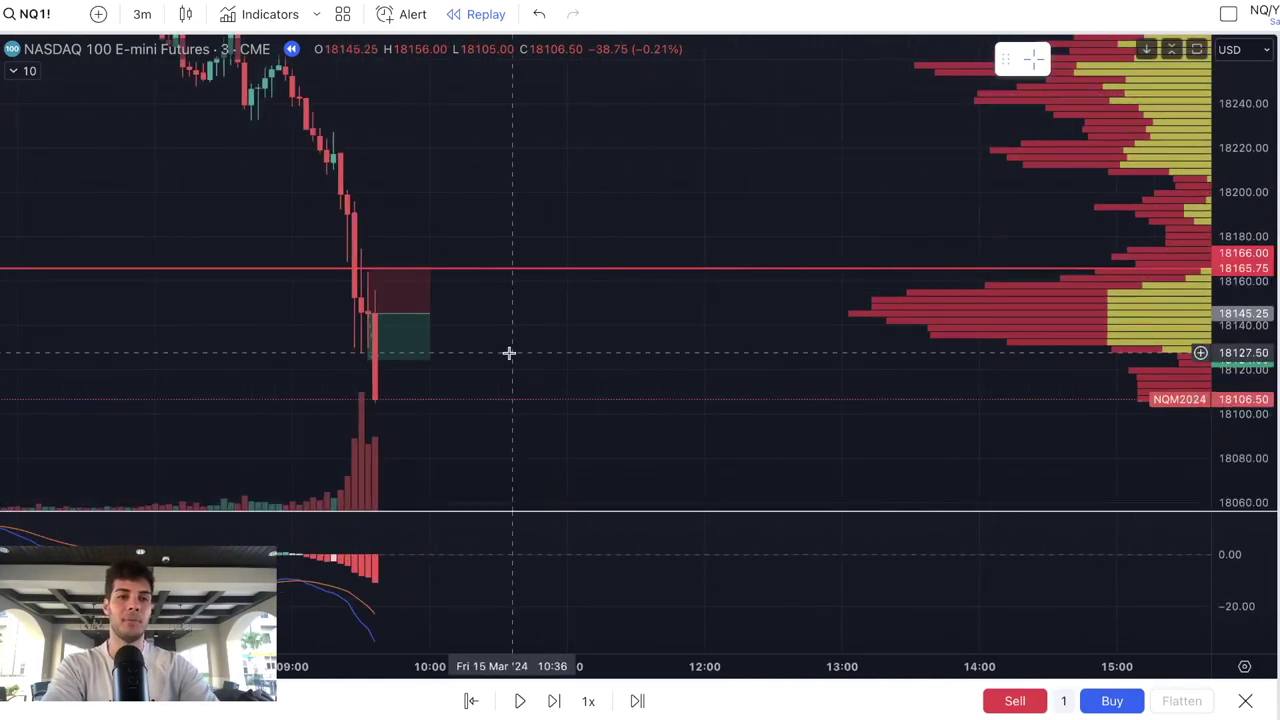
drag(540, 350, 601, 350)
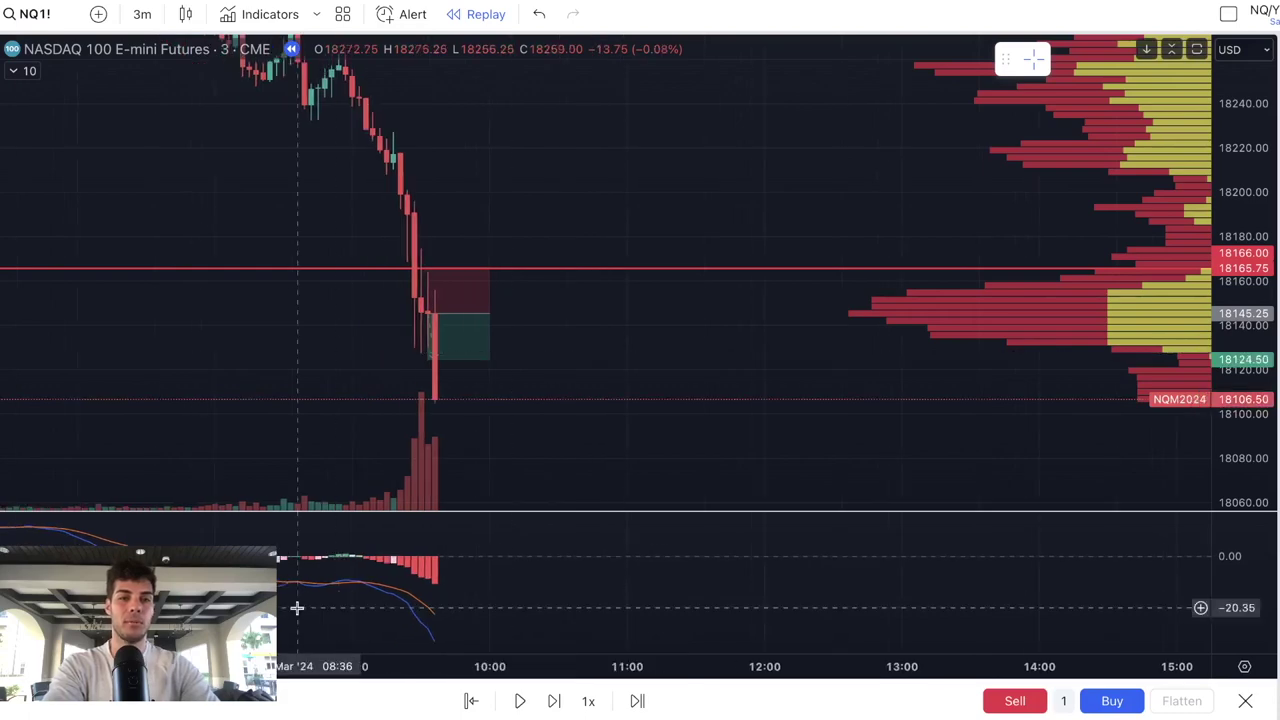
click(556, 700)
click(556, 700)
click(556, 700)
click(556, 700)
click(556, 700)
click(556, 700)
drag(514, 368, 655, 226)
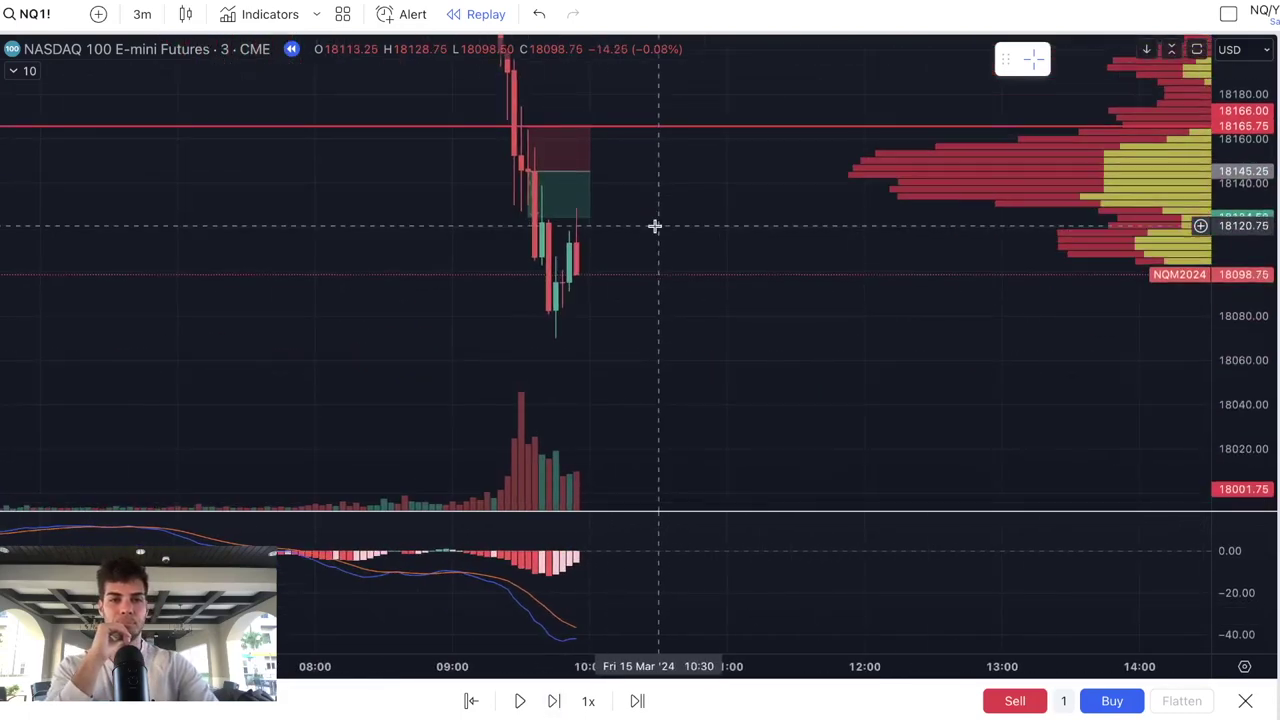
click(555, 700)
click(555, 700)
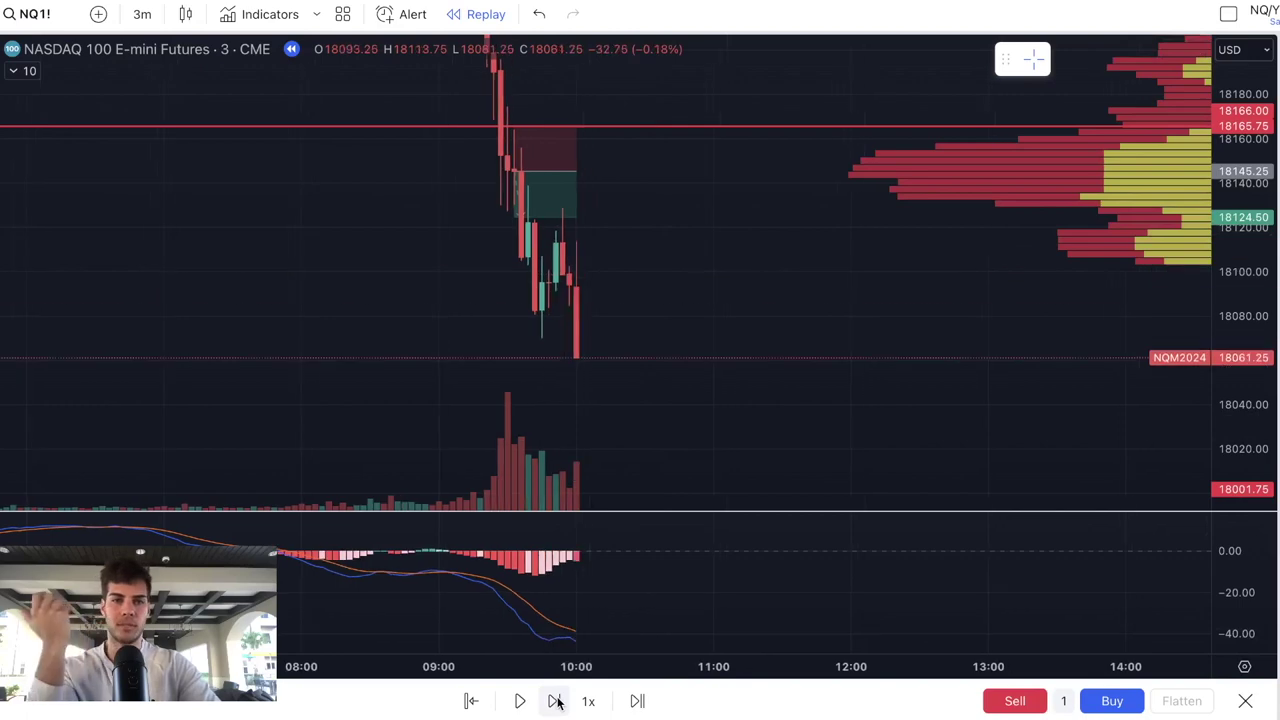
- Advance the replay bar by bar through the rebound to the 11:06 candle
click(555, 700)
click(555, 700)
click(555, 700)
click(555, 700)
click(555, 700)
click(555, 700)
click(555, 700)
click(555, 700)
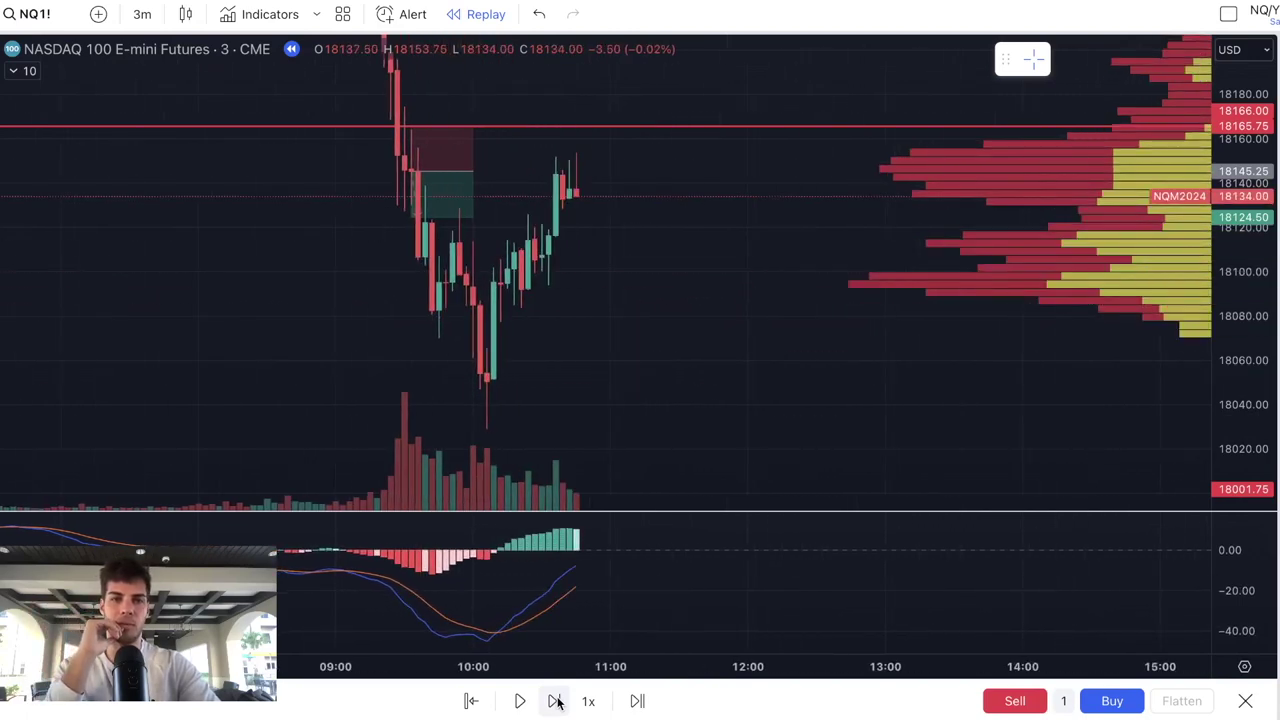
click(555, 700)
click(555, 700)
click(555, 700)
click(555, 700)
click(555, 700)
click(555, 700)
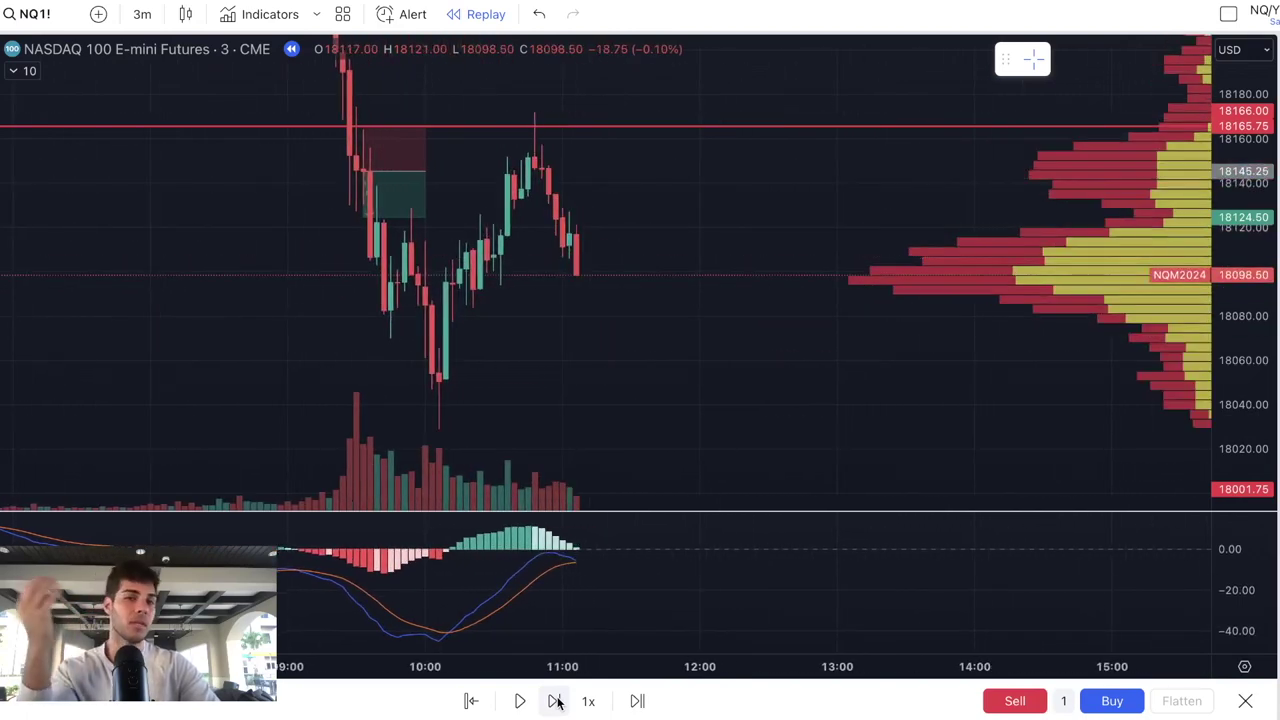
click(555, 700)
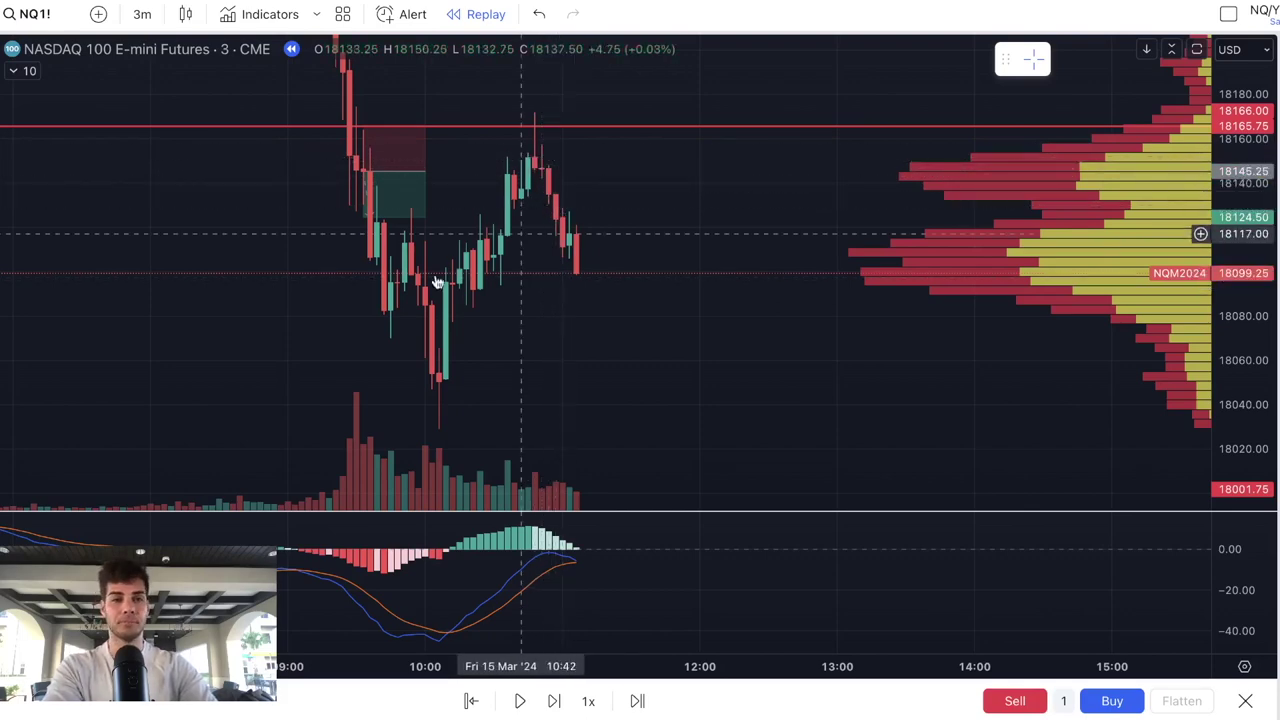
- Advance the replay from the 11:06 candle to the 11:18 candle
drag(340, 237, 423, 358)
drag(382, 300, 374, 257)
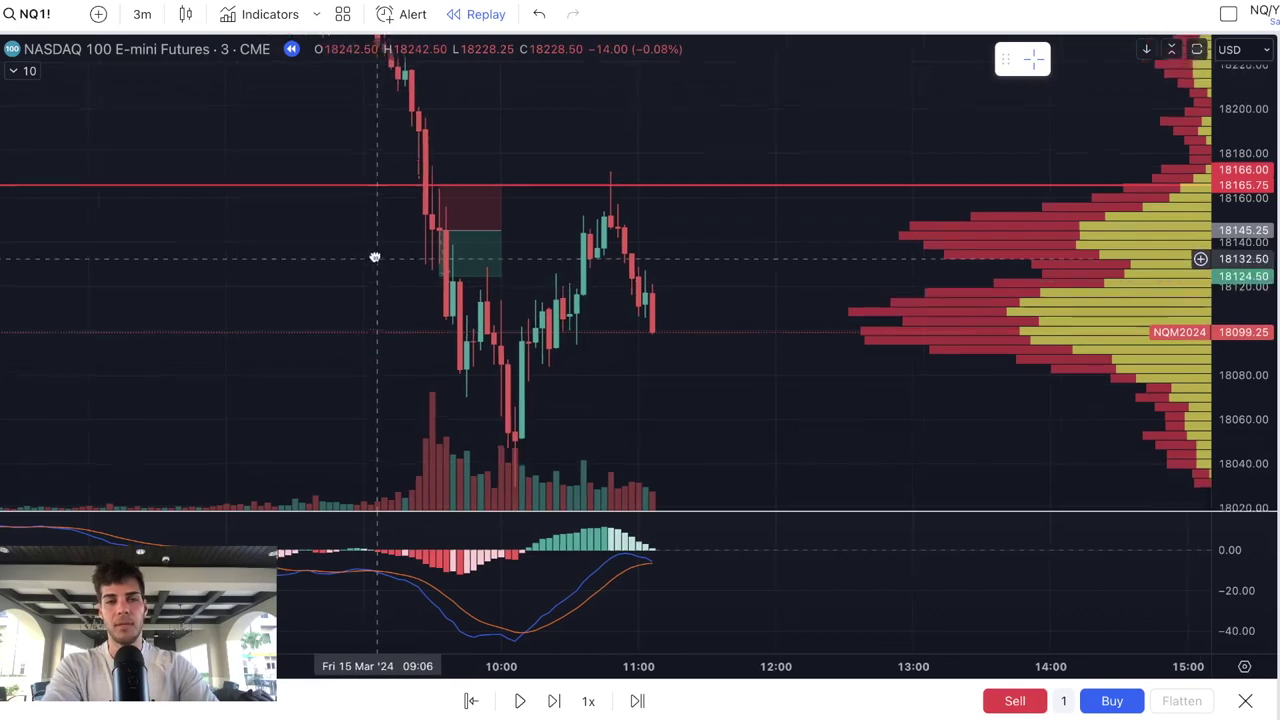
click(561, 705)
click(555, 701)
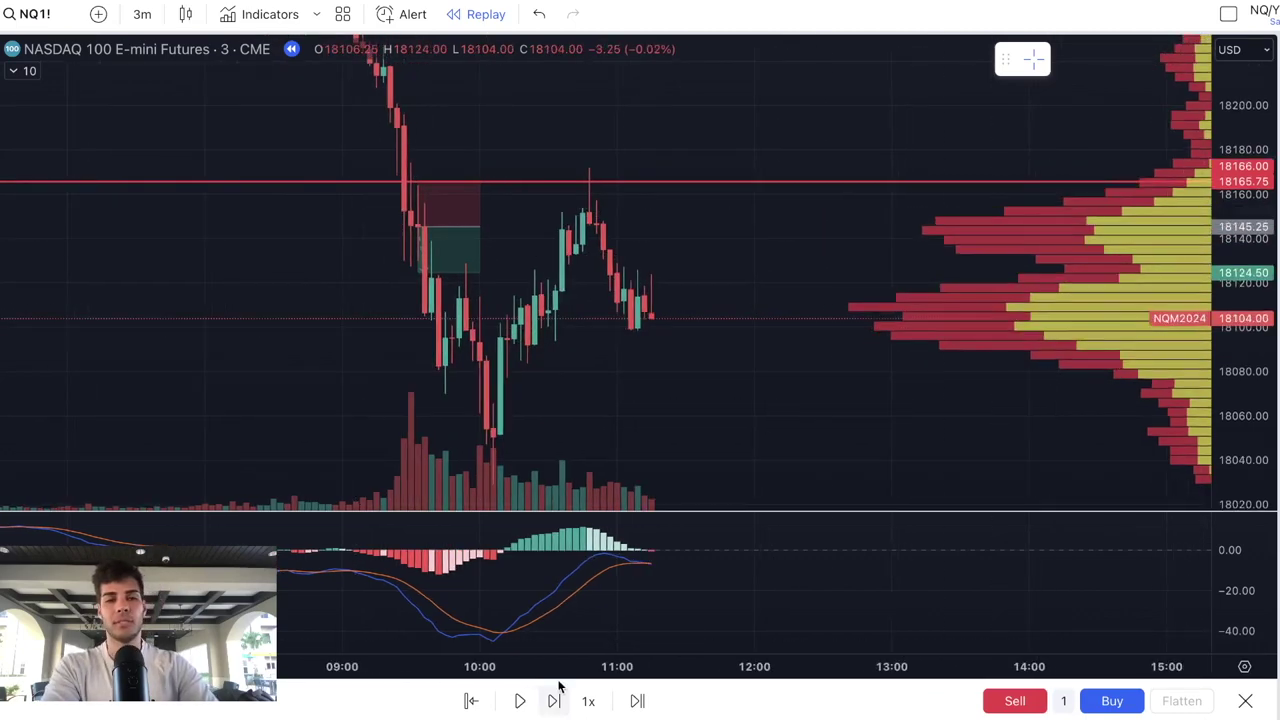
click(555, 701)
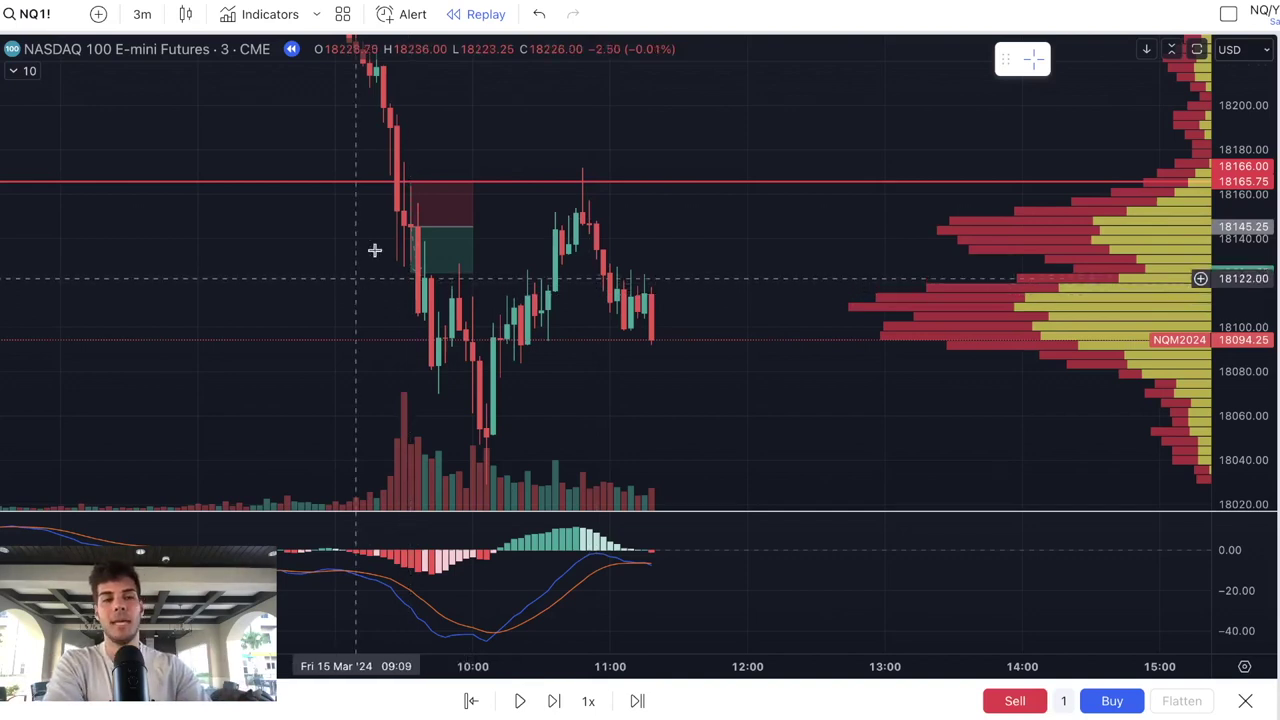
- Examine the short position's stop and target against the red level, the sell-off and the rebound on 15 March
click(414, 262)
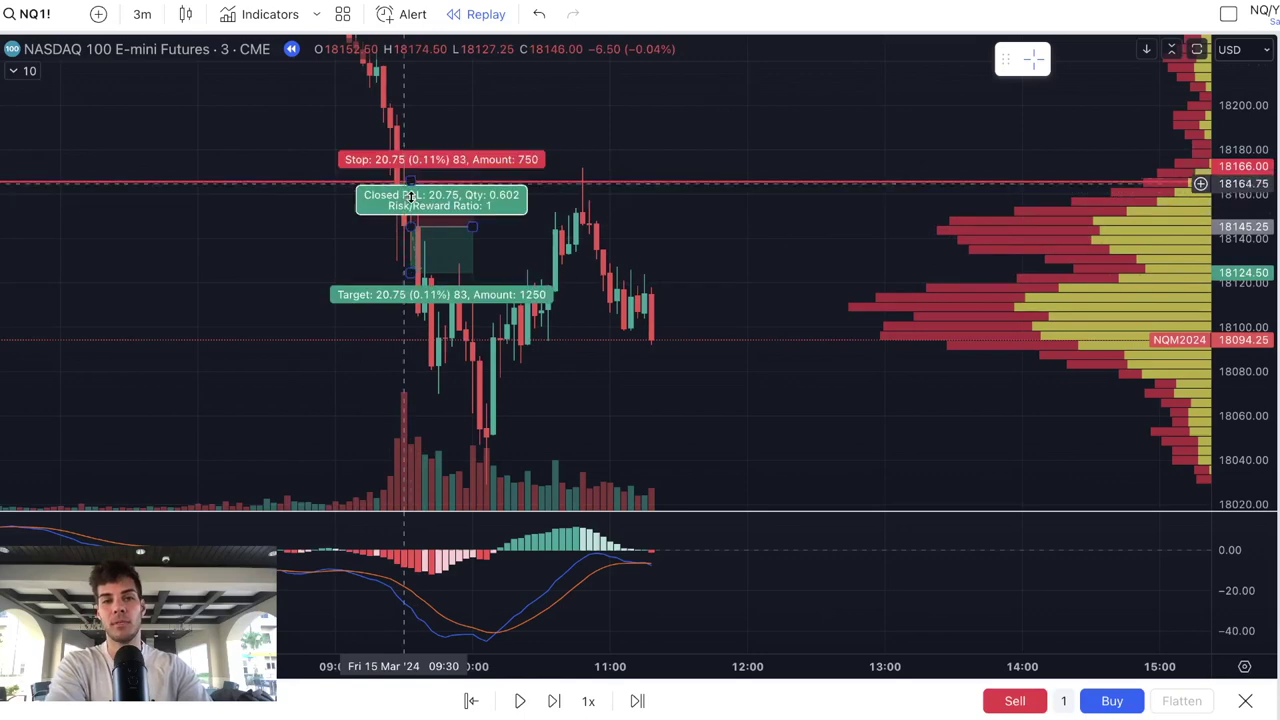
click(277, 225)
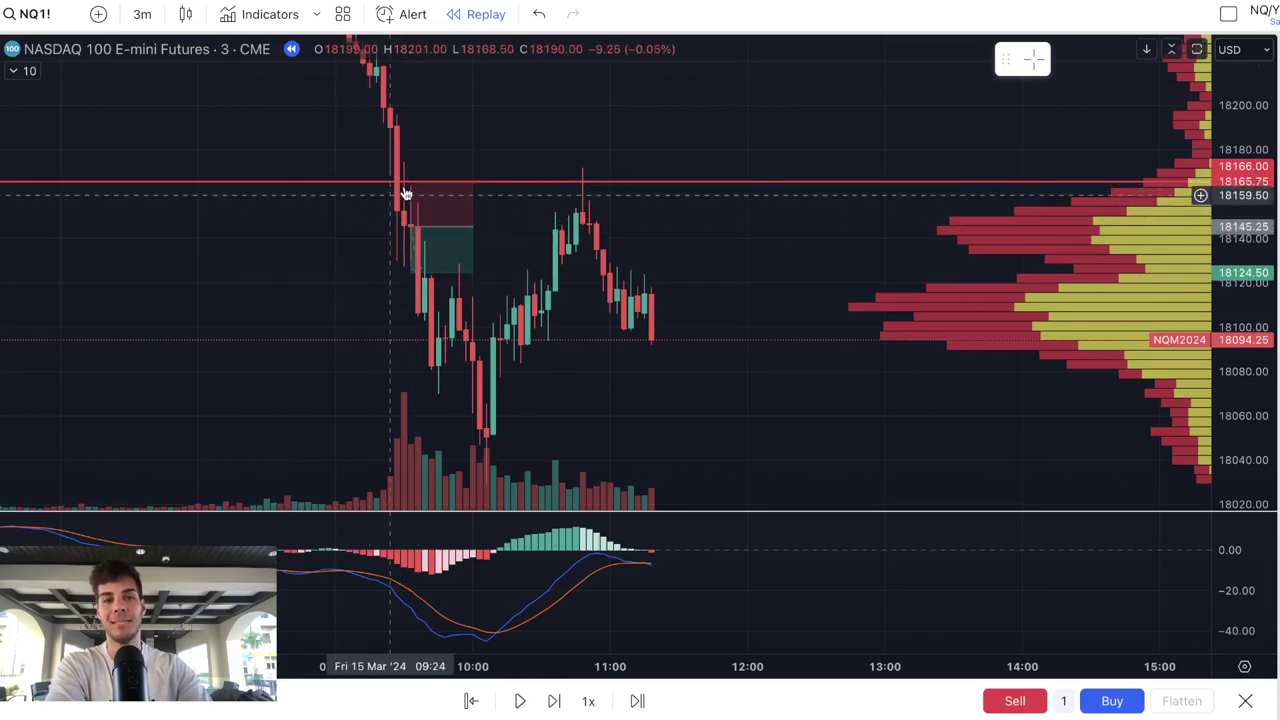
mouse_move(410, 222)
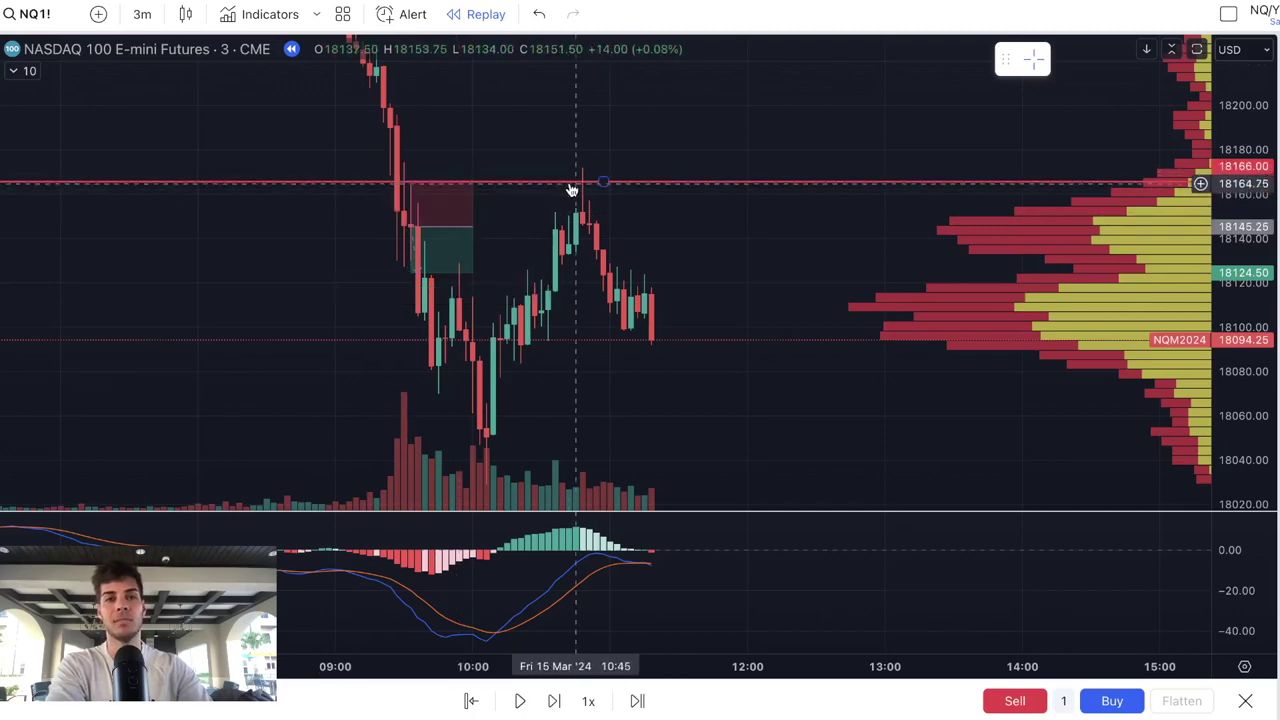
mouse_move(409, 178)
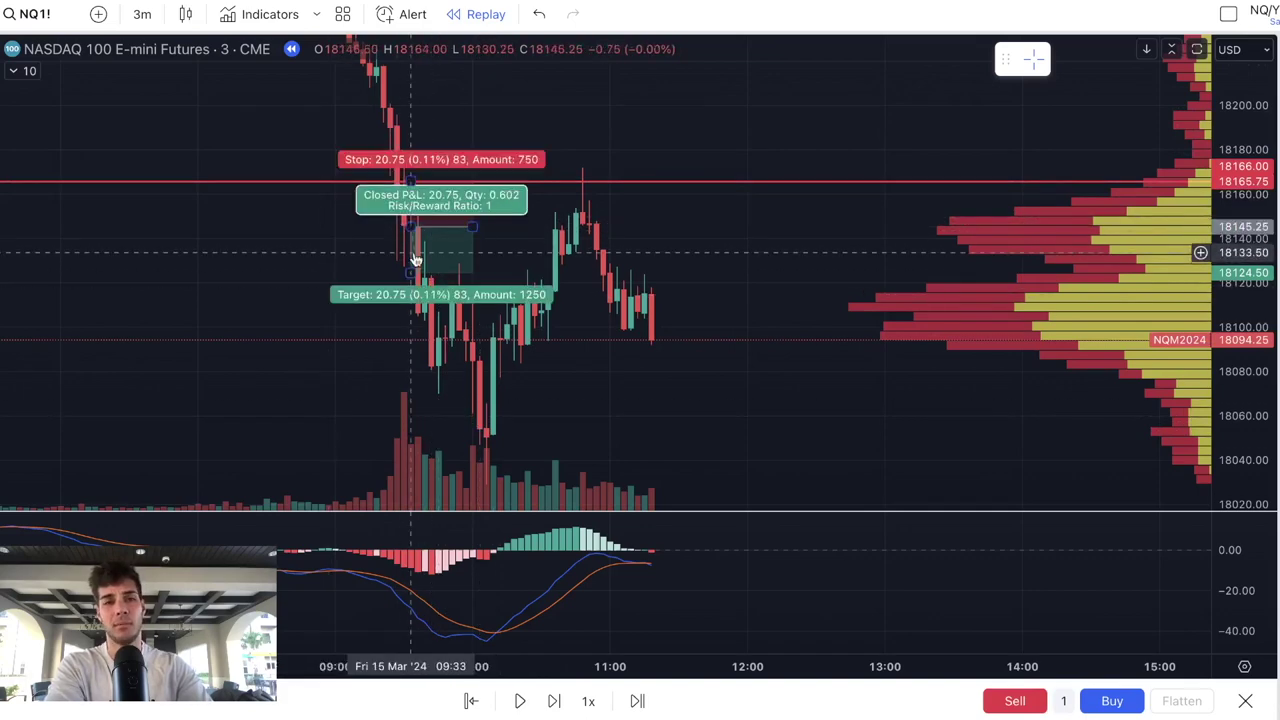
drag(606, 348, 628, 336)
mouse_move(720, 397)
mouse_down()
mouse_move(677, 397)
mouse_move(707, 399)
mouse_up()
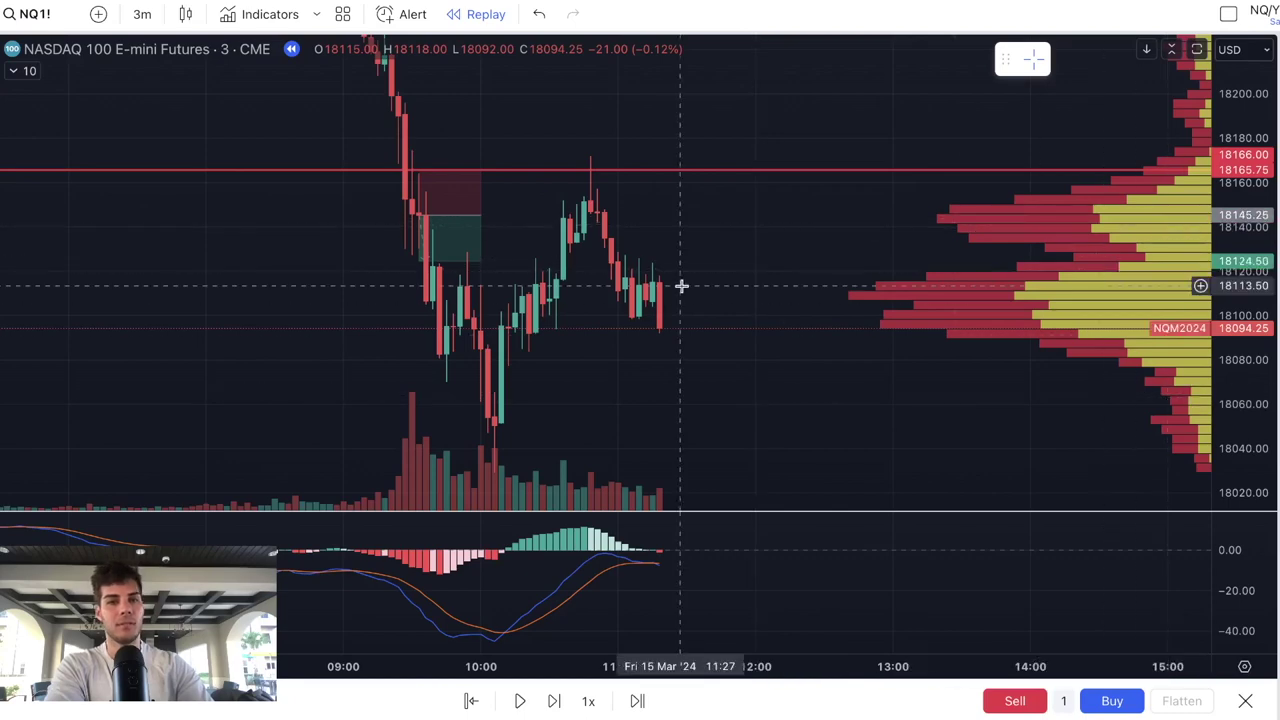
mouse_move(731, 321)
mouse_down()
mouse_move(803, 349)
mouse_move(778, 315)
mouse_move(746, 309)
mouse_up()
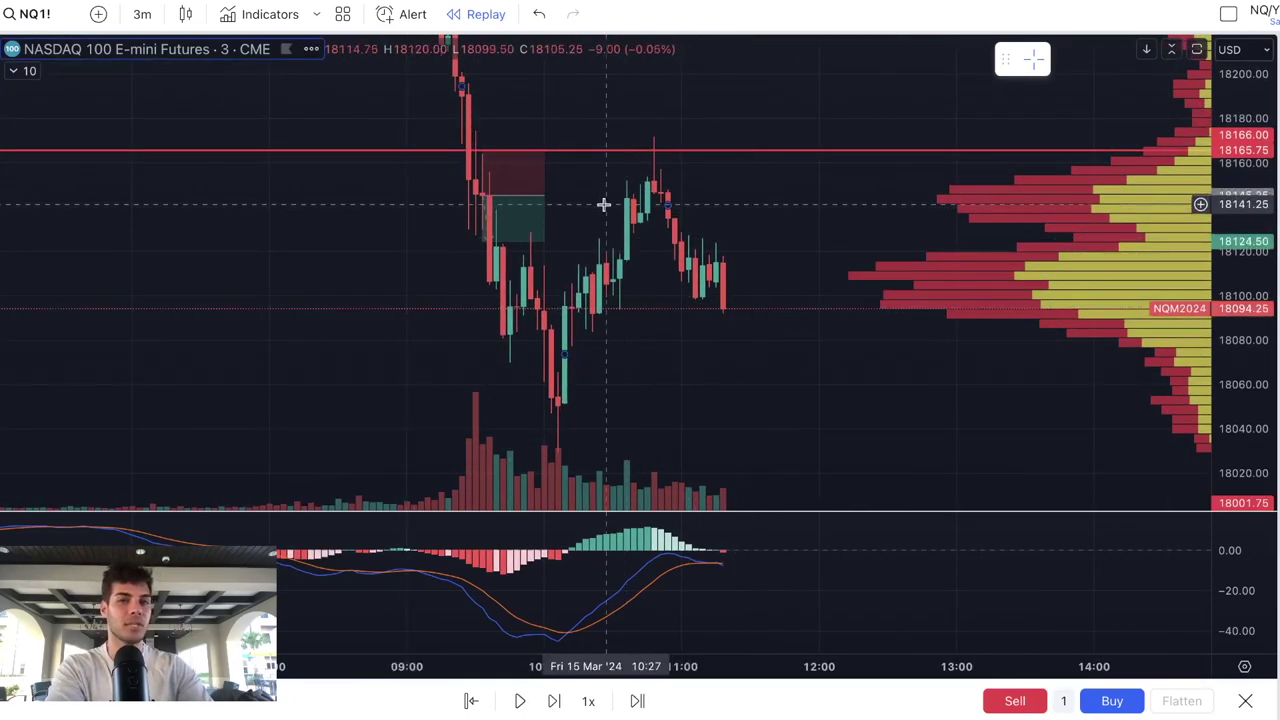
drag(783, 269, 726, 303)
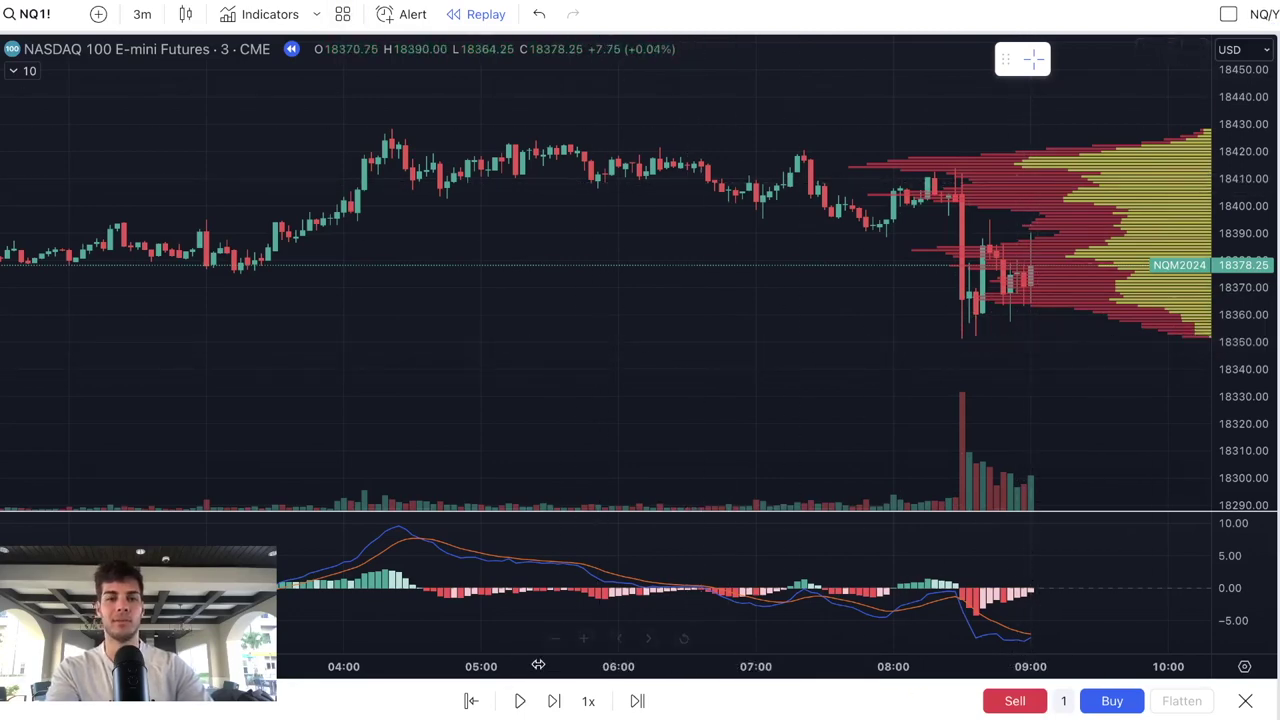
- Draw a horizontal line at 18426.00 along the 14 March high and colour it green
scroll(538, 665, down, 5)
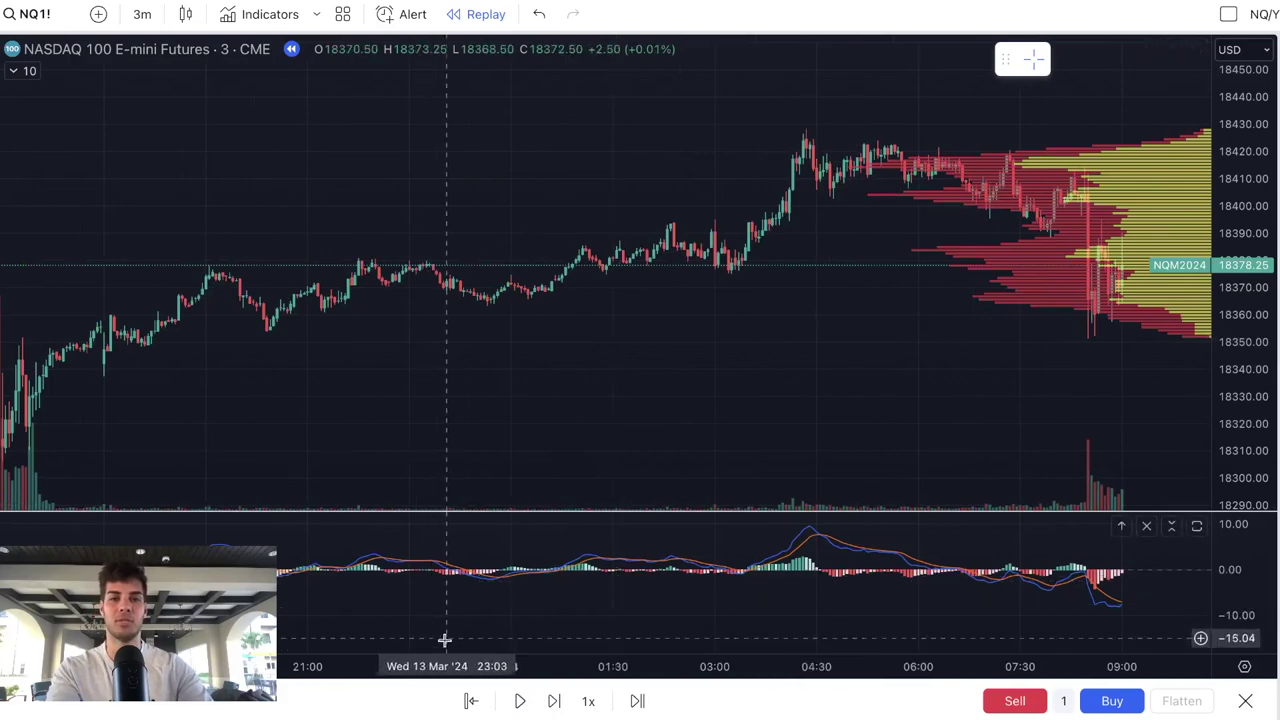
scroll(444, 640, down, 5)
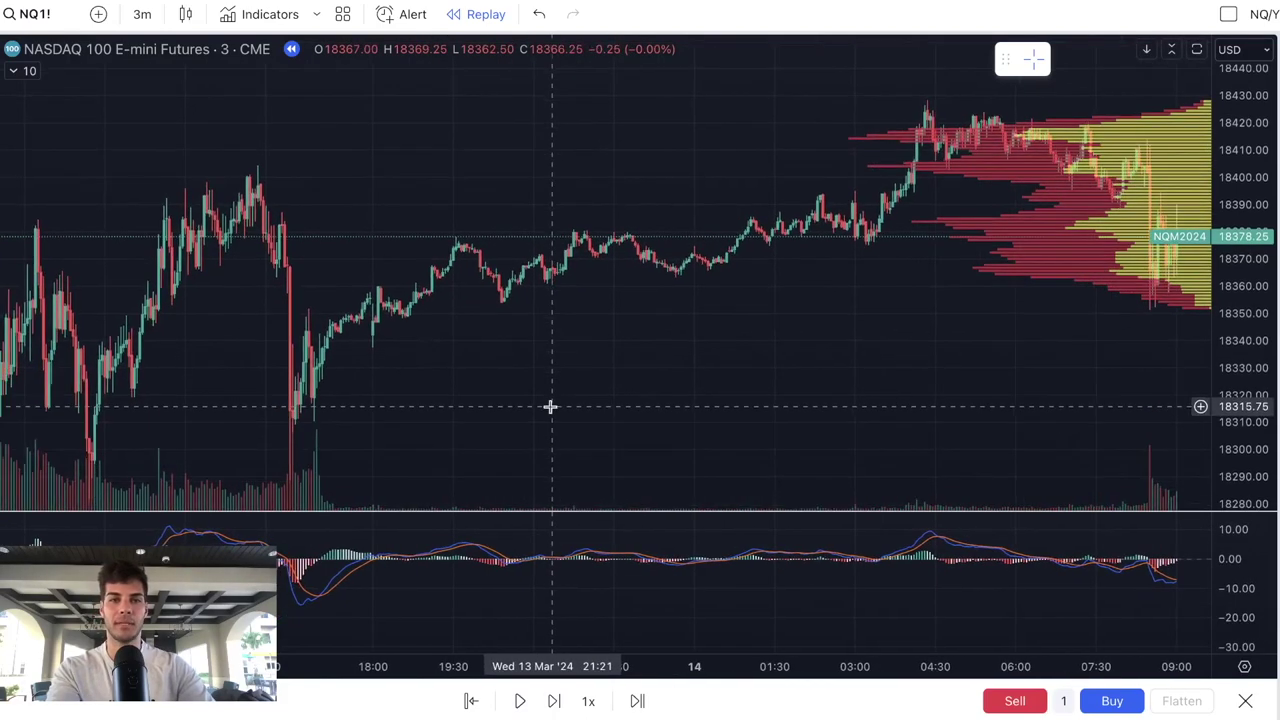
scroll(151, 363, down, 2)
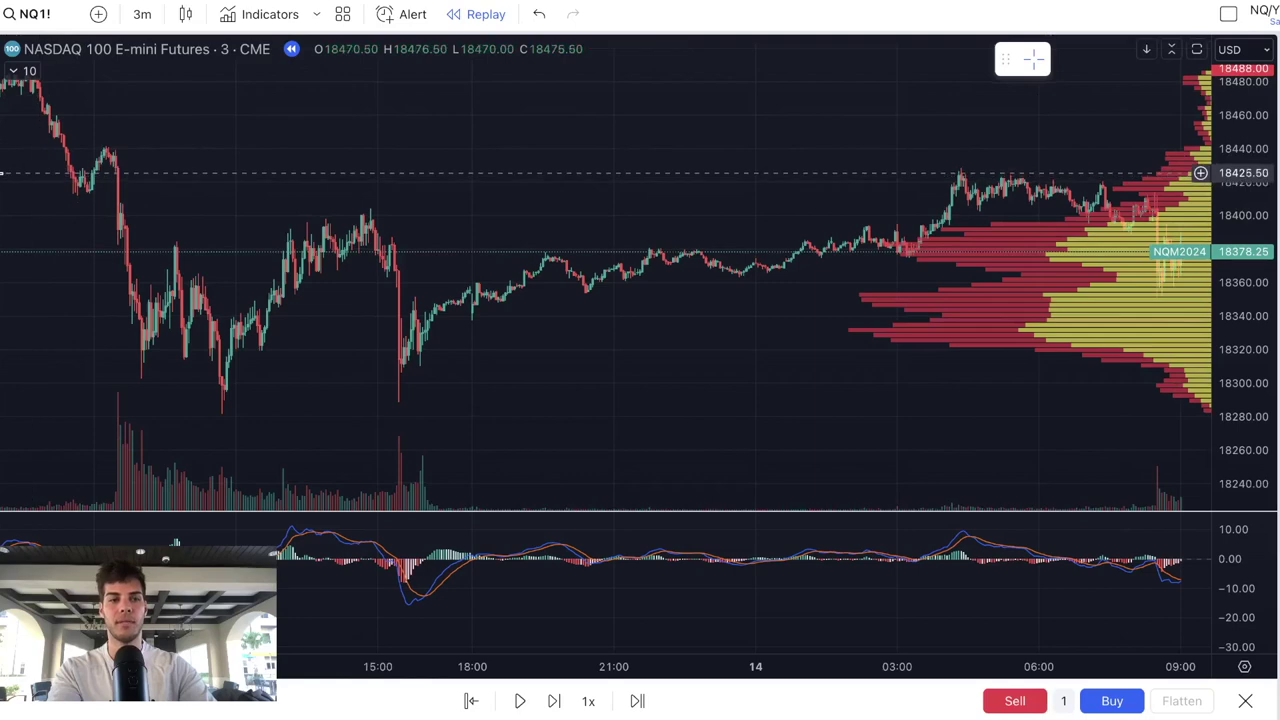
scroll(20, 281, down, 2)
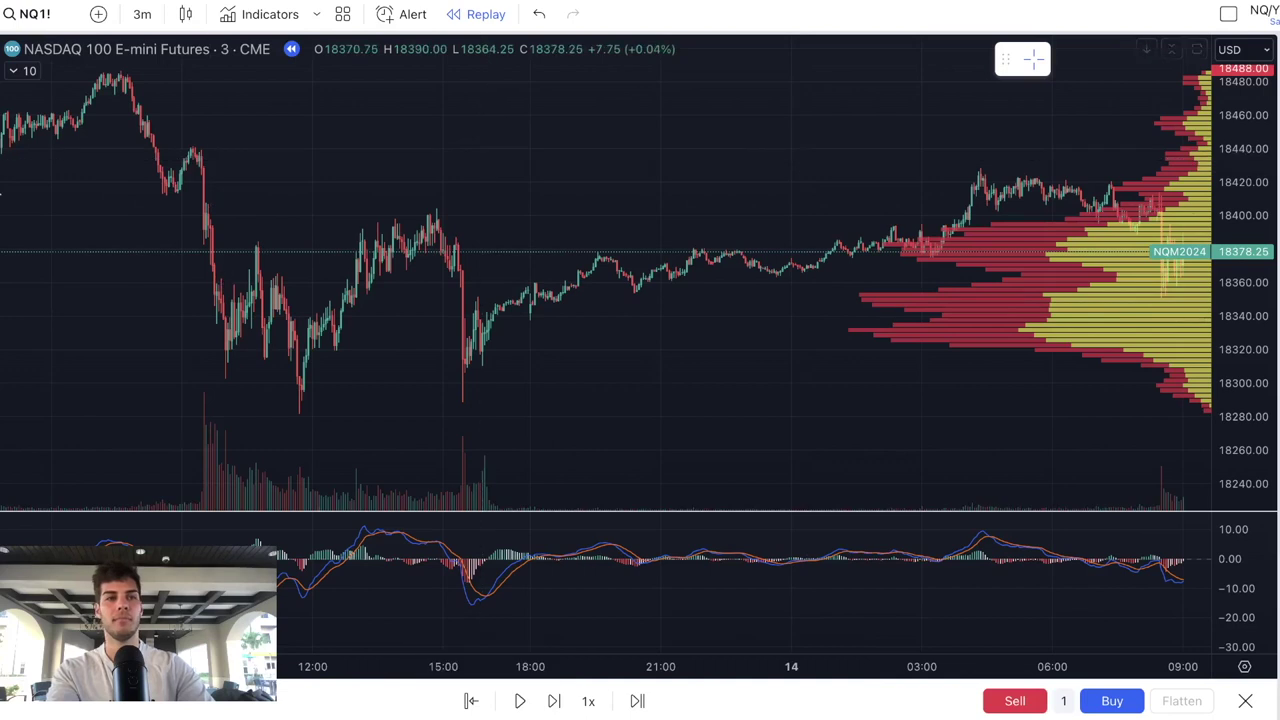
click(875, 172)
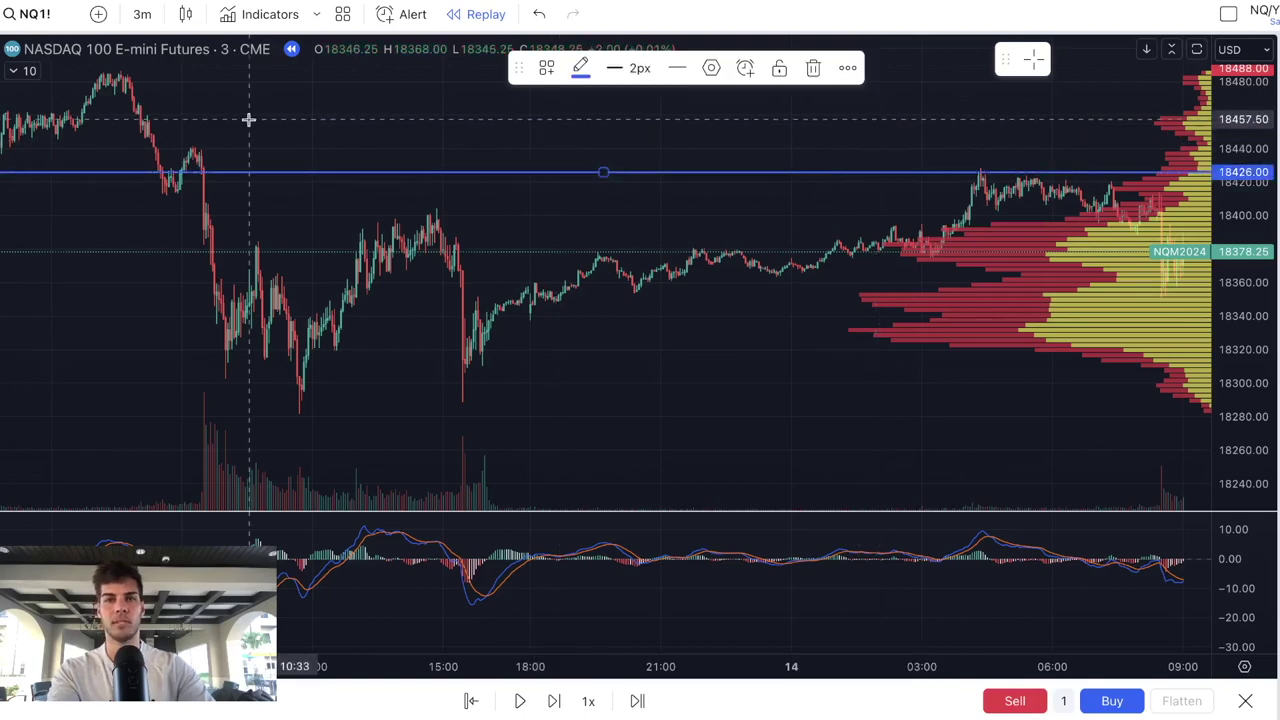
click(580, 67)
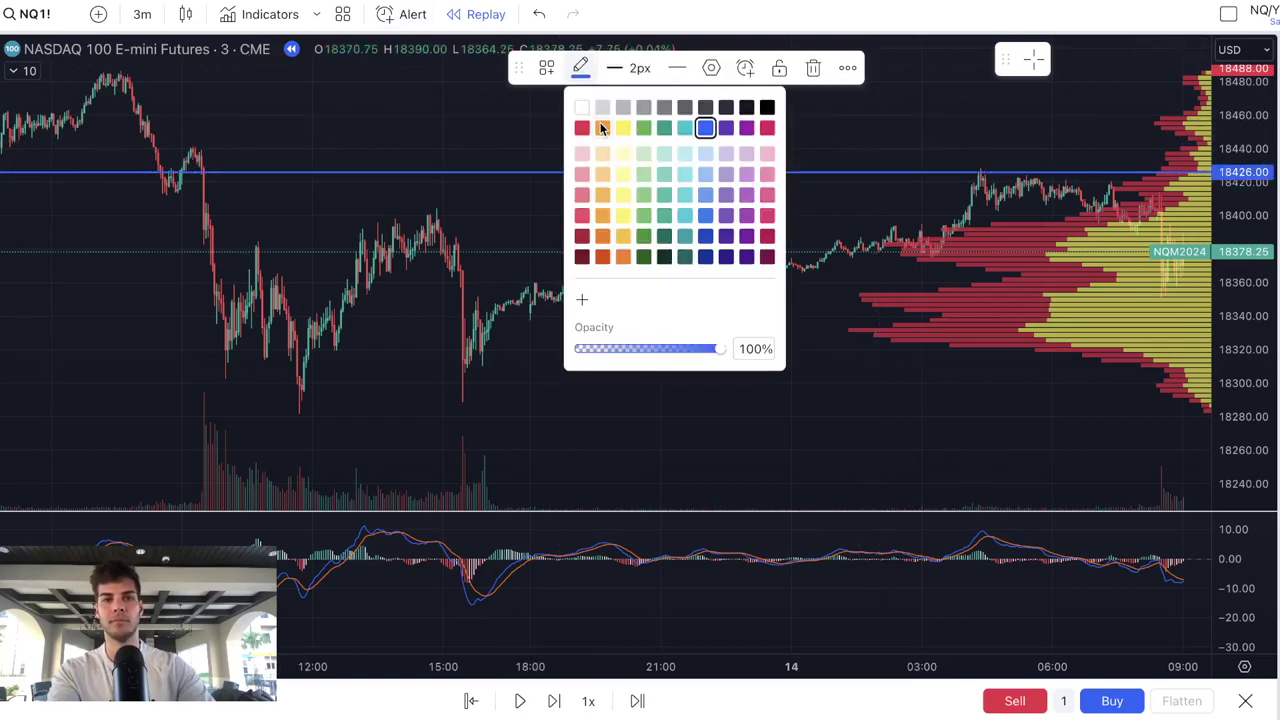
click(646, 127)
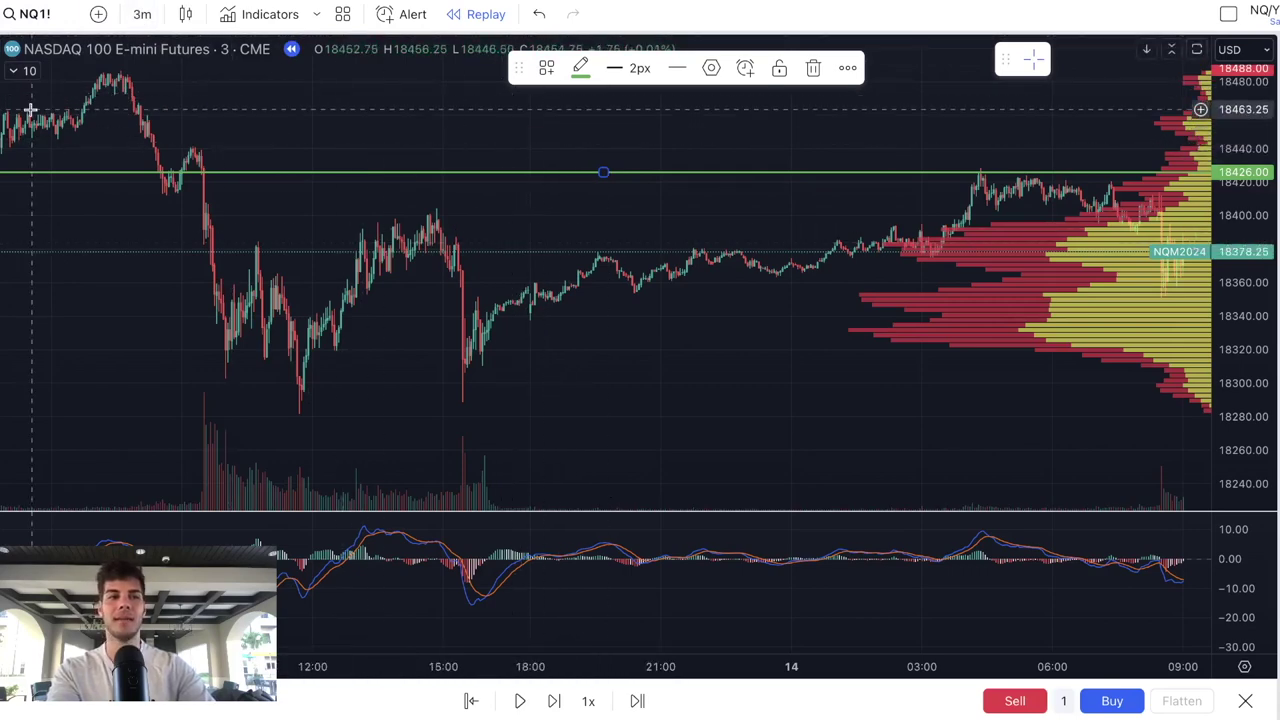
- Draw a red horizontal line near the 13 March lows and adjust it to 18292.25
click(151, 118)
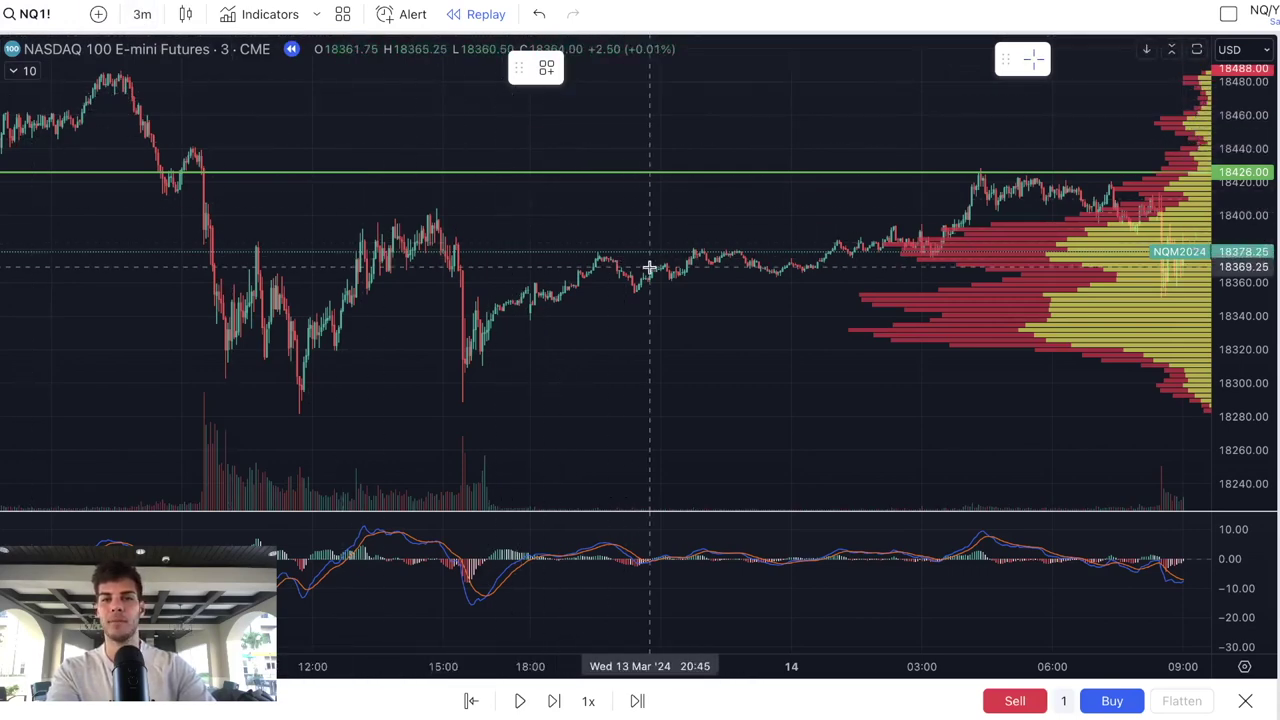
click(829, 395)
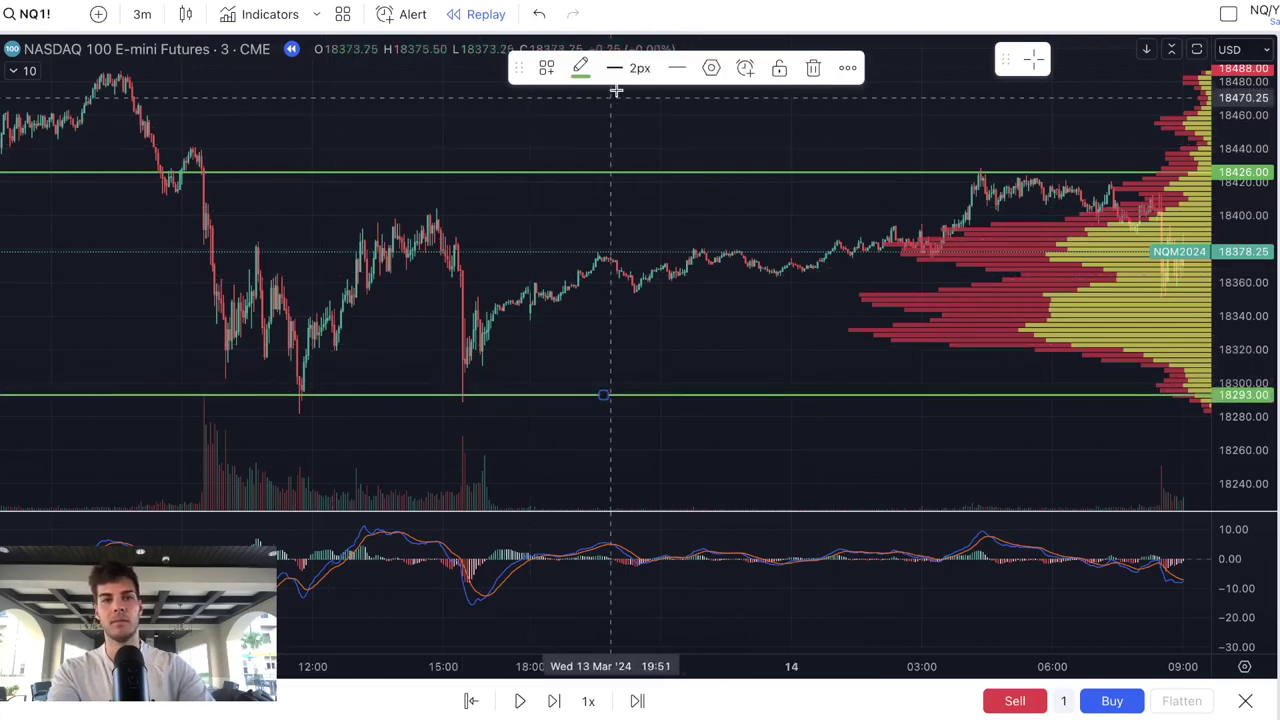
click(580, 67)
click(580, 128)
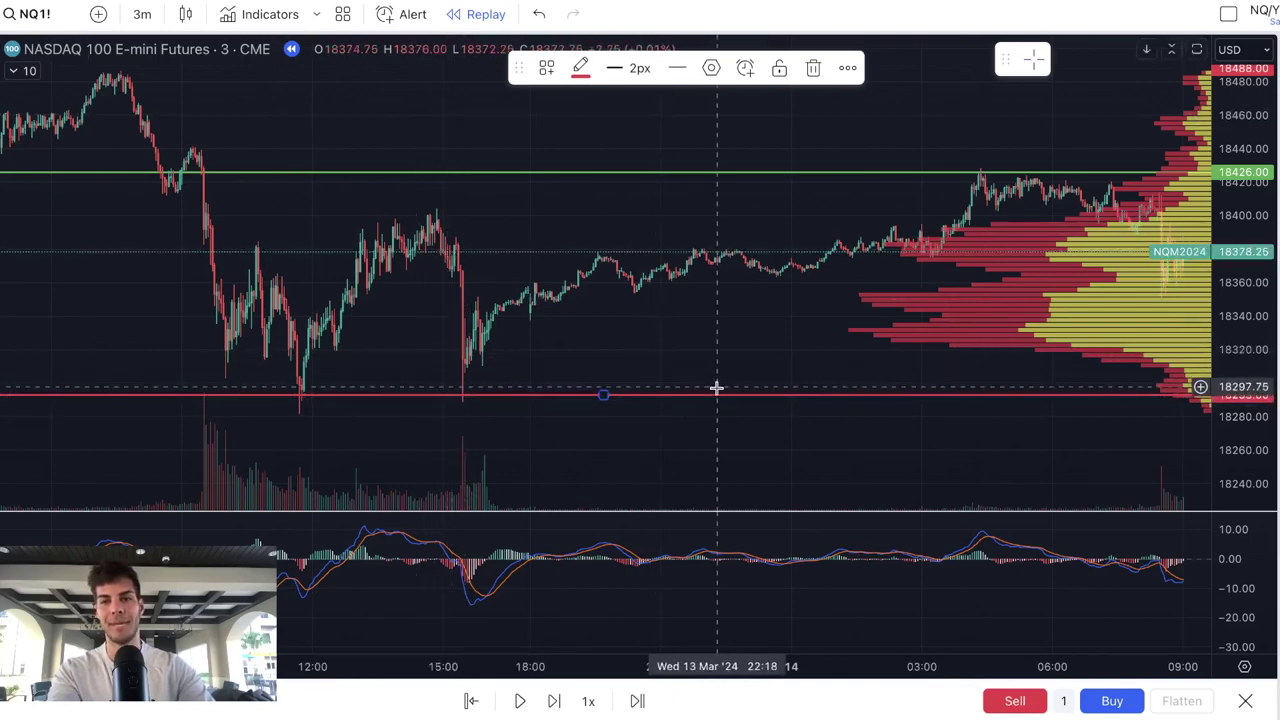
drag(729, 402, 711, 400)
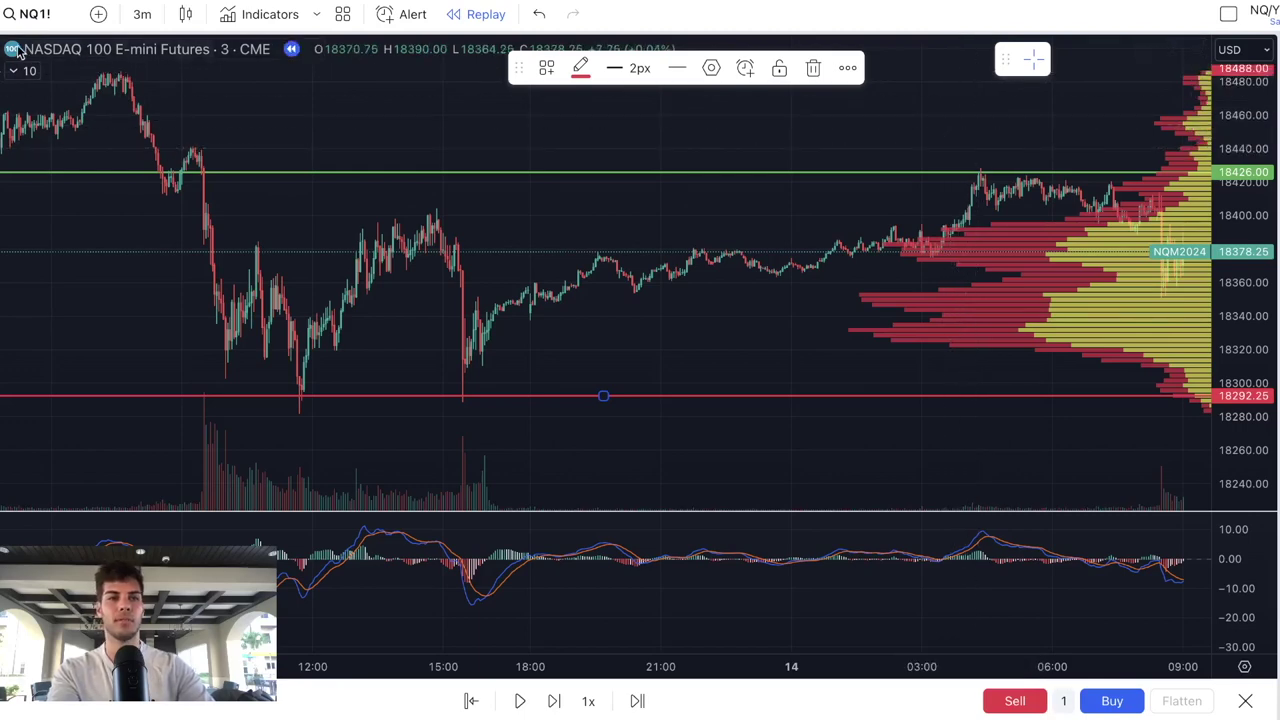
- Draw a horizontal line at 18442.50, colour it green and return to the cross cursor
click(423, 154)
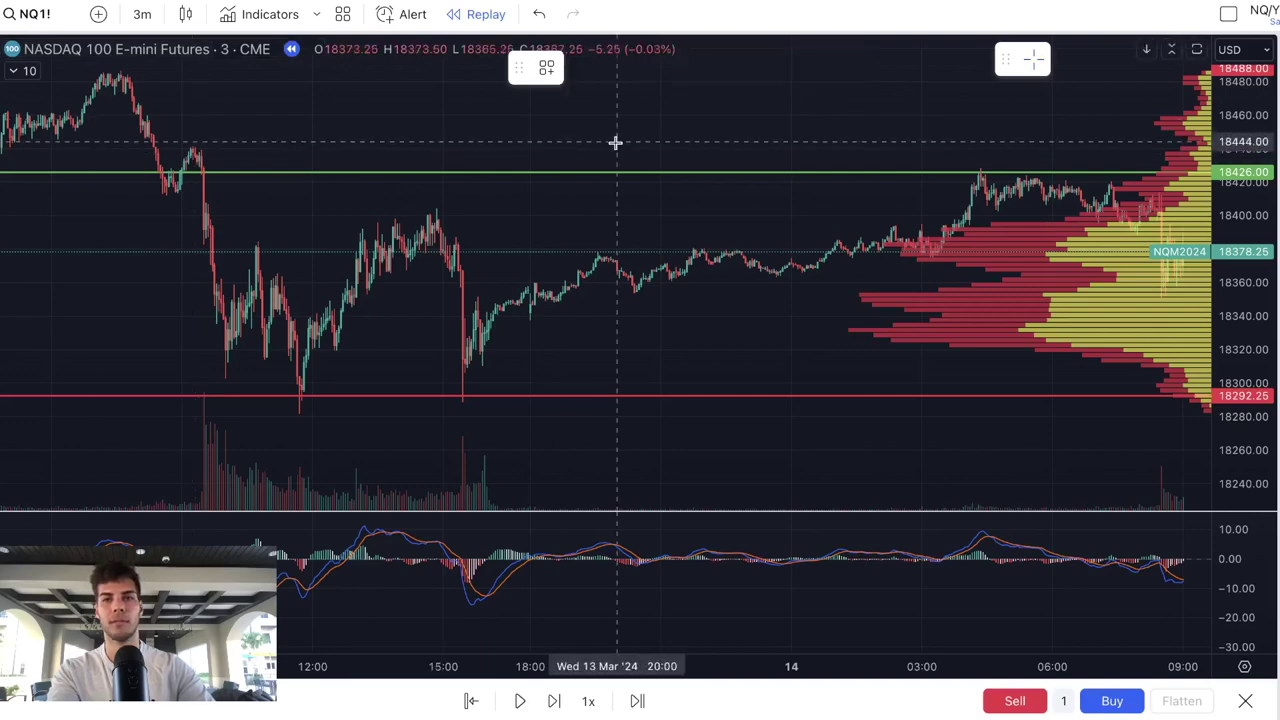
key(alt+h)
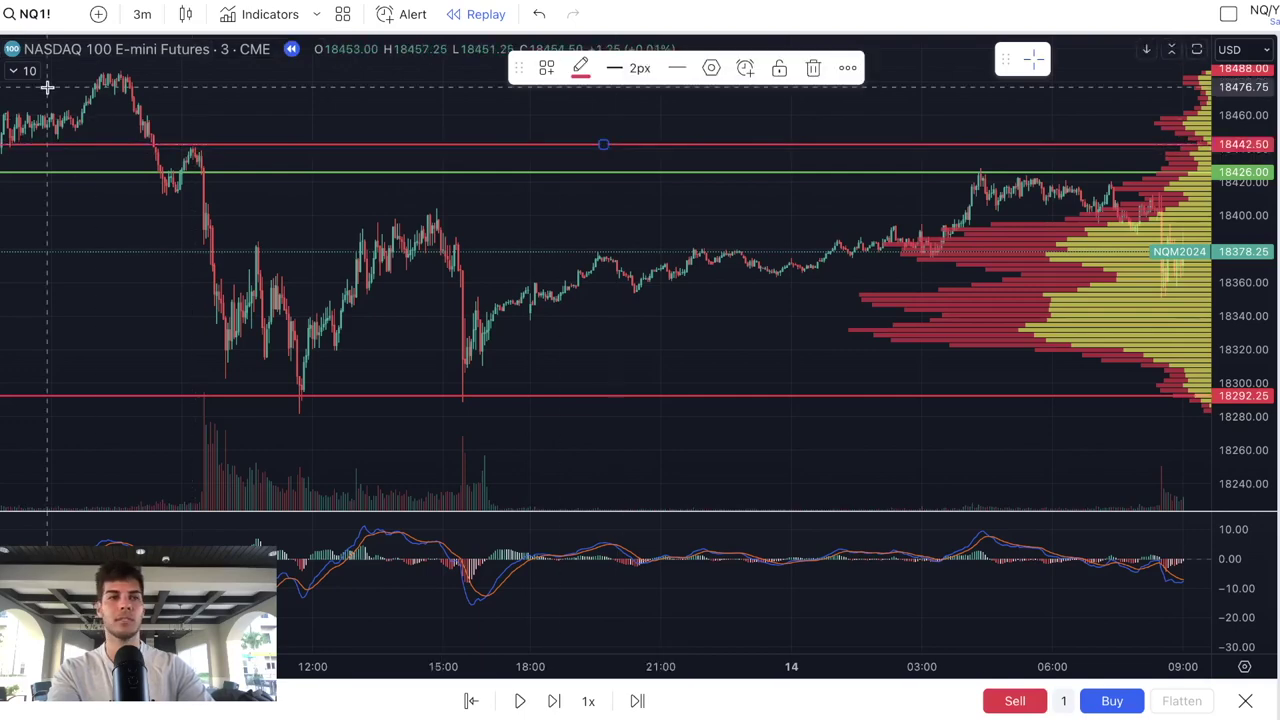
click(580, 67)
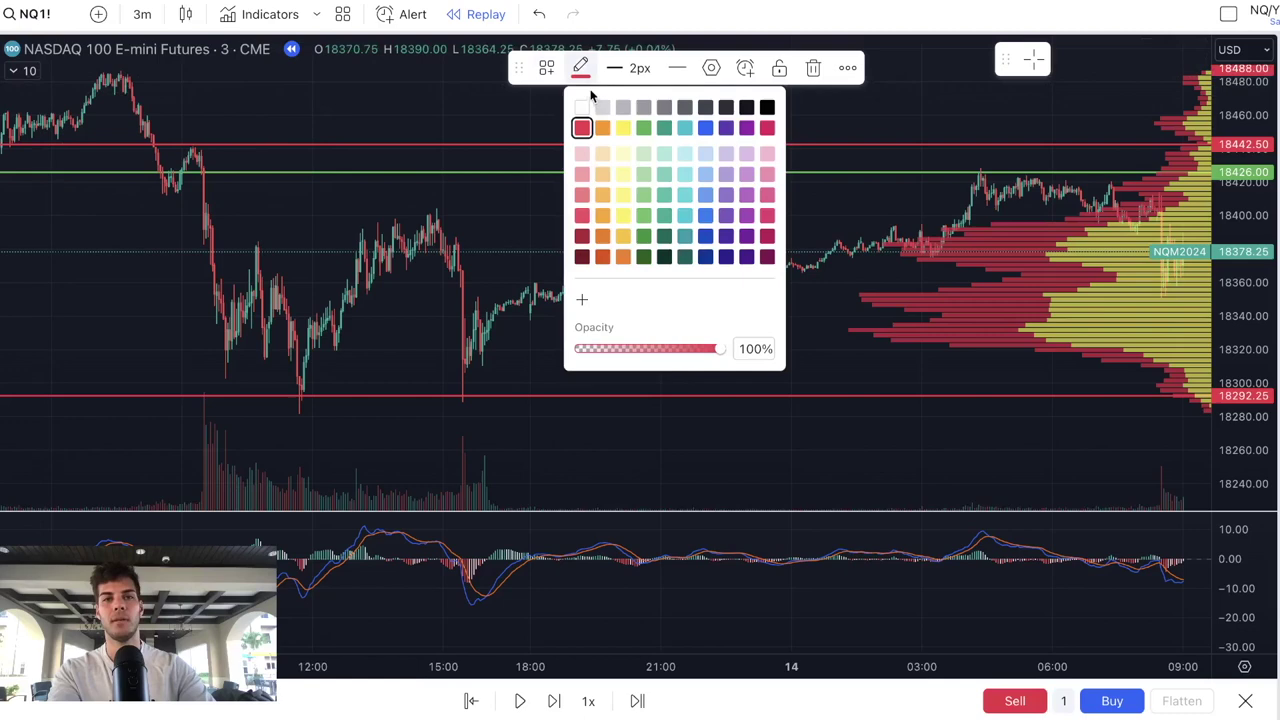
click(642, 128)
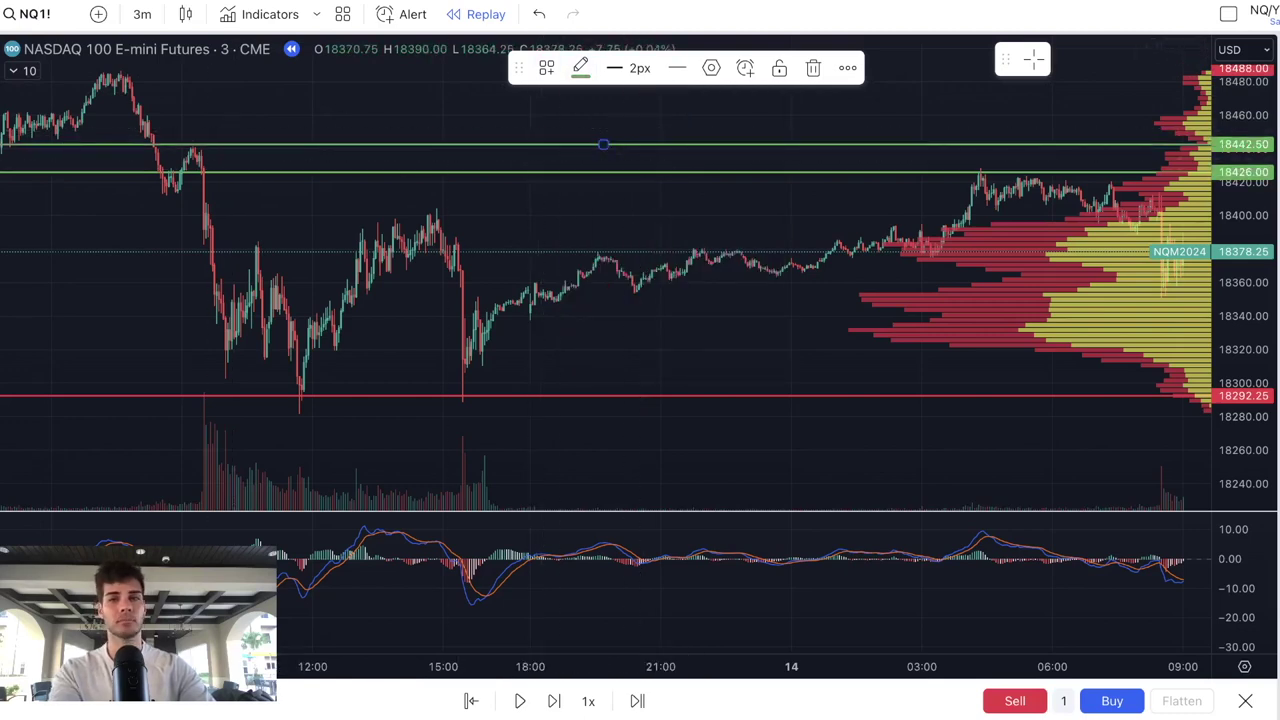
click(2, 62)
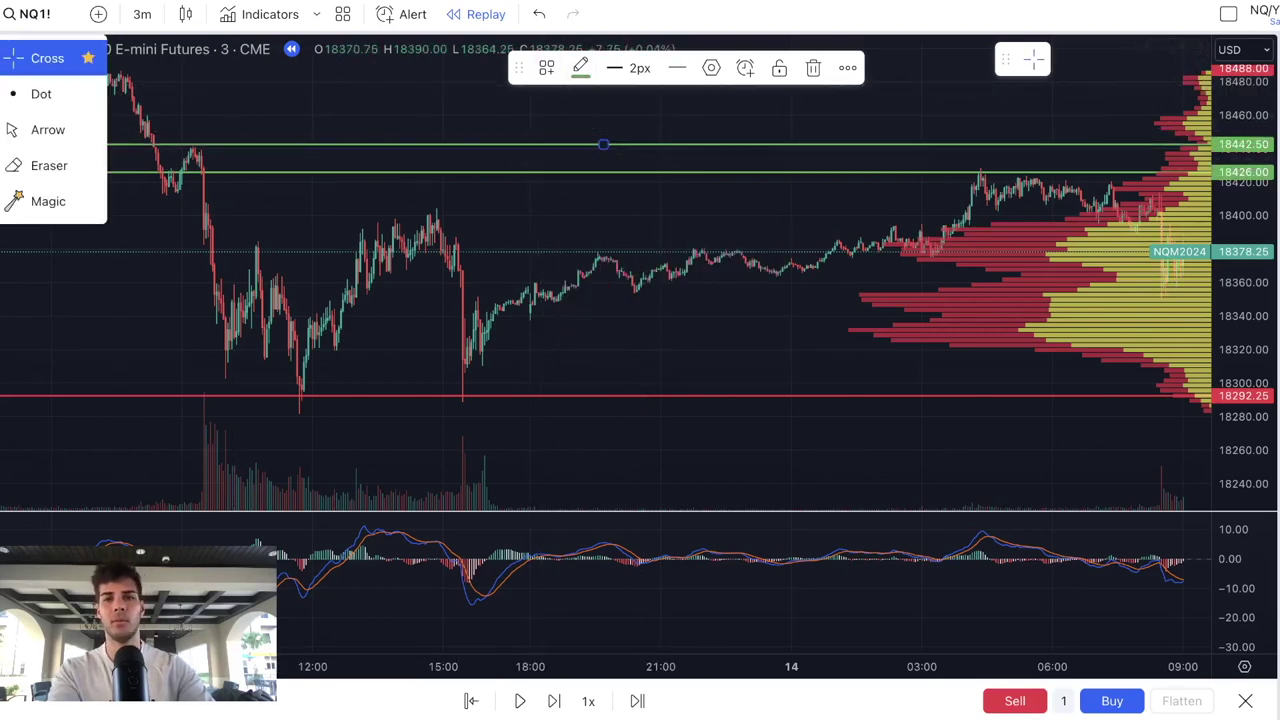
click(670, 282)
- Frame the price action up to 09:00 on 14 March and advance the replay three bars to 09:09
scroll(714, 266, right, 10)
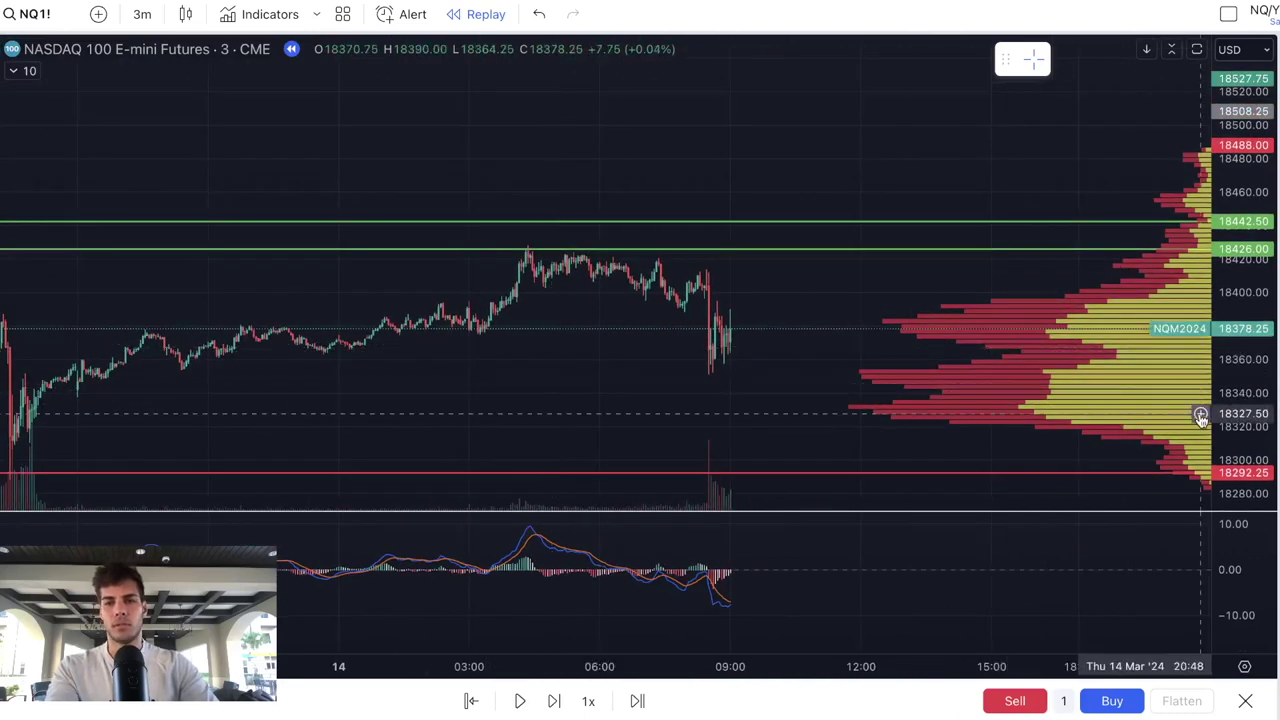
drag(1232, 425, 1217, 172)
drag(918, 354, 954, 320)
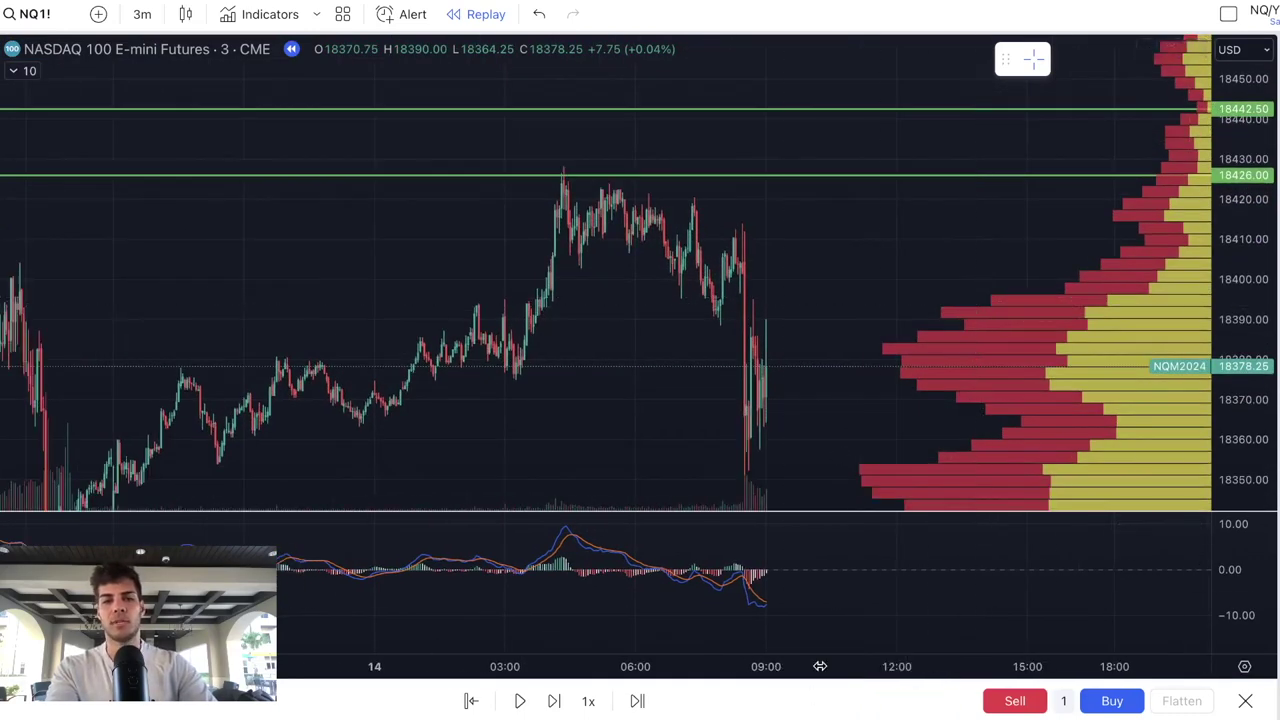
drag(819, 666, 443, 671)
drag(503, 426, 734, 300)
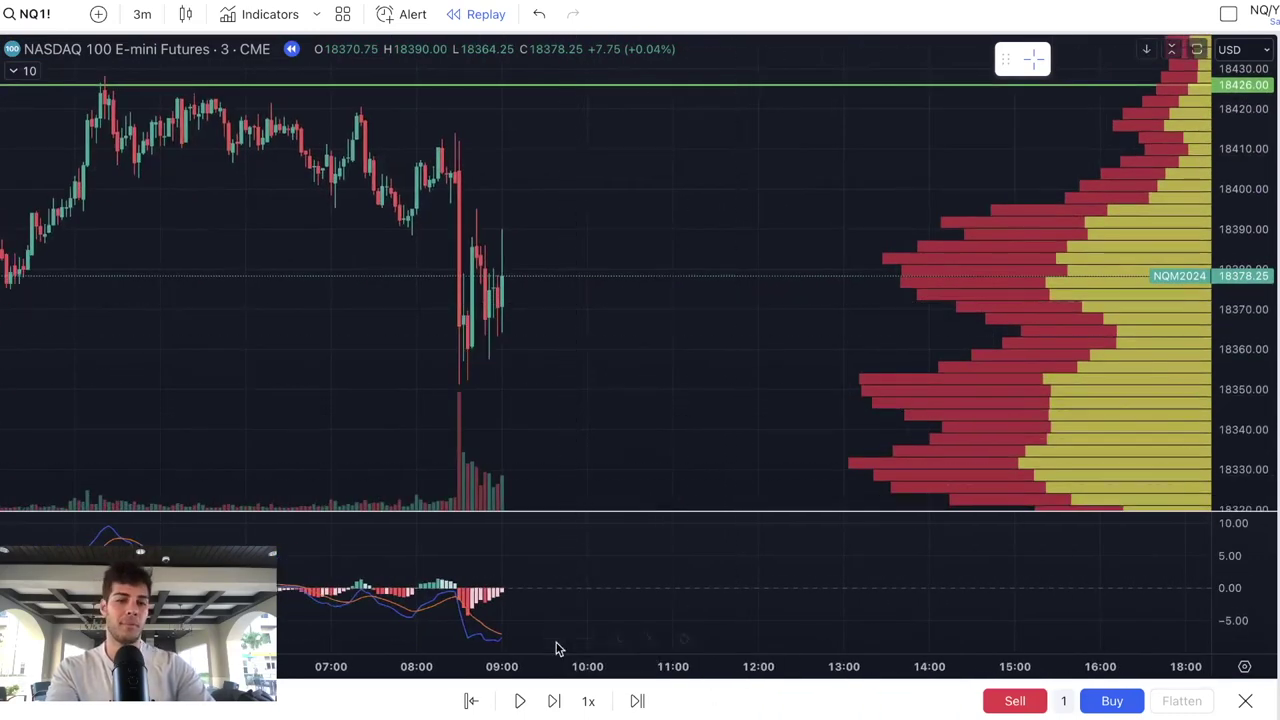
click(554, 709)
click(554, 709)
click(554, 709)
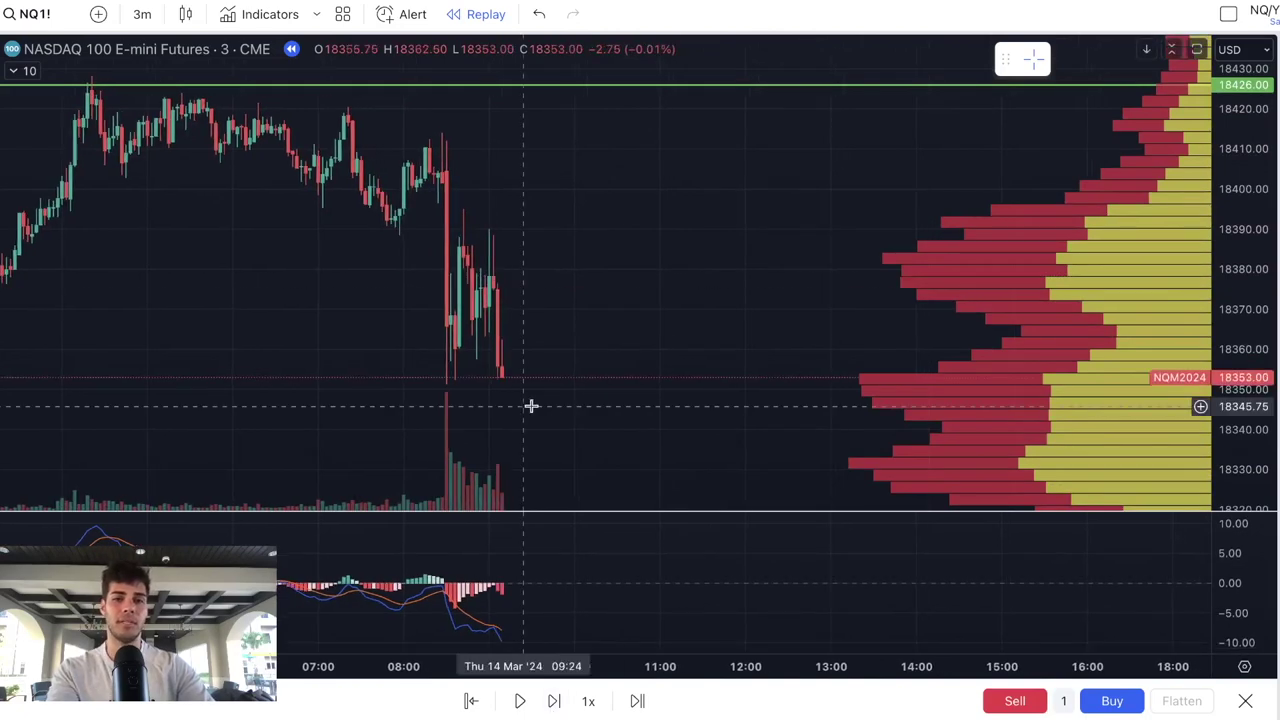
- Examine the 14 March price action around 09:00 against the volume profile, the two green levels and the red level
drag(531, 406, 665, 352)
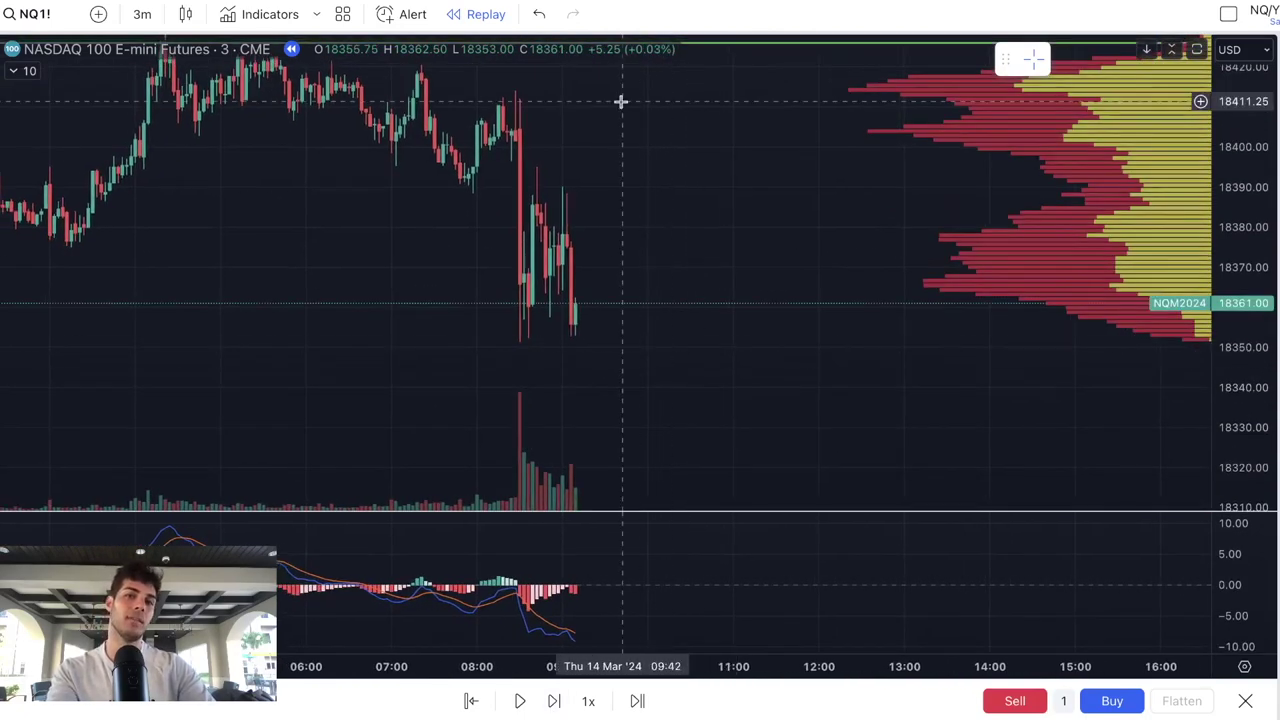
drag(674, 208, 698, 276)
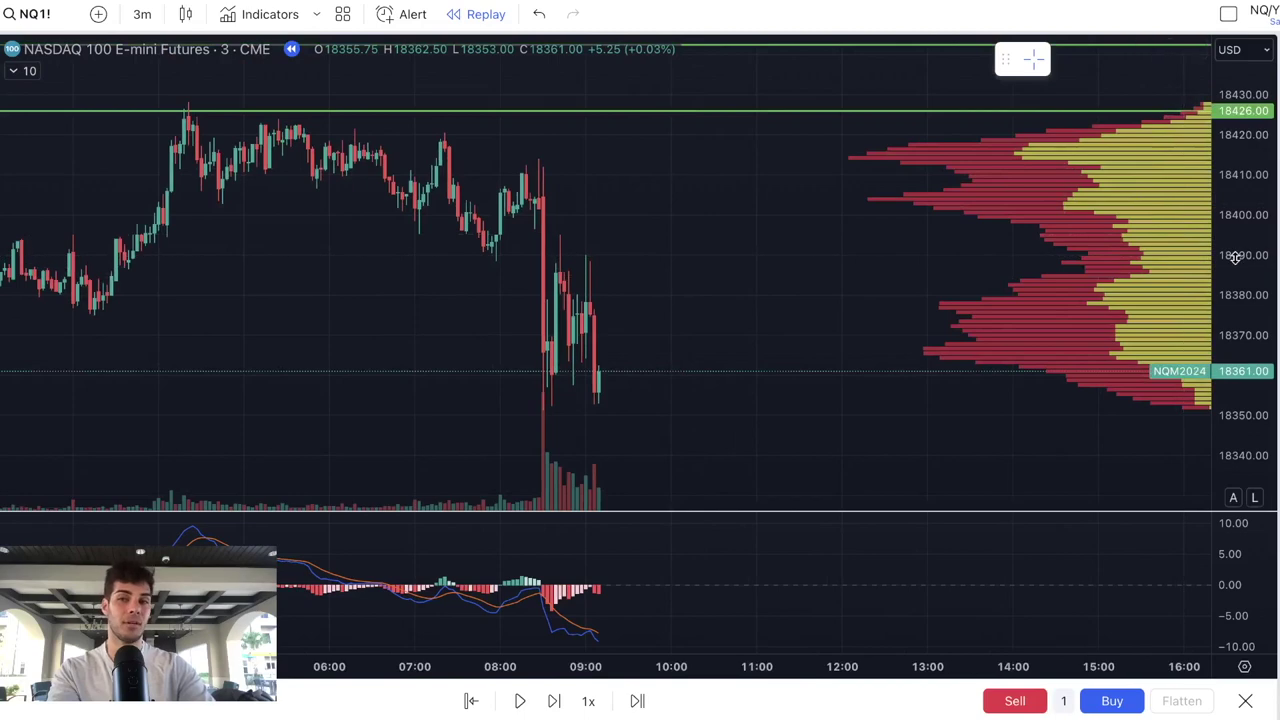
drag(1234, 258, 1232, 392)
drag(819, 354, 879, 342)
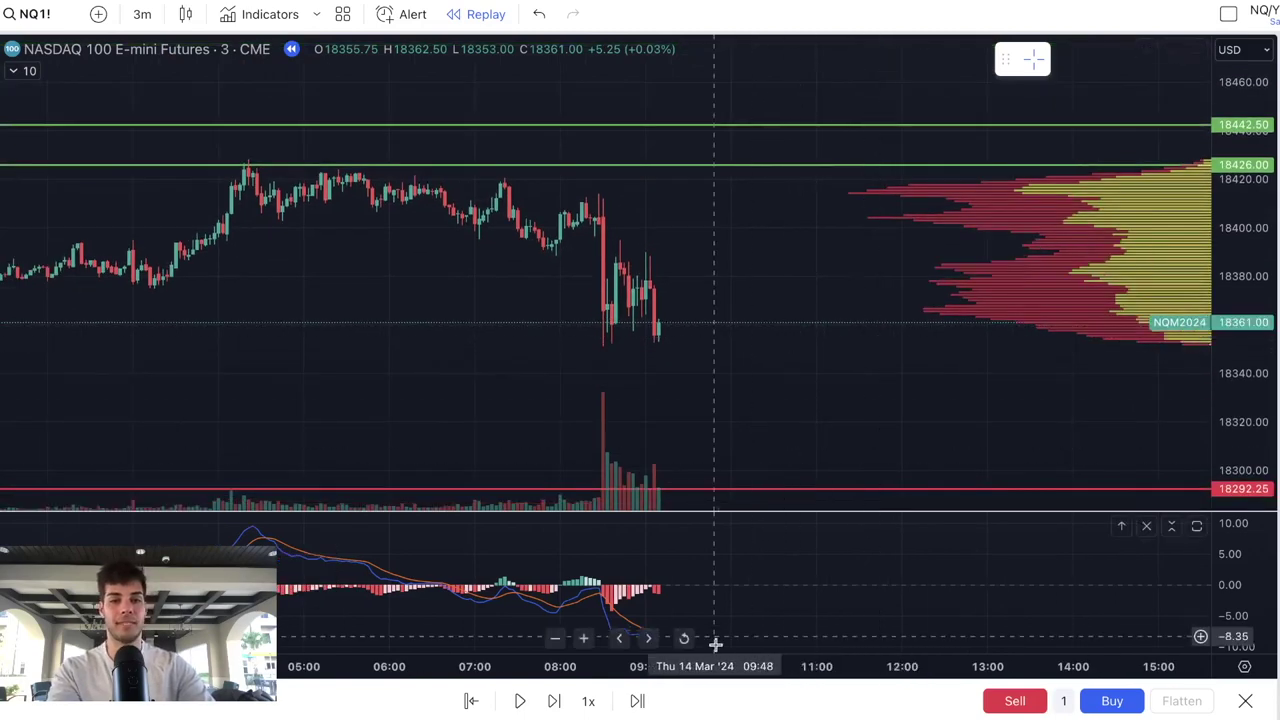
drag(725, 666, 523, 664)
scroll(485, 368, left, 8)
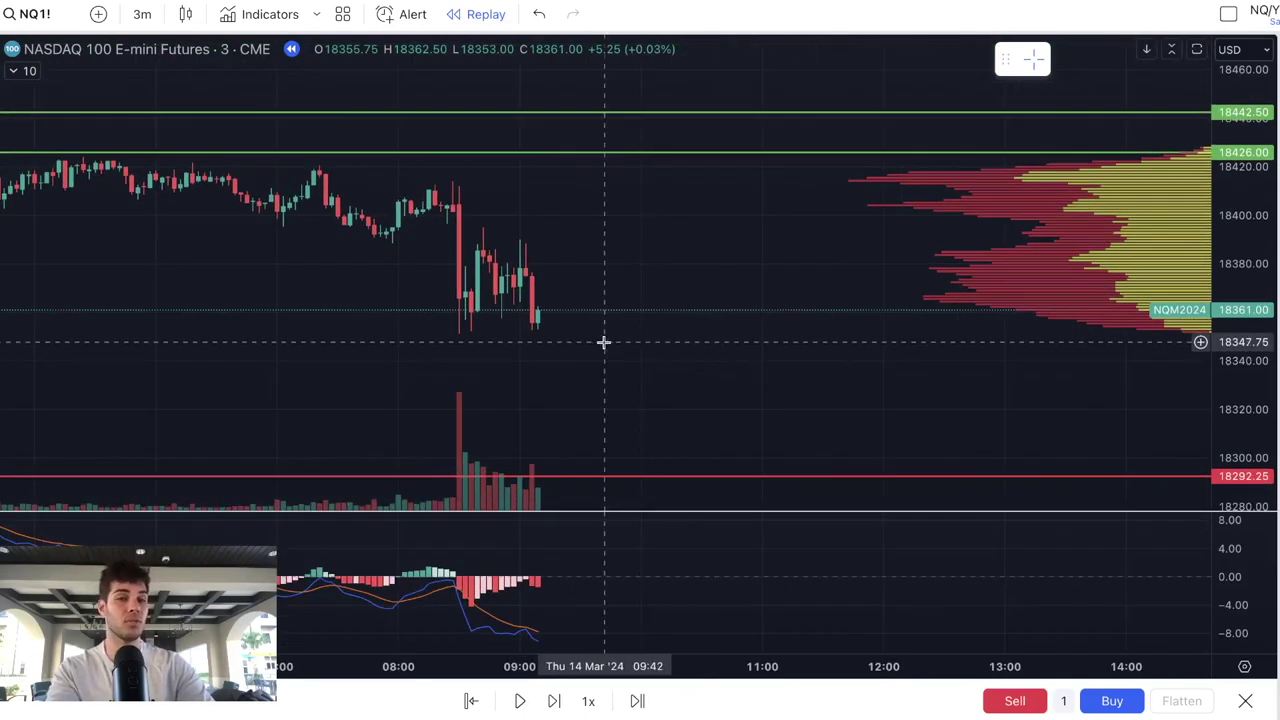
drag(742, 672, 640, 669)
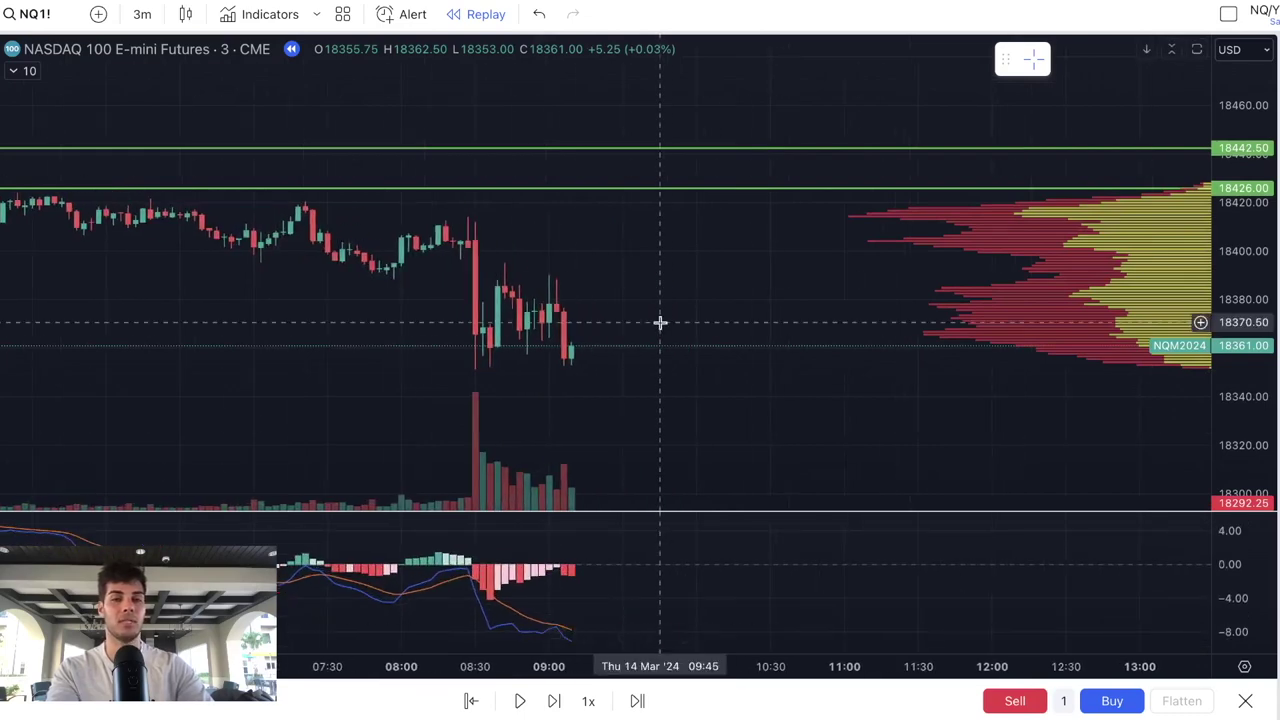
drag(661, 322, 704, 280)
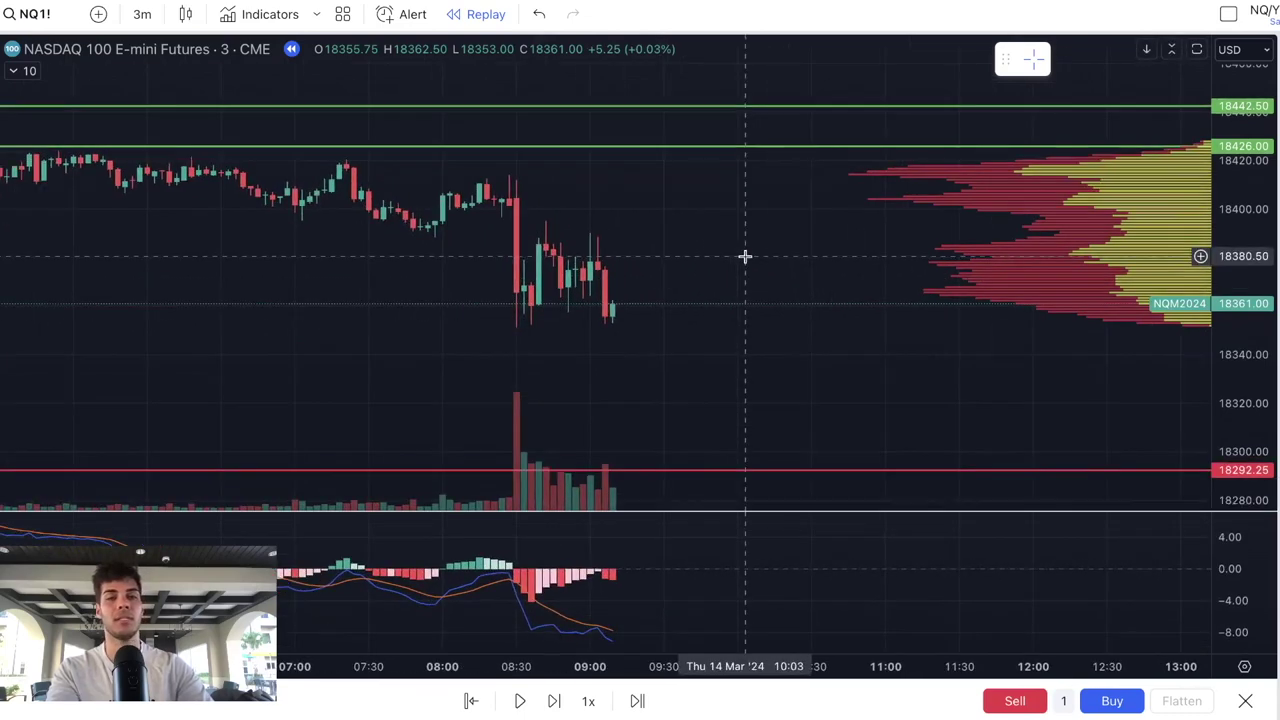
- Advance the replay bar by bar from 09:09 through the 09:30 open to 09:39
click(552, 701)
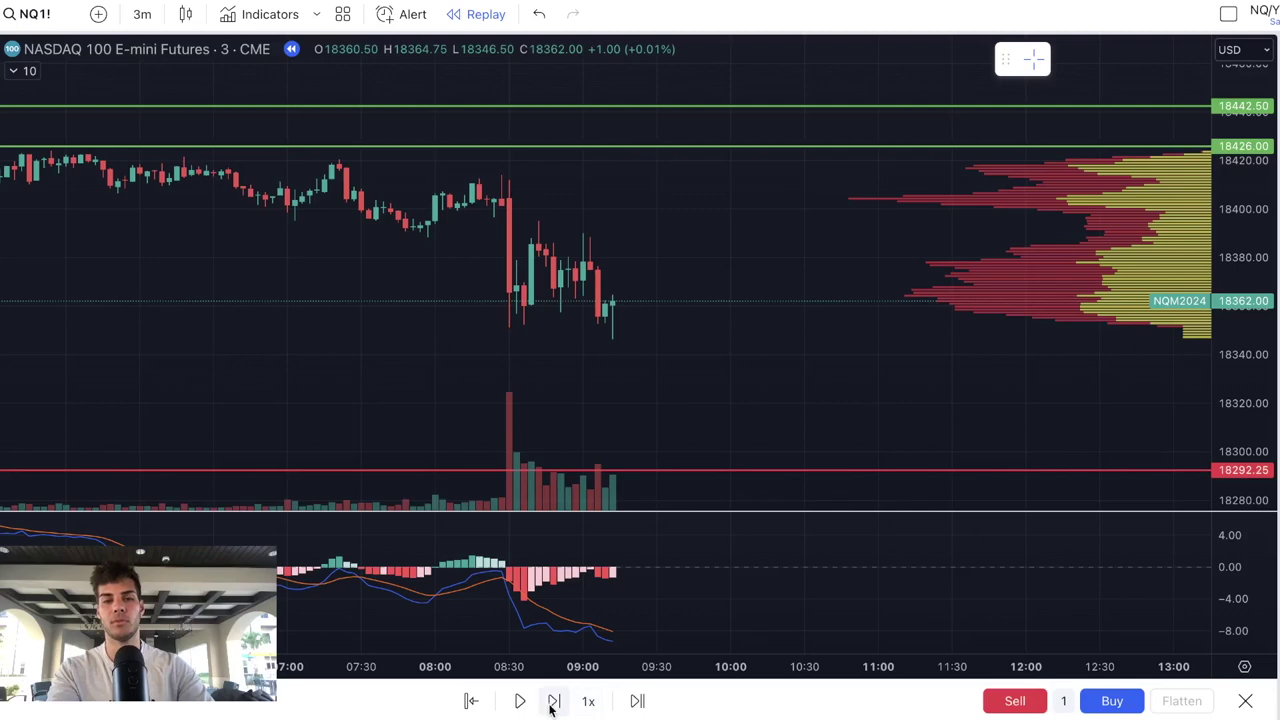
click(552, 701)
click(552, 701)
click(552, 701)
click(552, 701)
click(552, 701)
click(552, 701)
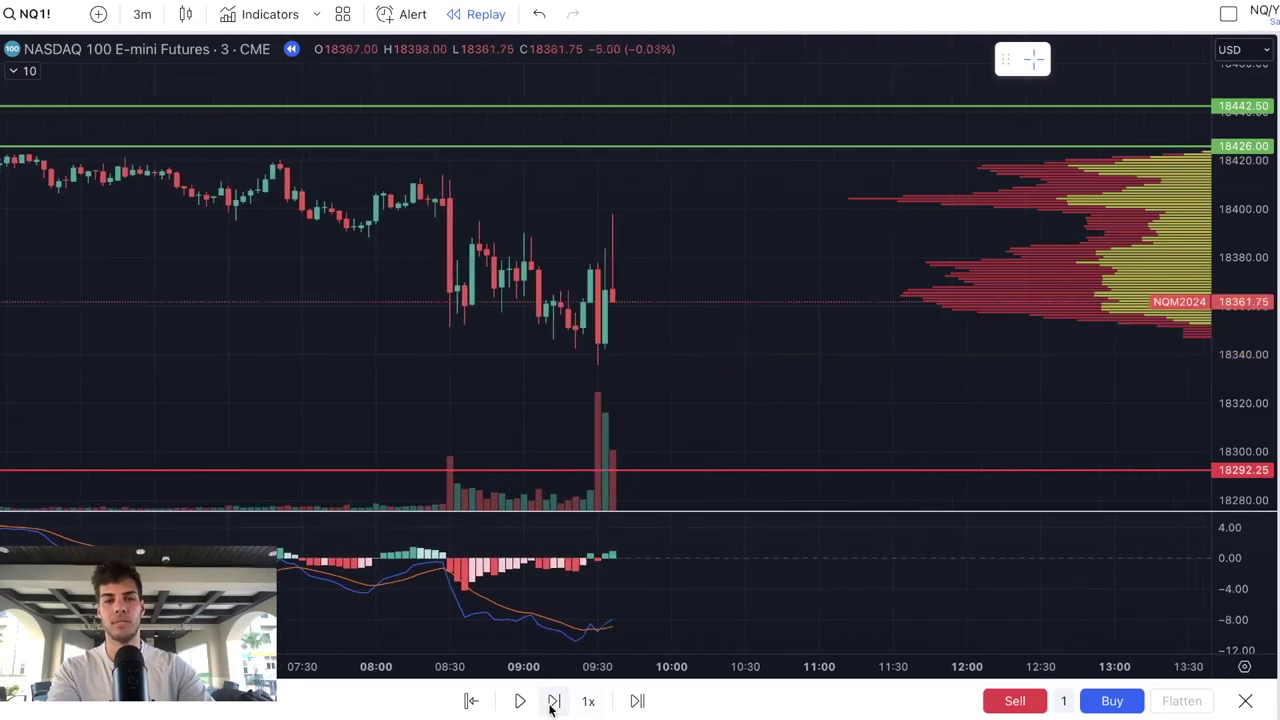
click(552, 701)
click(552, 701)
- Advance the replay bar by bar through the sell-off below the red level, up to the 09:51 bar
drag(606, 361, 649, 320)
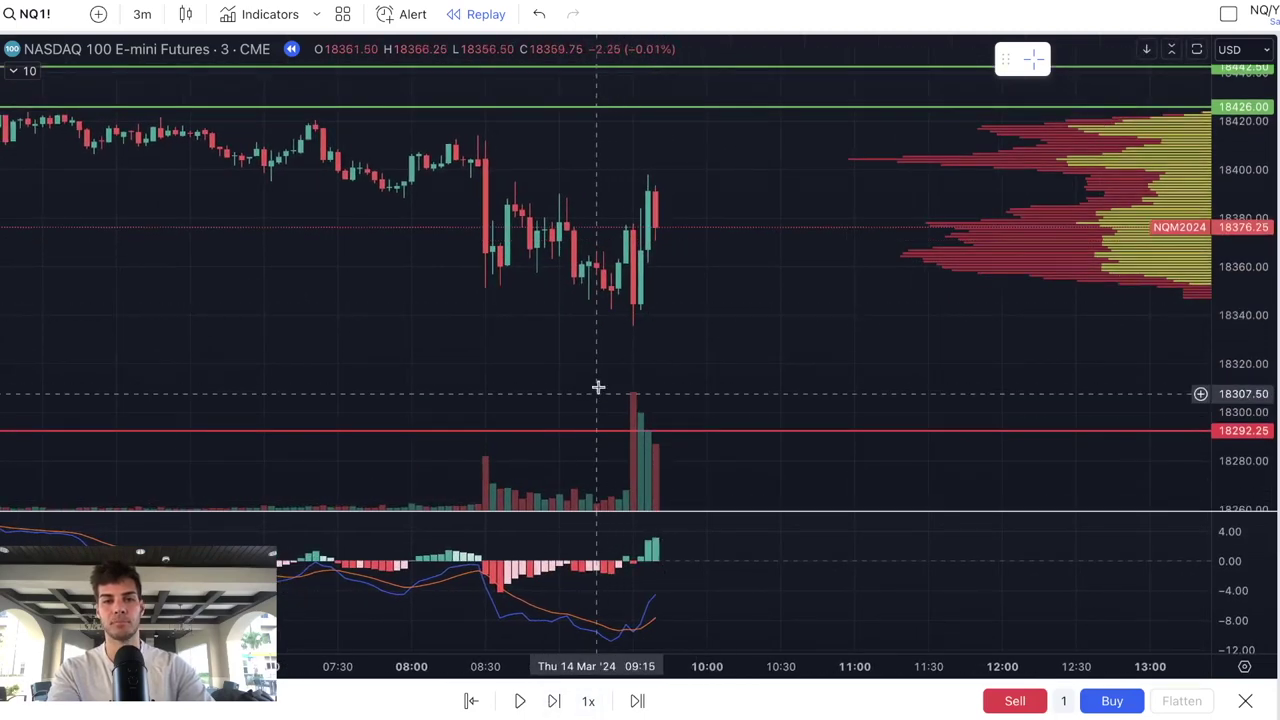
drag(597, 362, 597, 308)
click(556, 703)
click(556, 703)
click(556, 703)
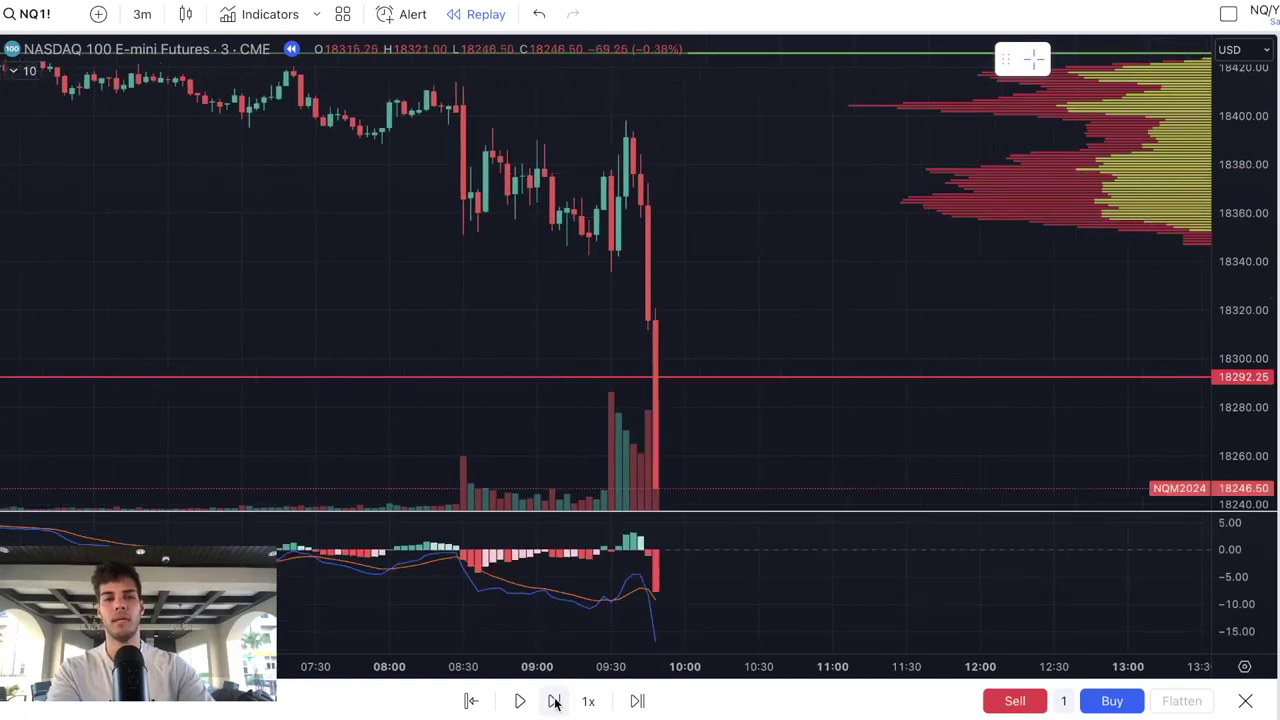
click(556, 702)
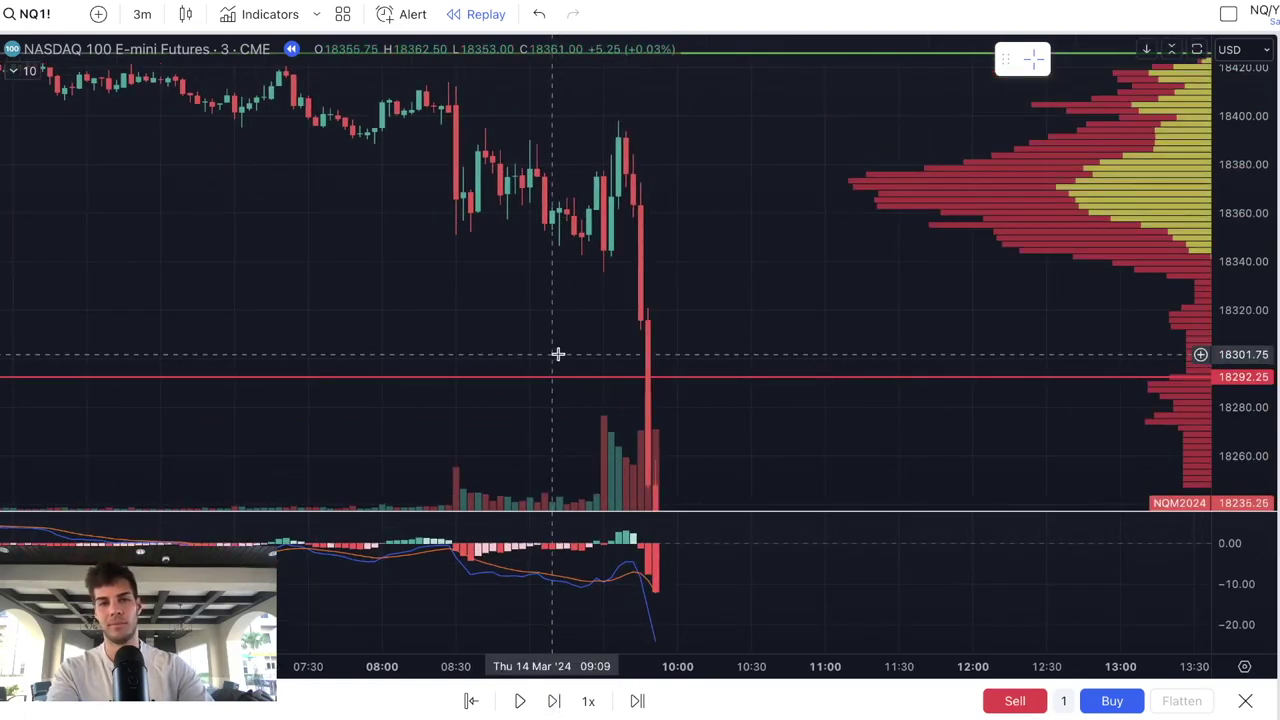
- Place a short position at 18247.75 on the 09:51 bar with its stop at 18267.75 and its target at 18228.25
scroll(707, 128, down, 4)
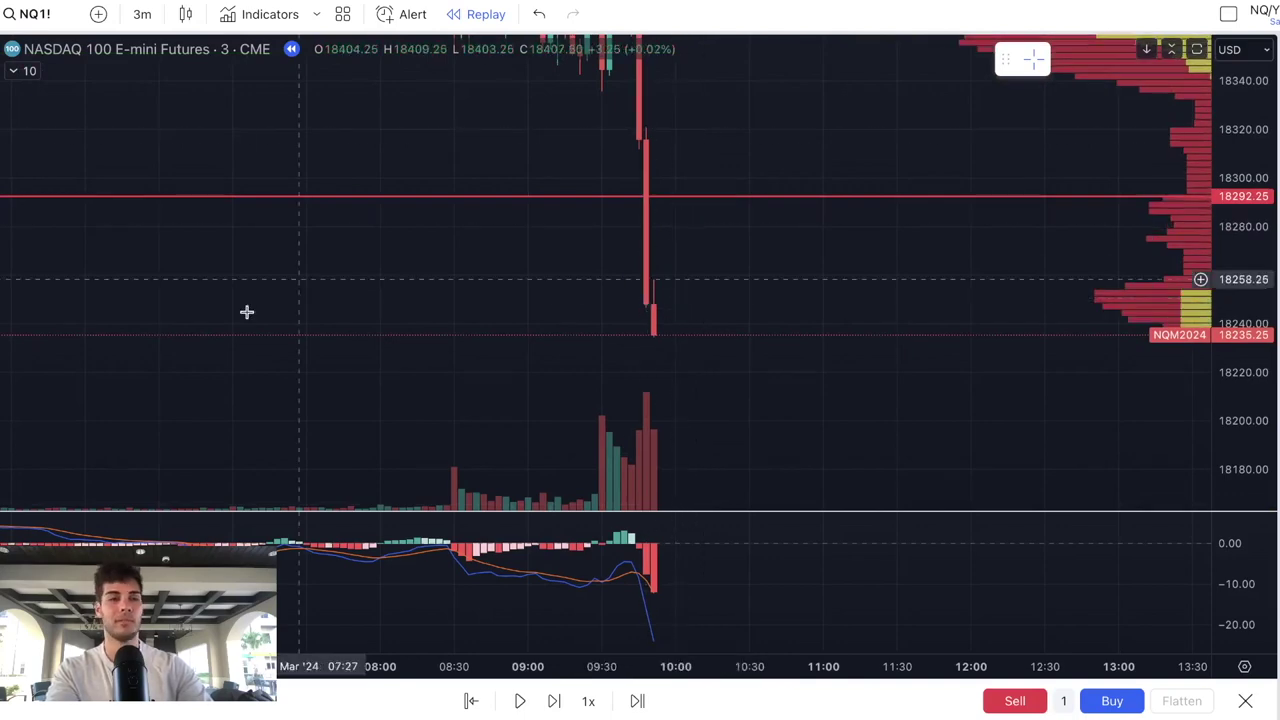
click(29, 251)
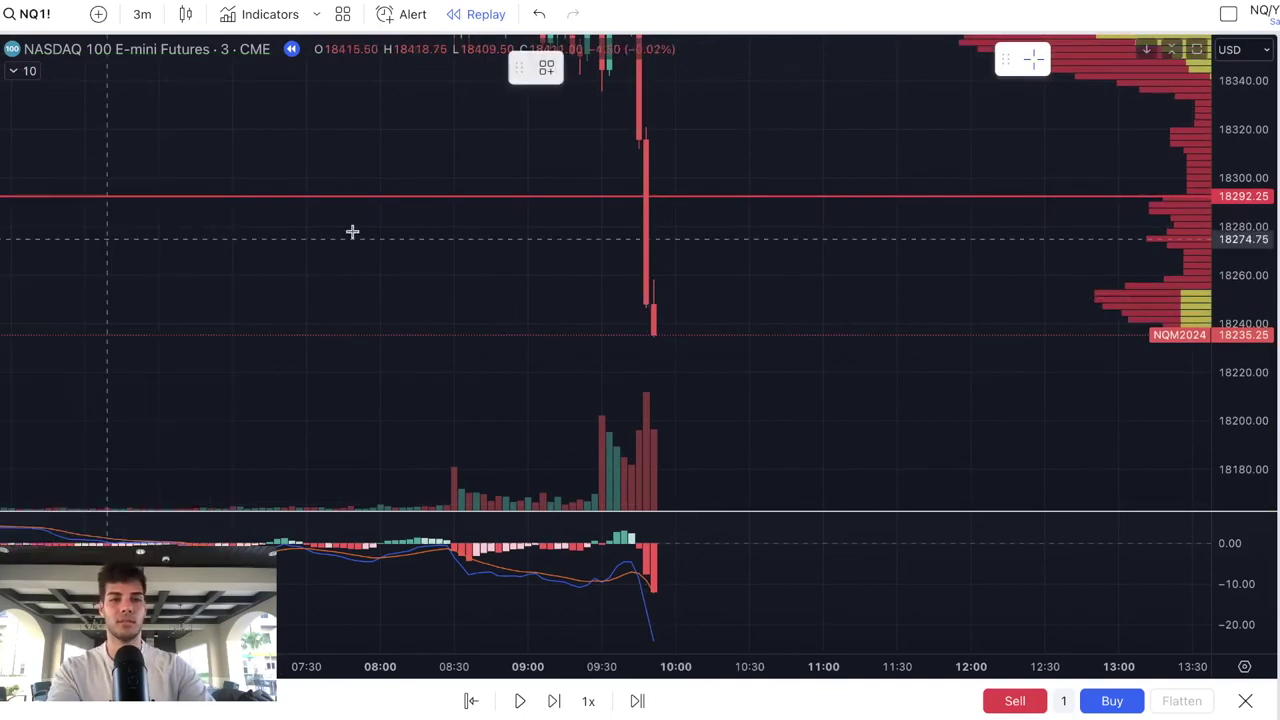
click(653, 304)
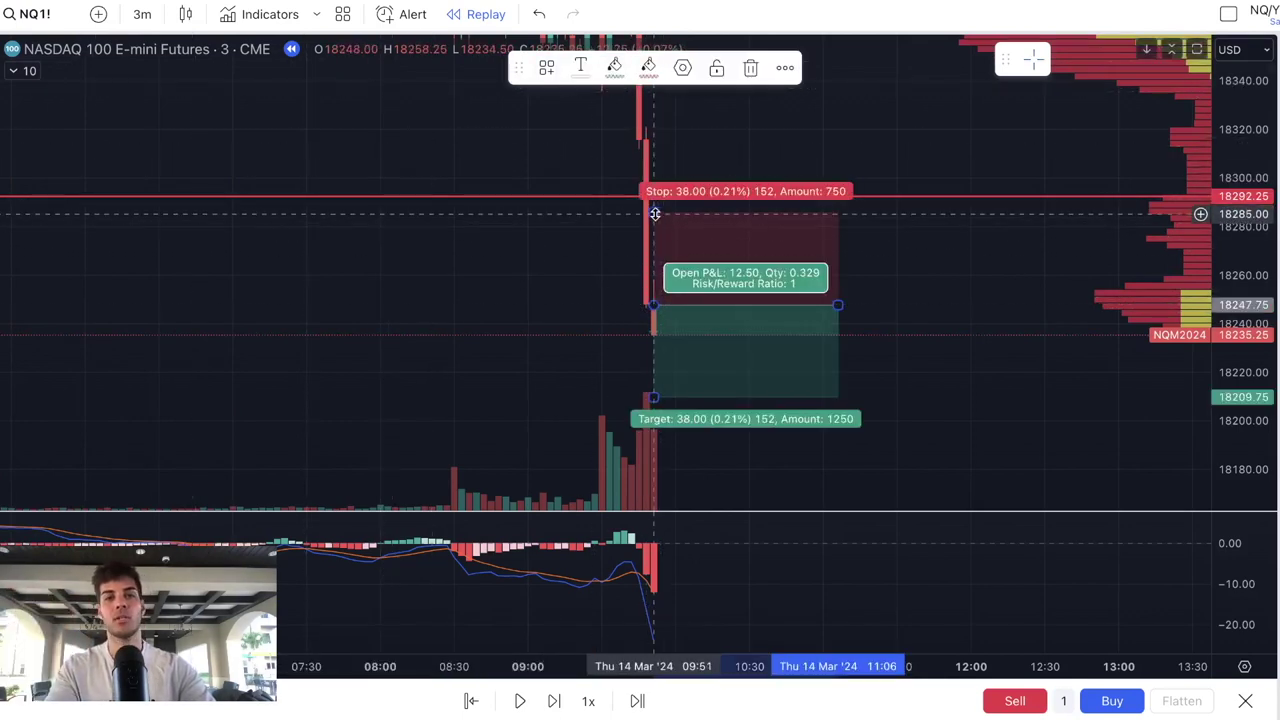
drag(654, 213, 655, 257)
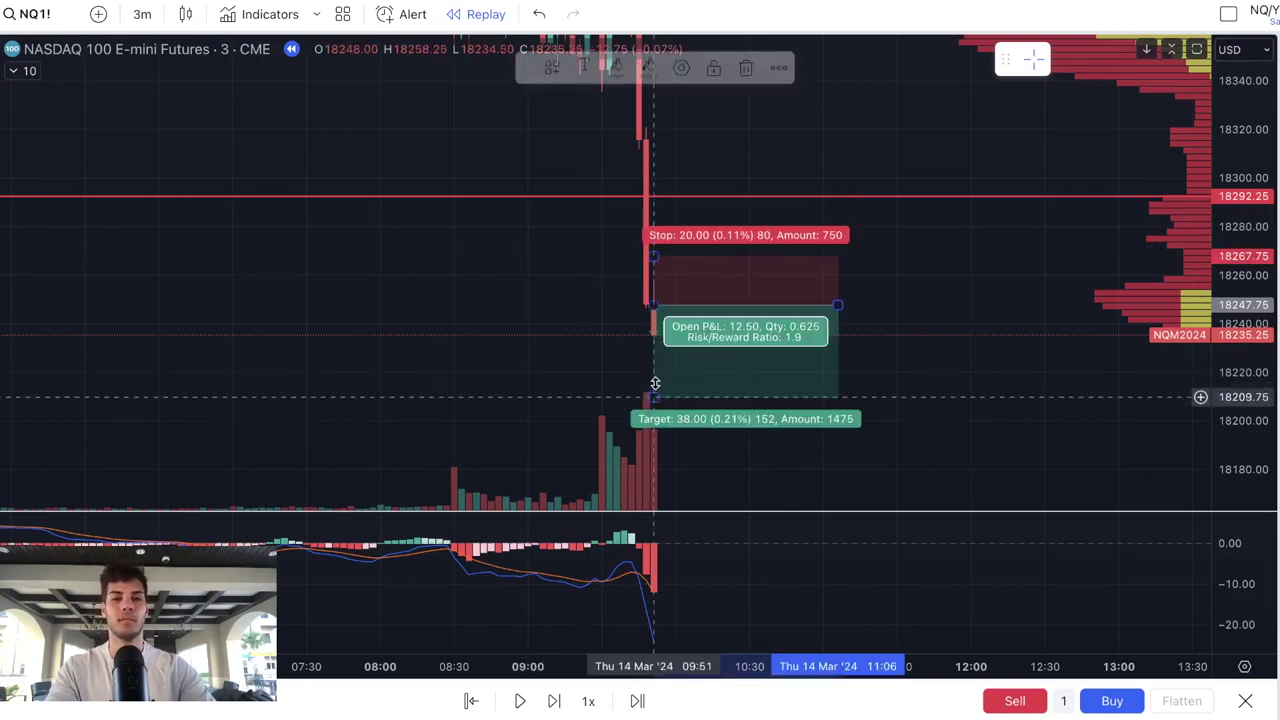
drag(655, 383, 654, 351)
click(583, 342)
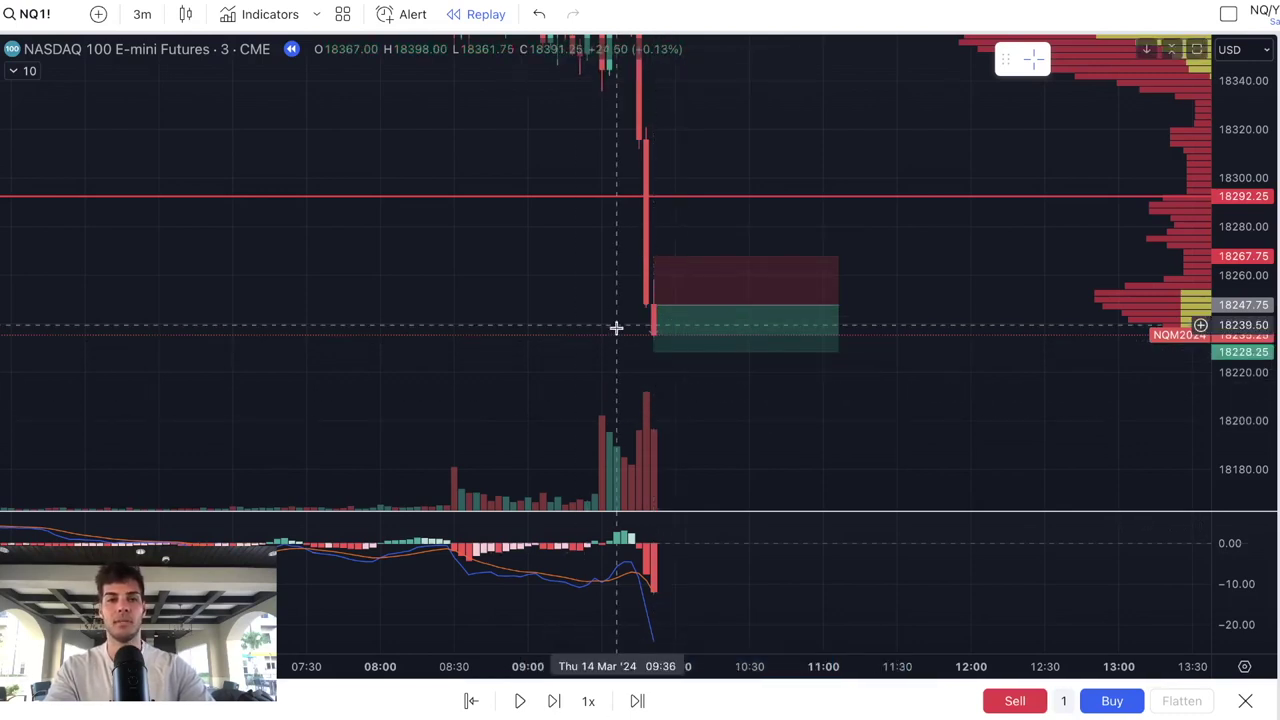
- Advance the replay three bars to 10:00 to play out the short position, and widen the candle spacing
click(553, 701)
click(553, 701)
click(553, 701)
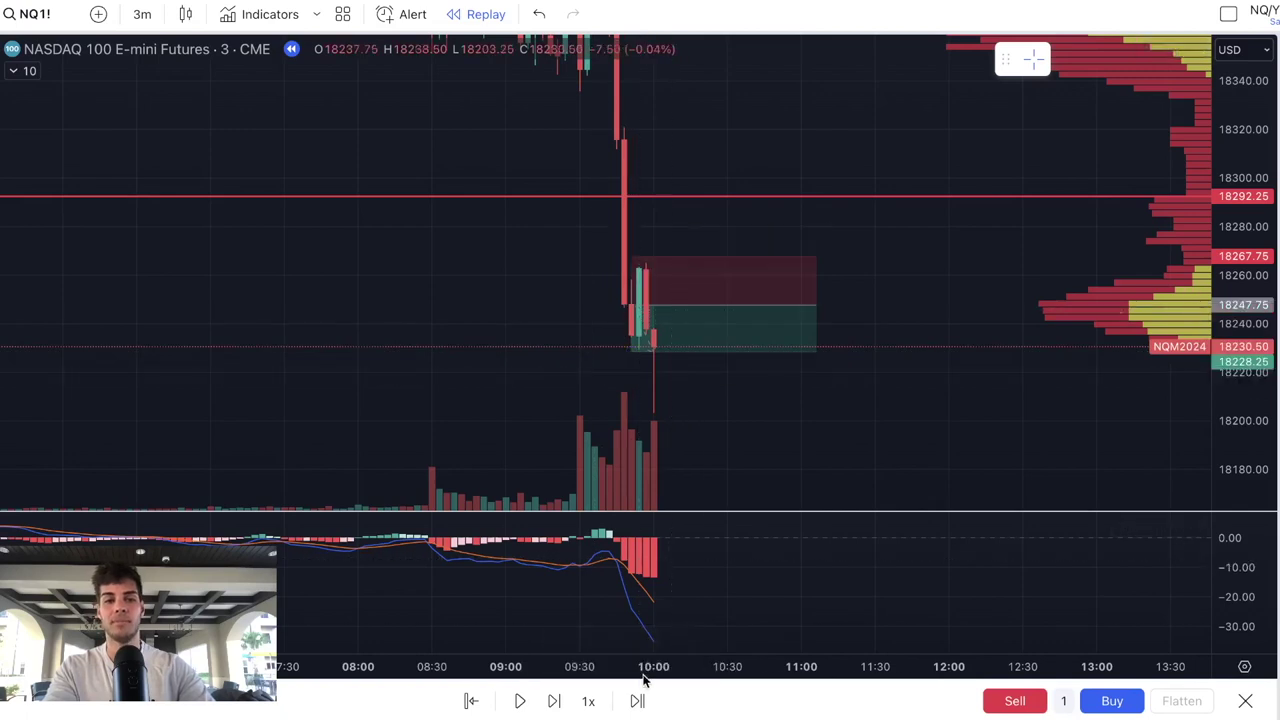
drag(643, 669, 395, 625)
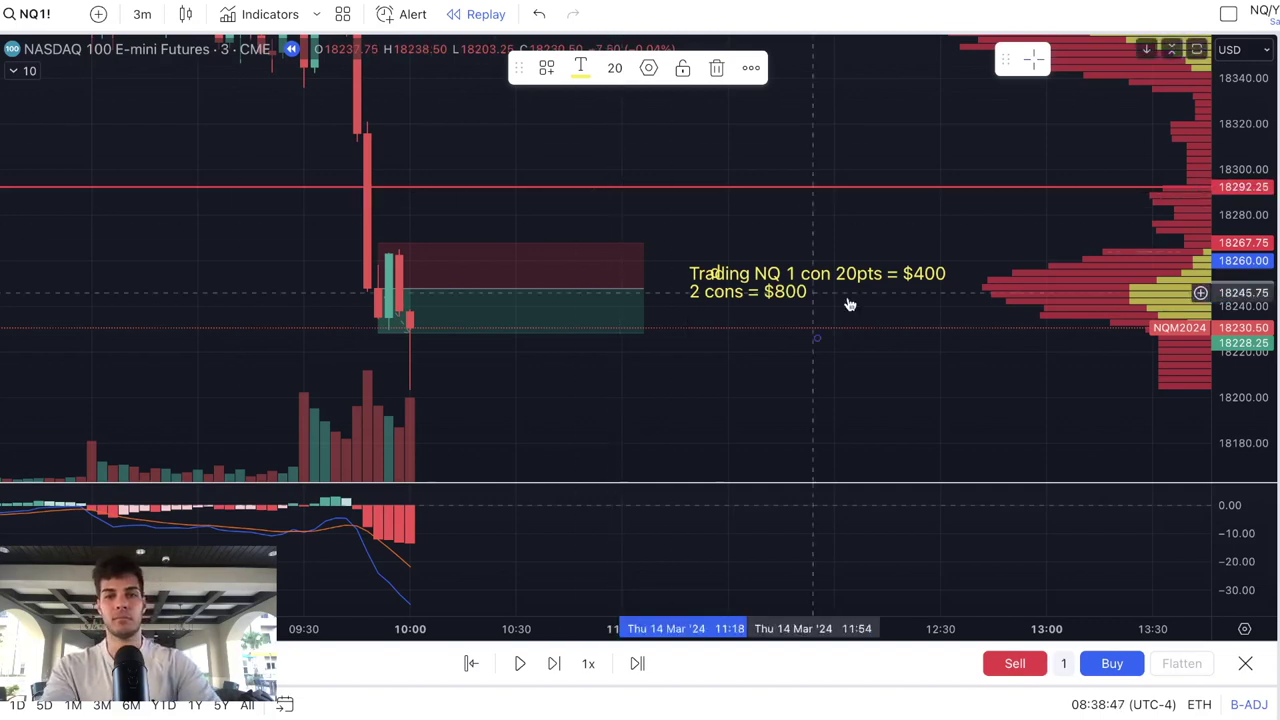
- Move the yellow "Trading NQ" profit note above the red line and delete the stray "d" text beside the short position
drag(881, 278, 885, 150)
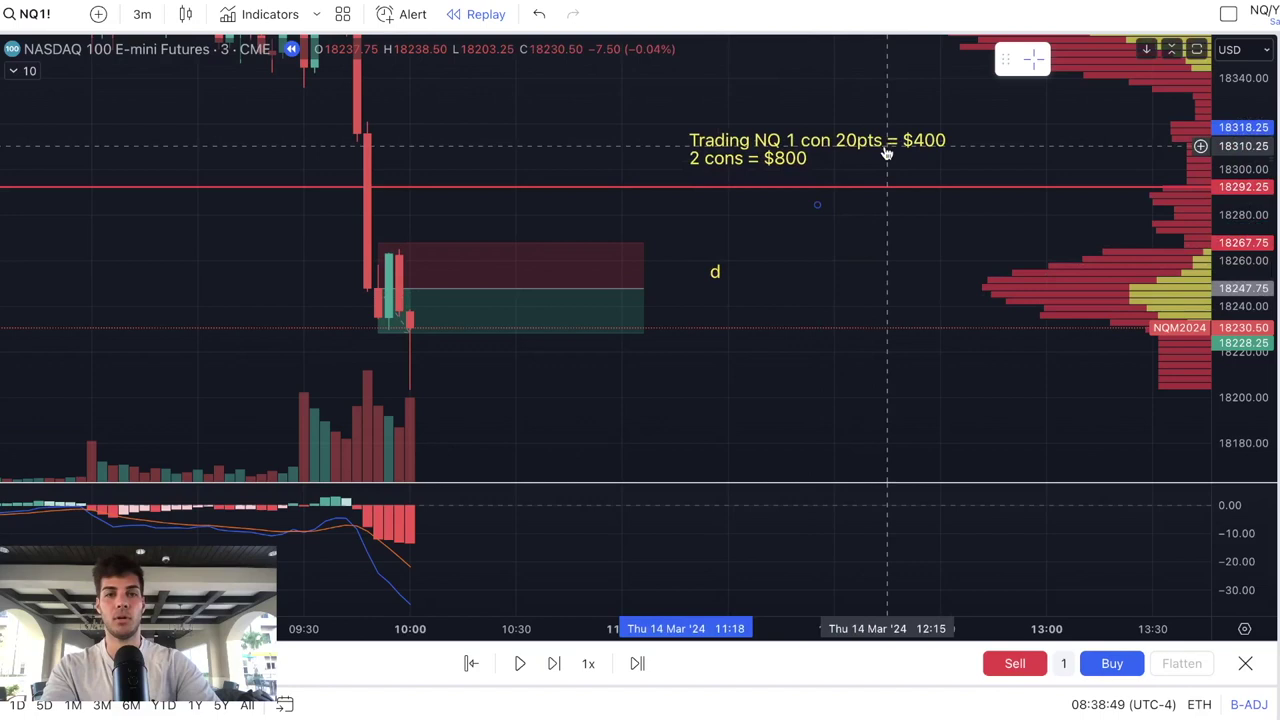
click(725, 274)
key(Delete)
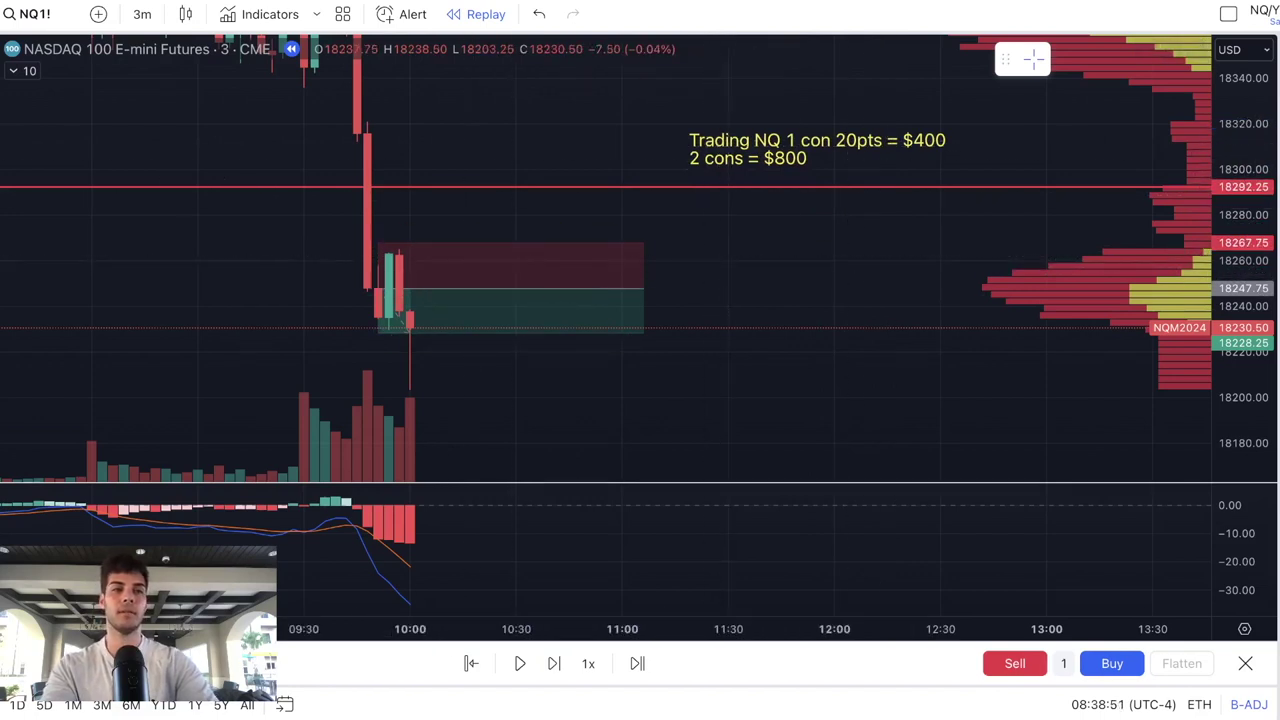
click(1, 58)
mouse_move(391, 322)
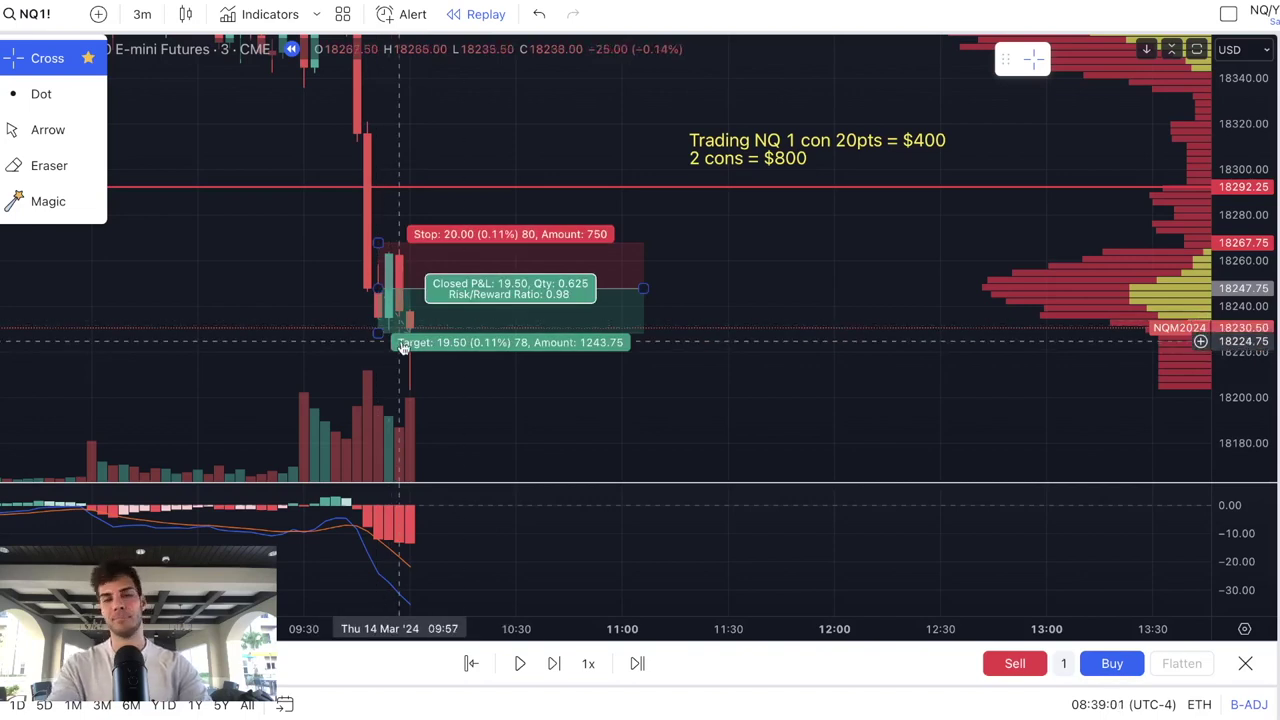
click(30, 58)
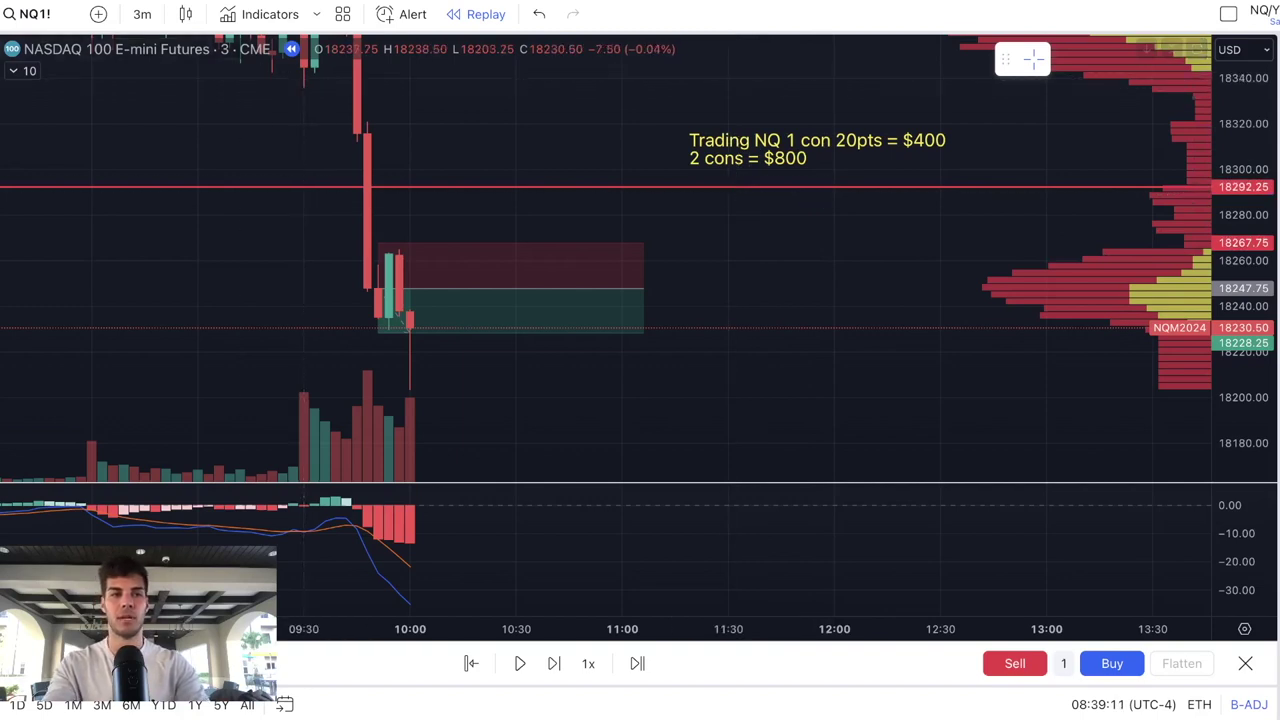
click(3, 58)
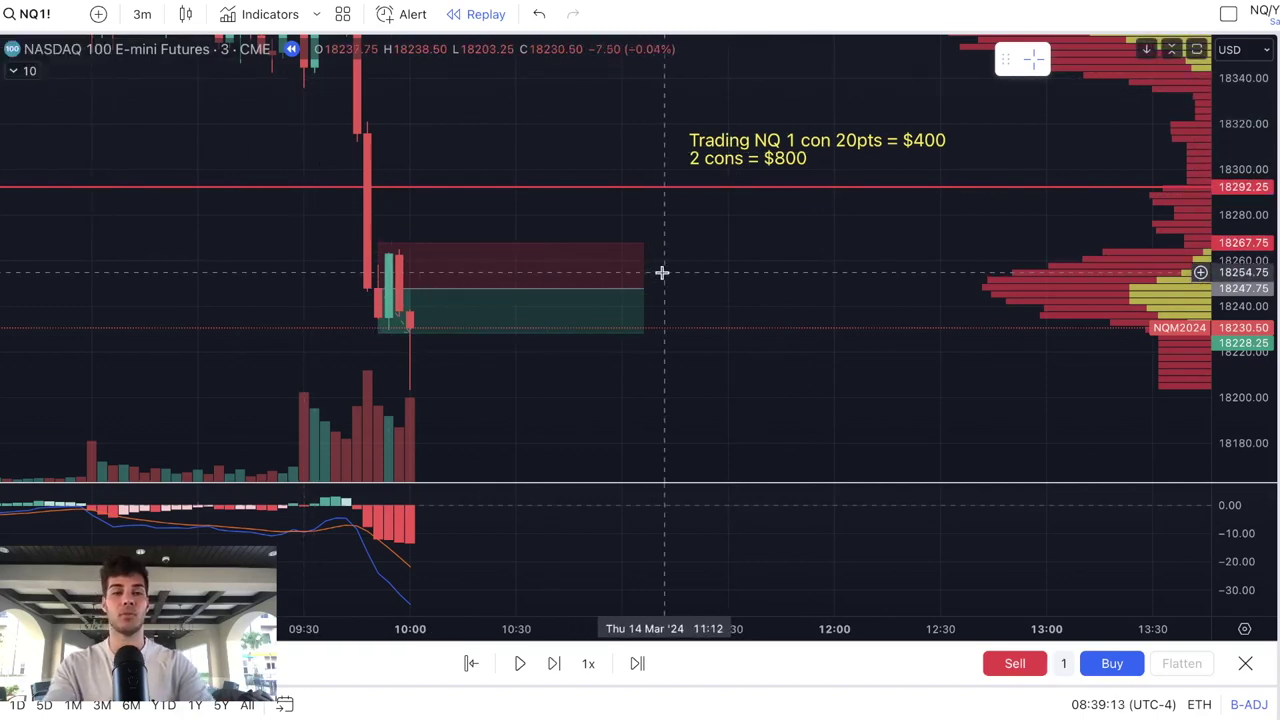
- Shorten the short position's box so that it ends between 10:00 and 10:30, and deselect it
click(493, 254)
drag(643, 288, 474, 288)
click(577, 170)
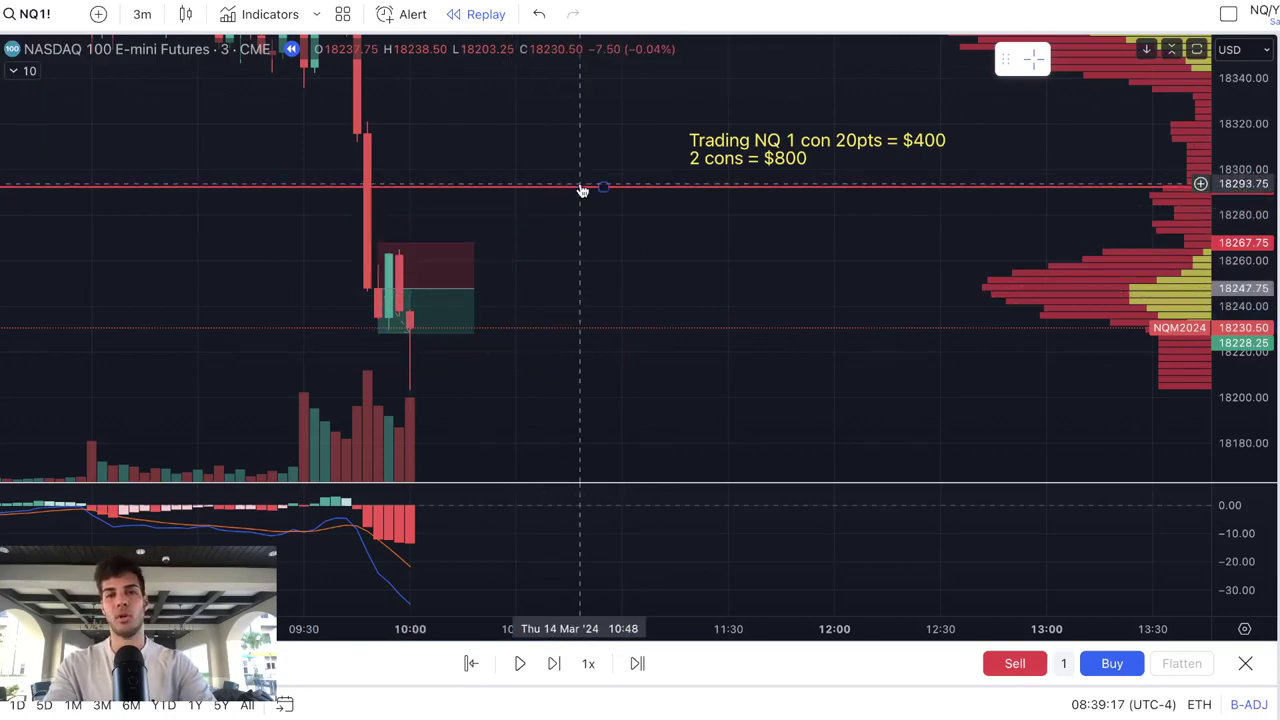
- Advance the replay bar by bar from 10:00 to 10:33 to follow the rebound through the red level
click(553, 663)
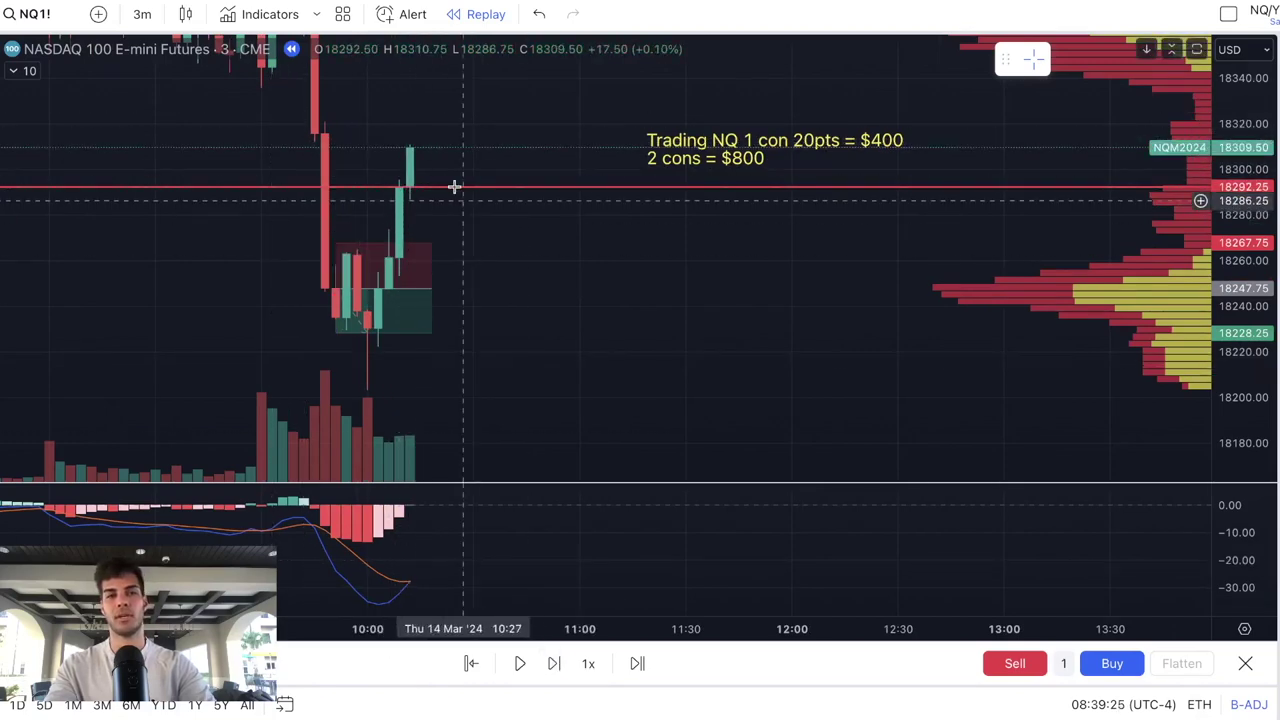
click(558, 667)
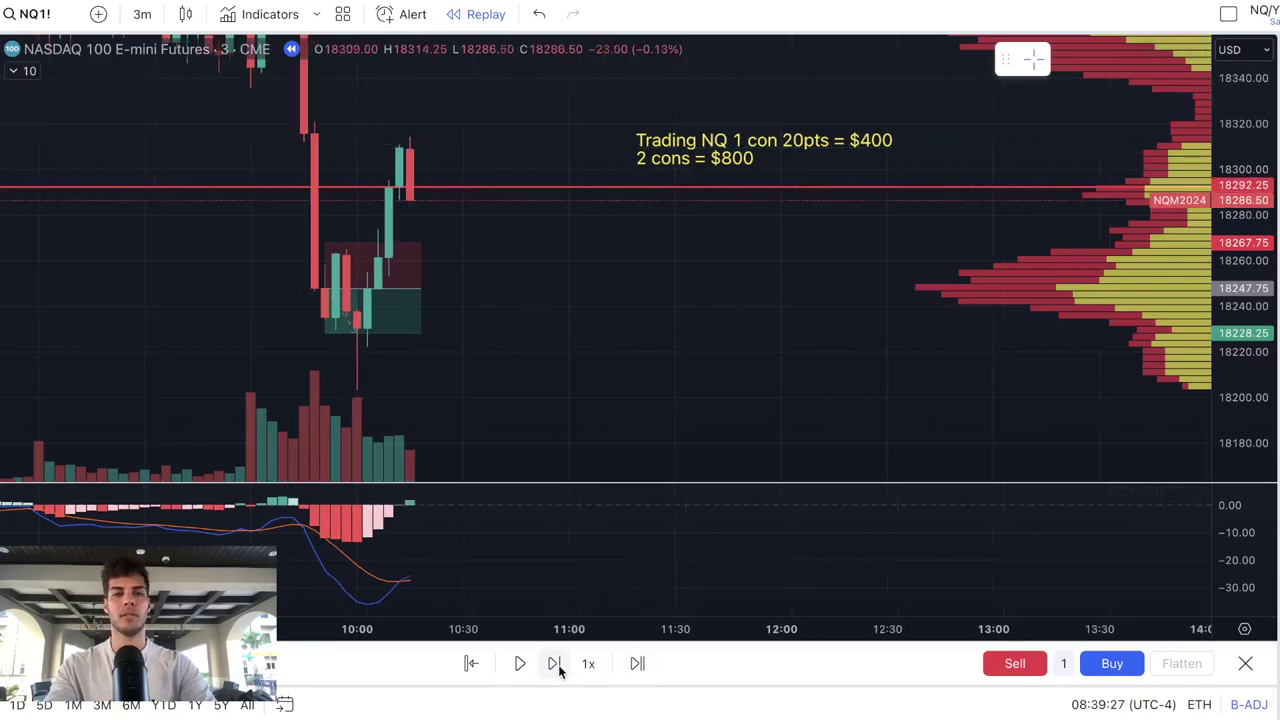
click(558, 667)
click(558, 667)
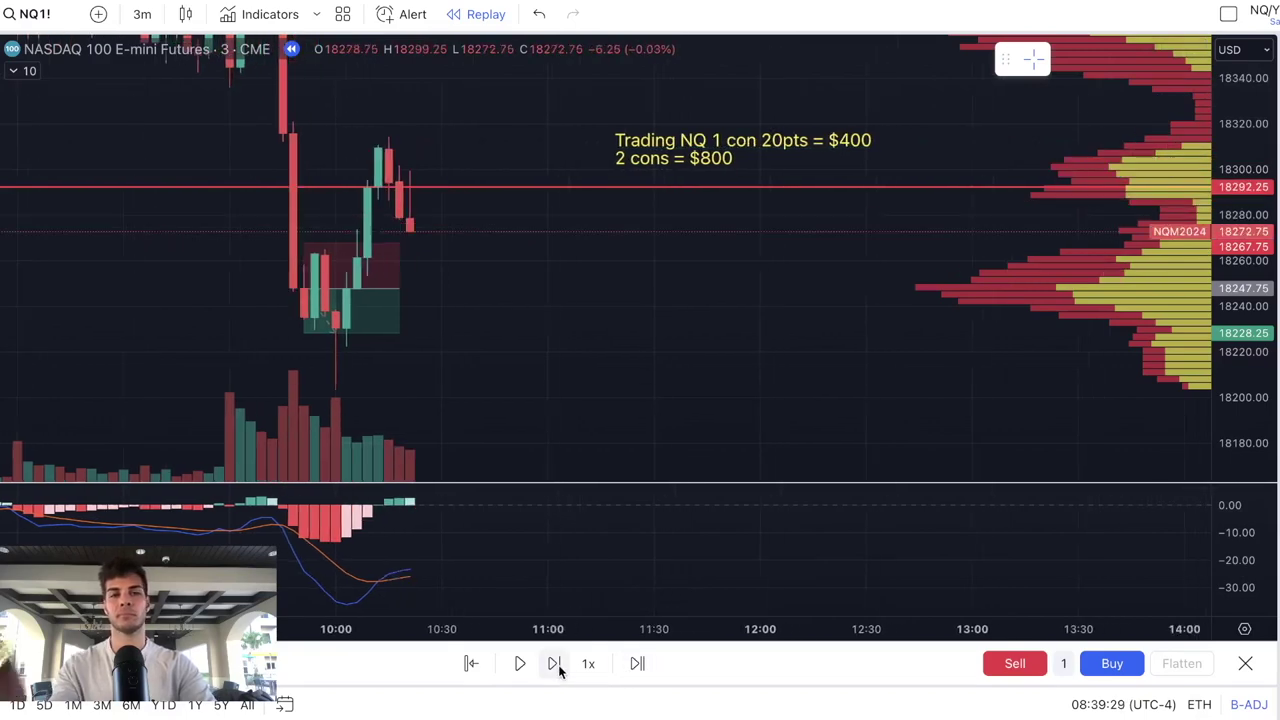
click(558, 667)
click(558, 667)
click(558, 667)
click(558, 667)
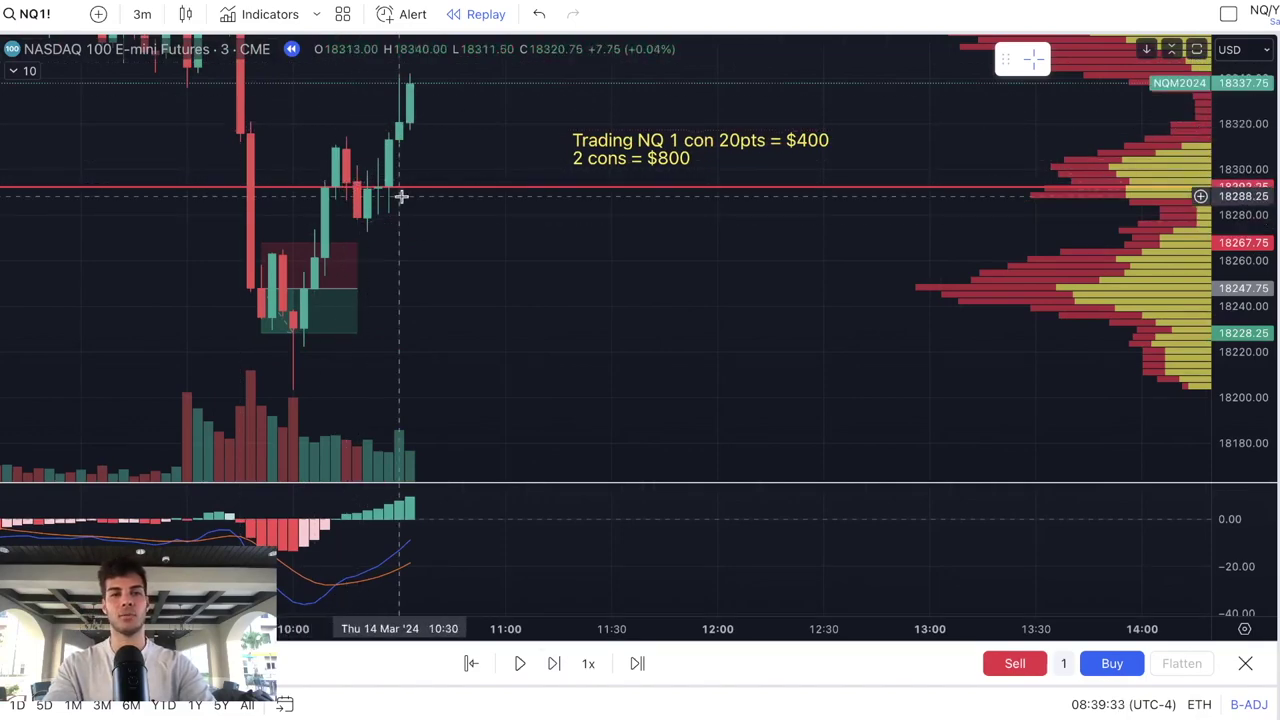
- Advance the replay from 10:33 to 10:54 to follow the price around the red 18292.25 level
click(554, 667)
click(554, 667)
click(554, 667)
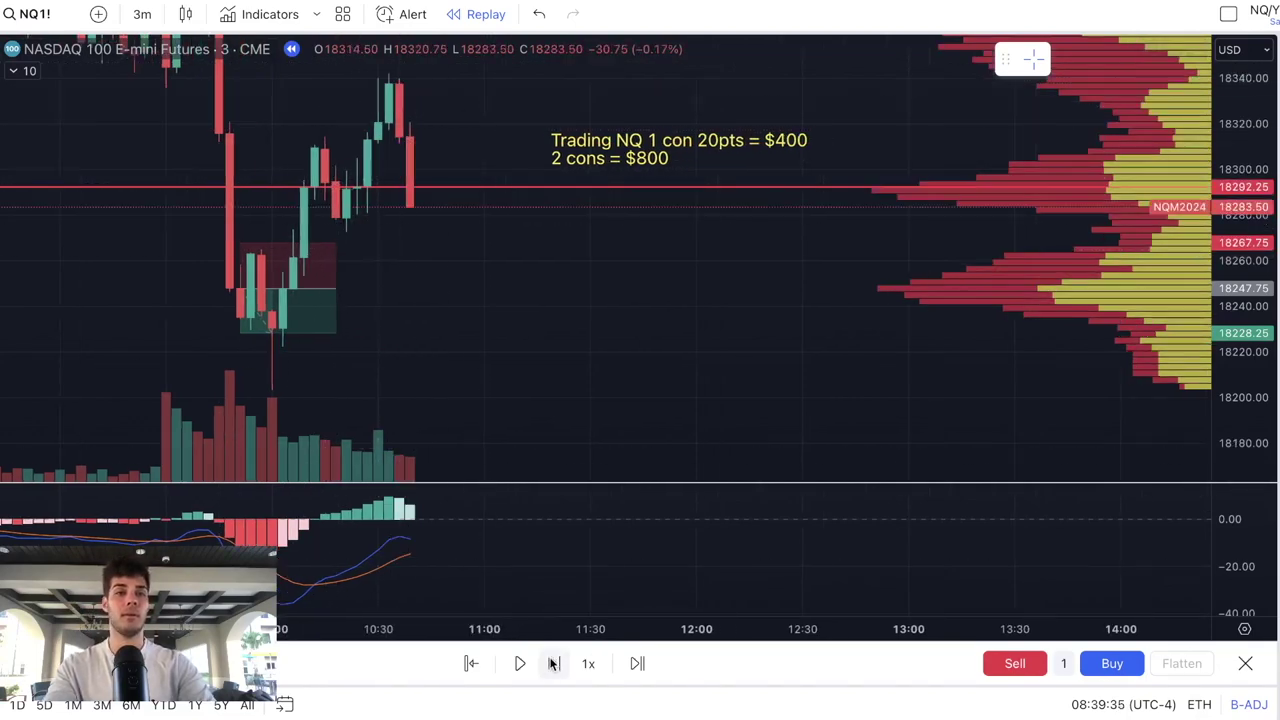
click(554, 667)
click(554, 667)
drag(473, 295, 580, 388)
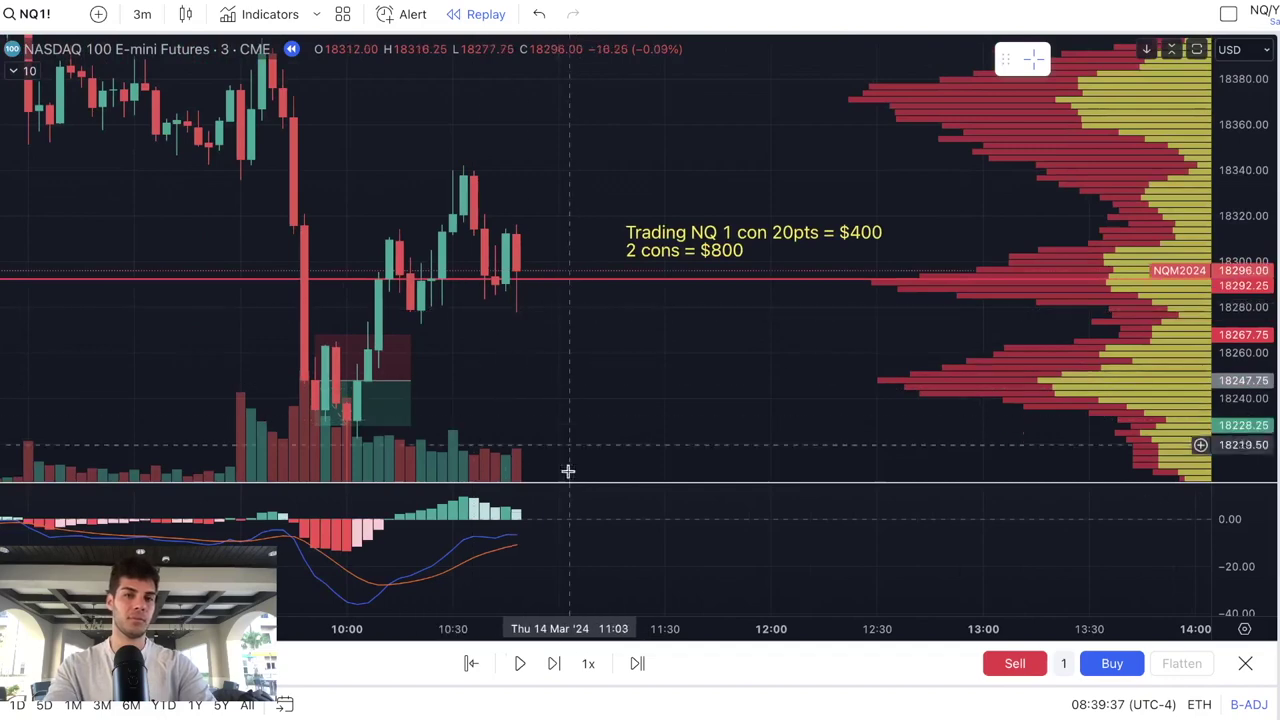
click(554, 667)
click(554, 667)
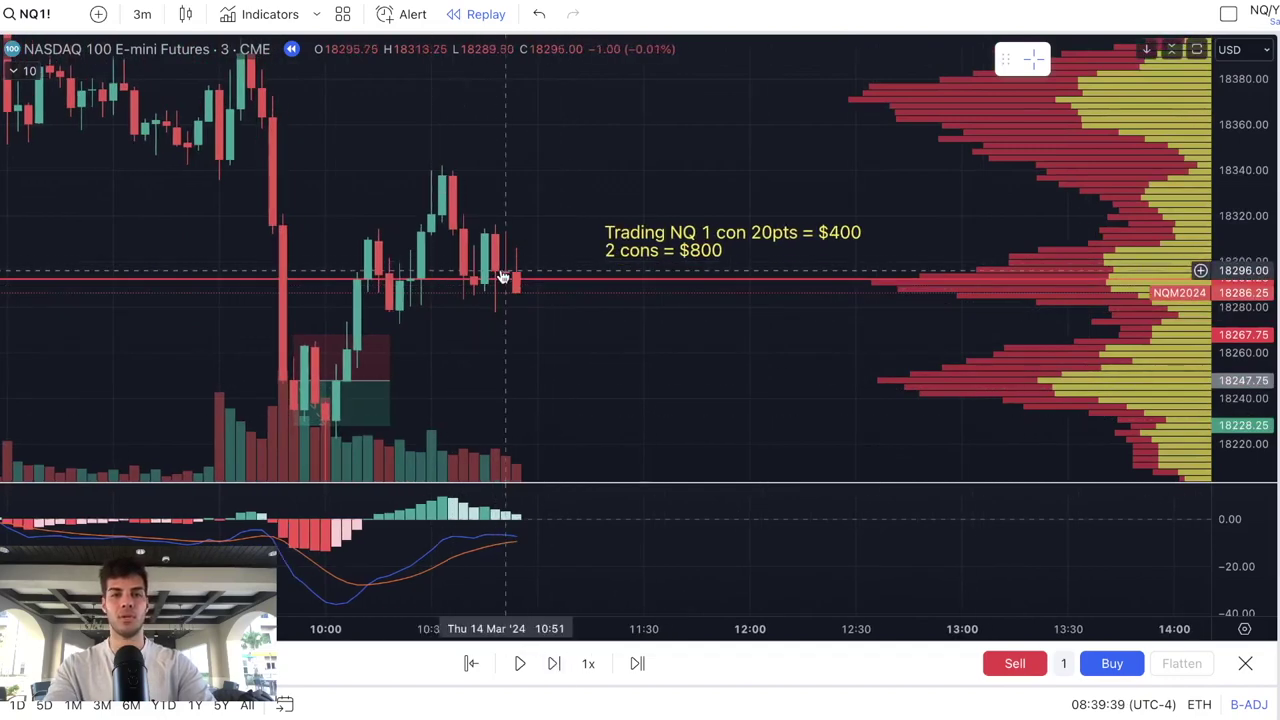